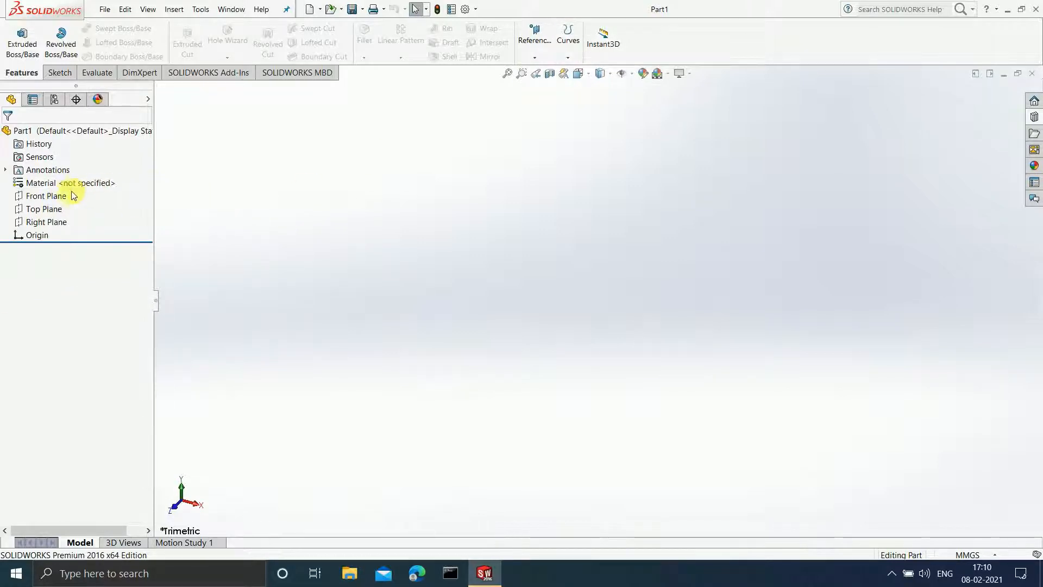
- Sketch a circle about 118 mm in diameter on the Front Plane, centred on the origin
left_click(54, 196)
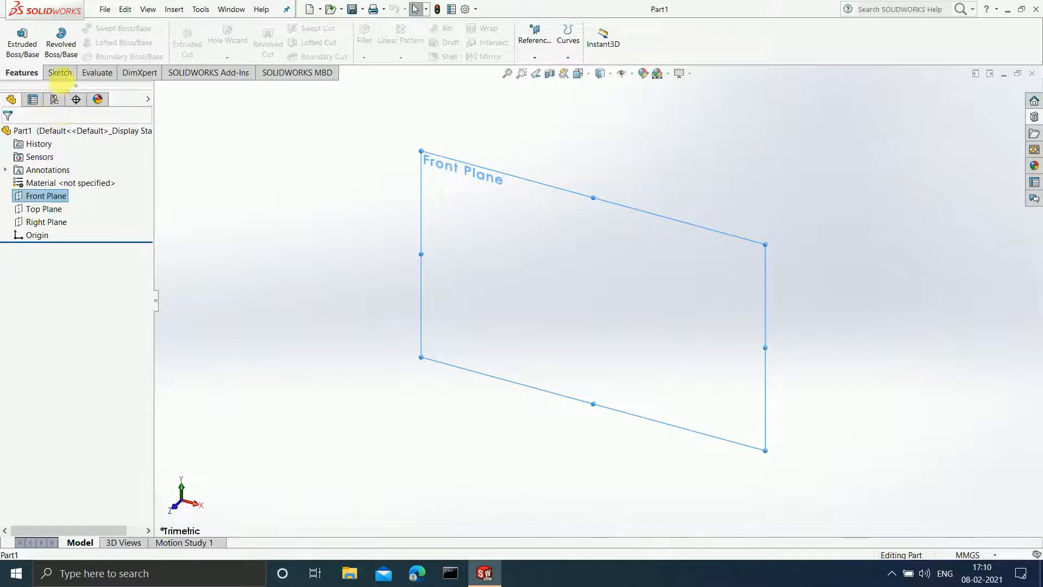
left_click(60, 72)
left_click(17, 37)
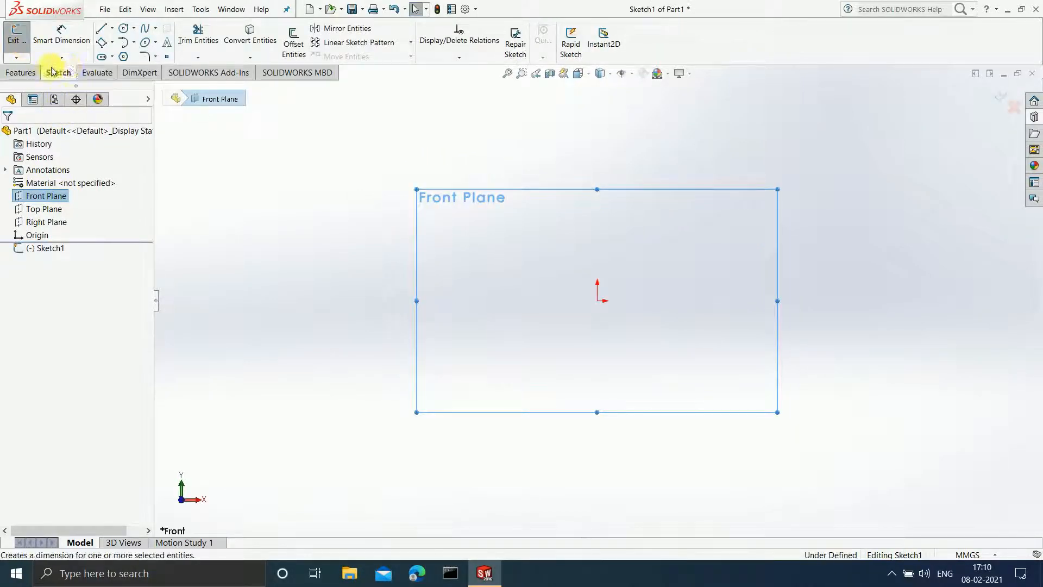
left_click(124, 34)
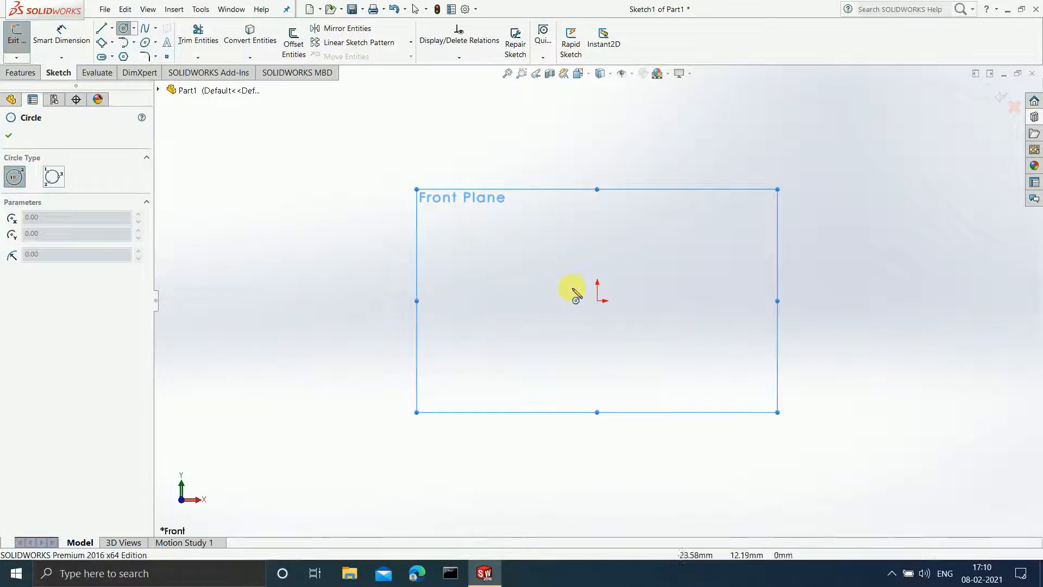
left_click(597, 300)
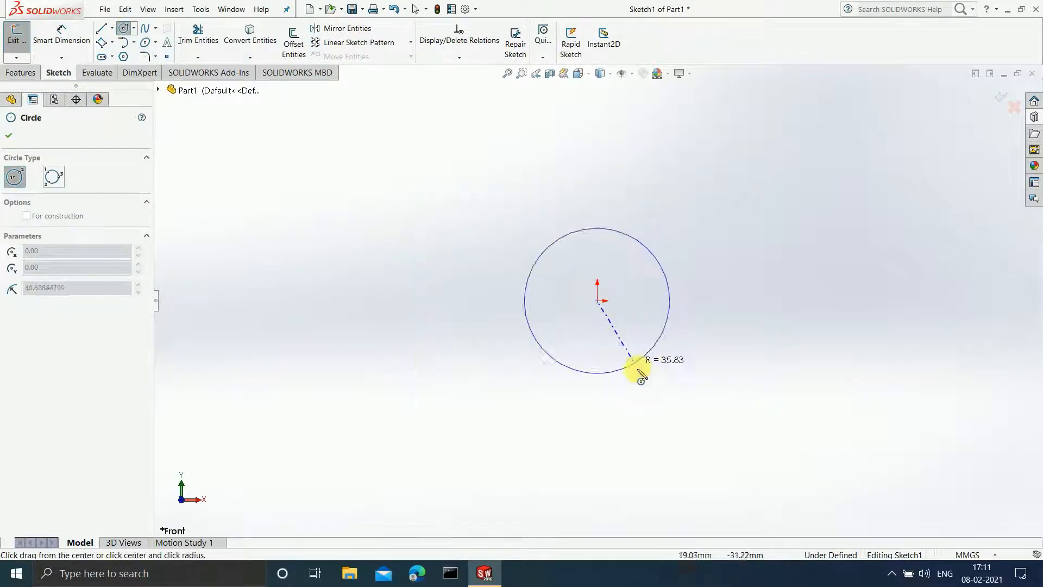
left_click(654, 416)
- Dimension the circle's diameter as 100 mm and exit the sketch
left_click(61, 37)
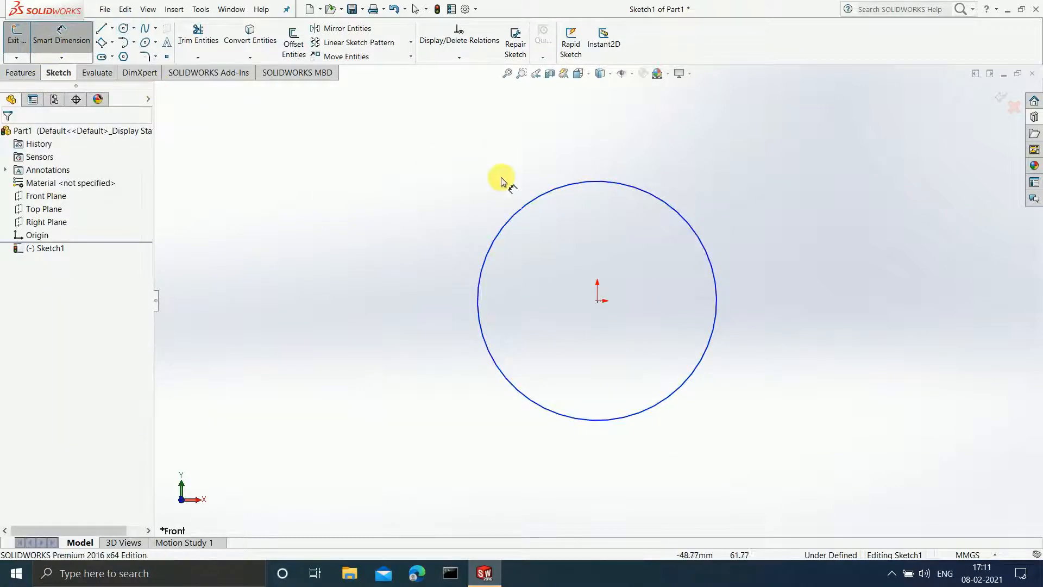
left_click(541, 197)
left_click(393, 294)
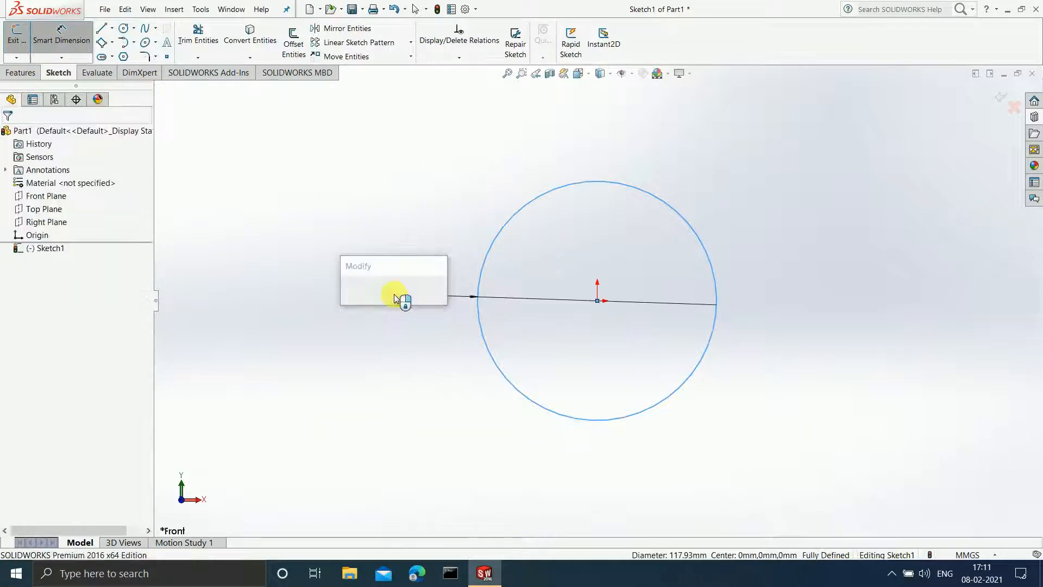
type("100")
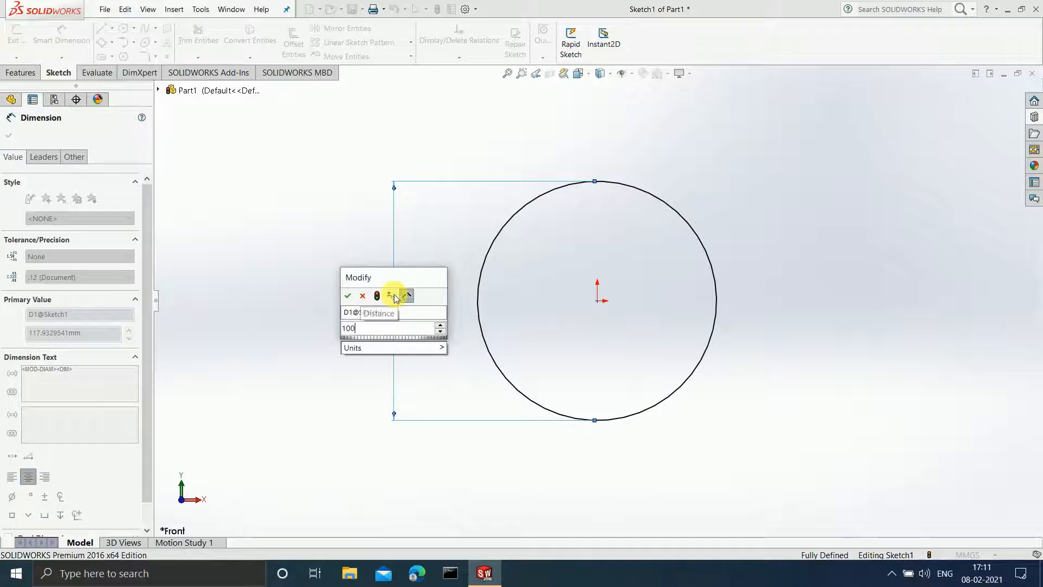
key("Return")
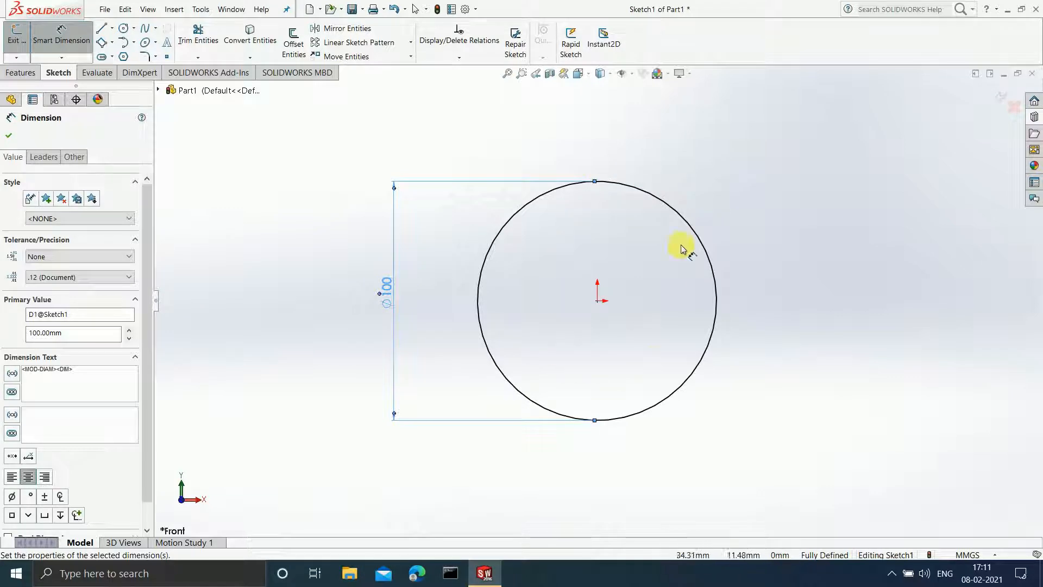
left_click(999, 94)
left_click(994, 92)
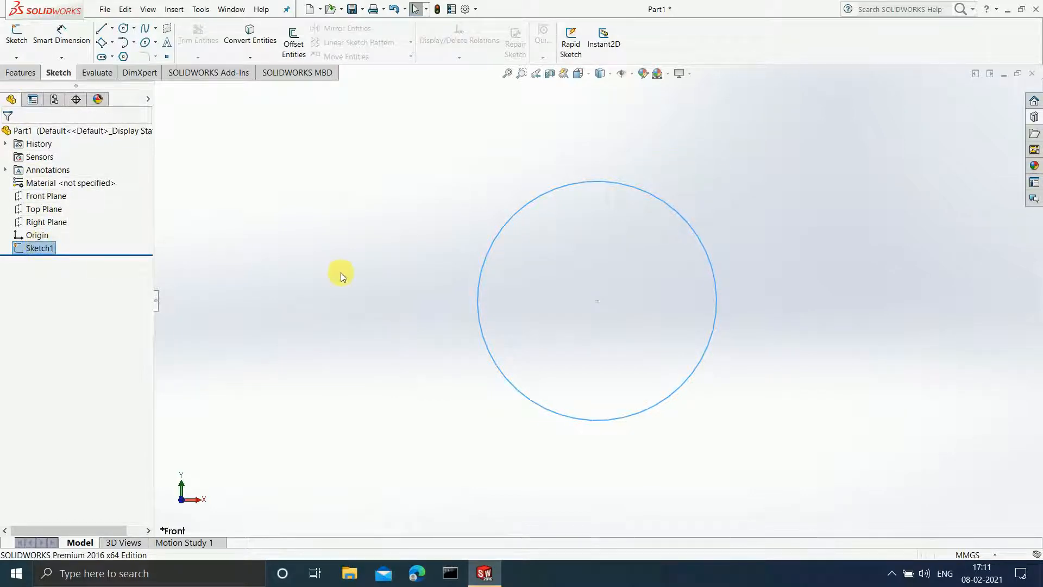
- Start an Extruded Boss/Base from the circle sketch, keeping Sketch Plane as the start condition and Blind as the end condition
left_click(356, 272)
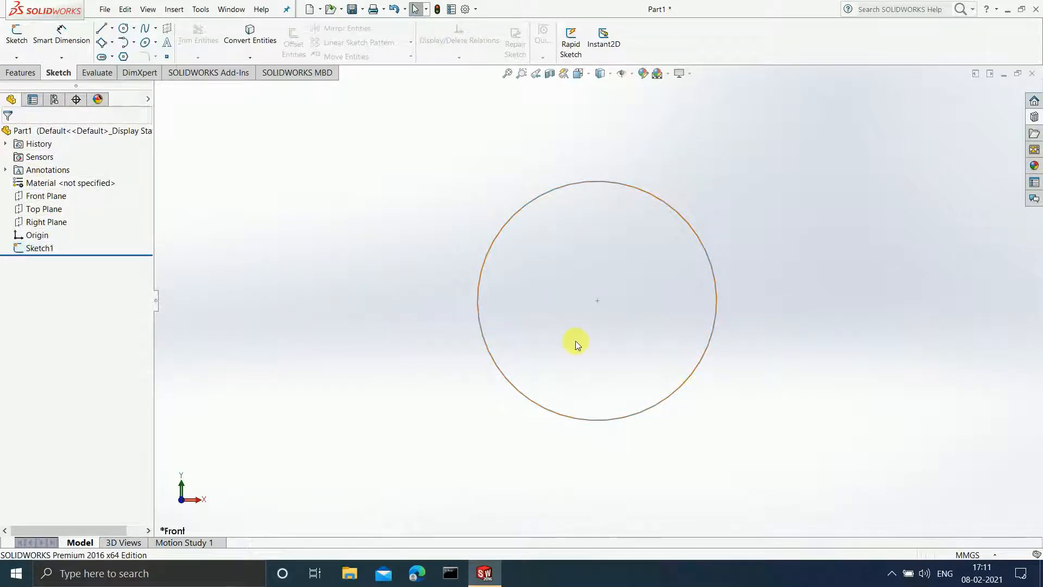
left_click(48, 249)
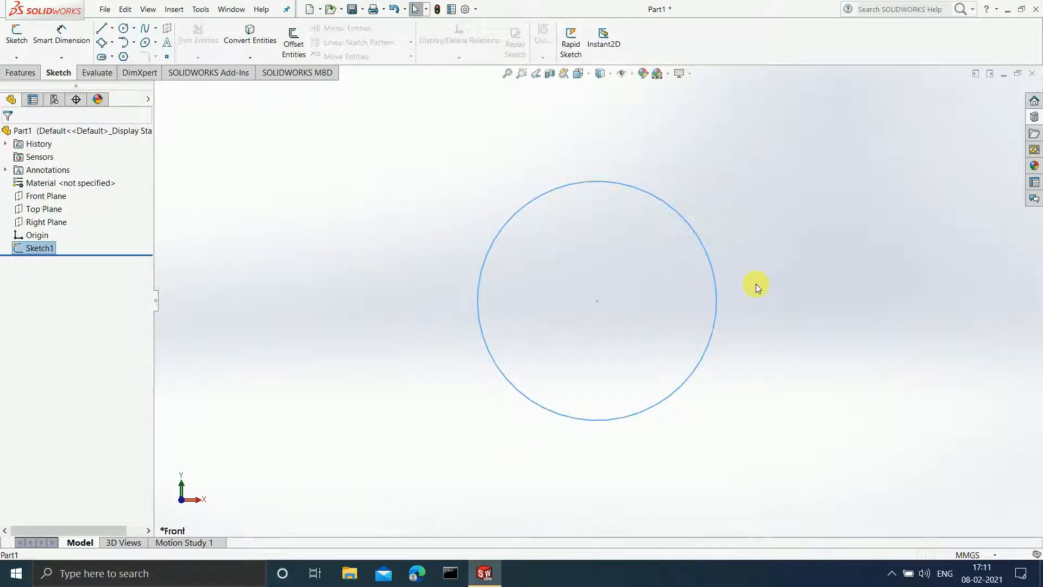
left_click(28, 72)
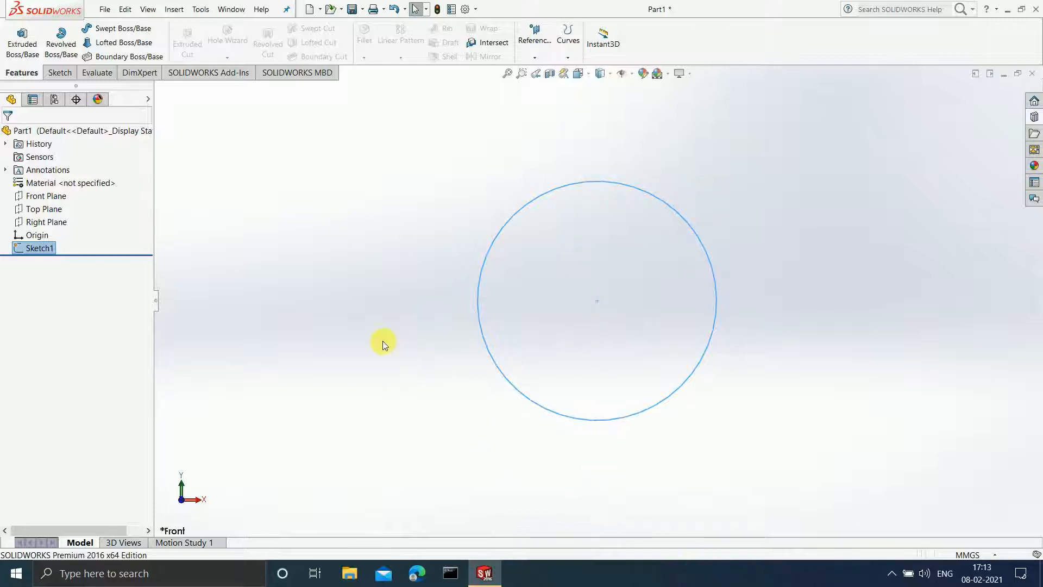
left_click(709, 317)
left_click(14, 53)
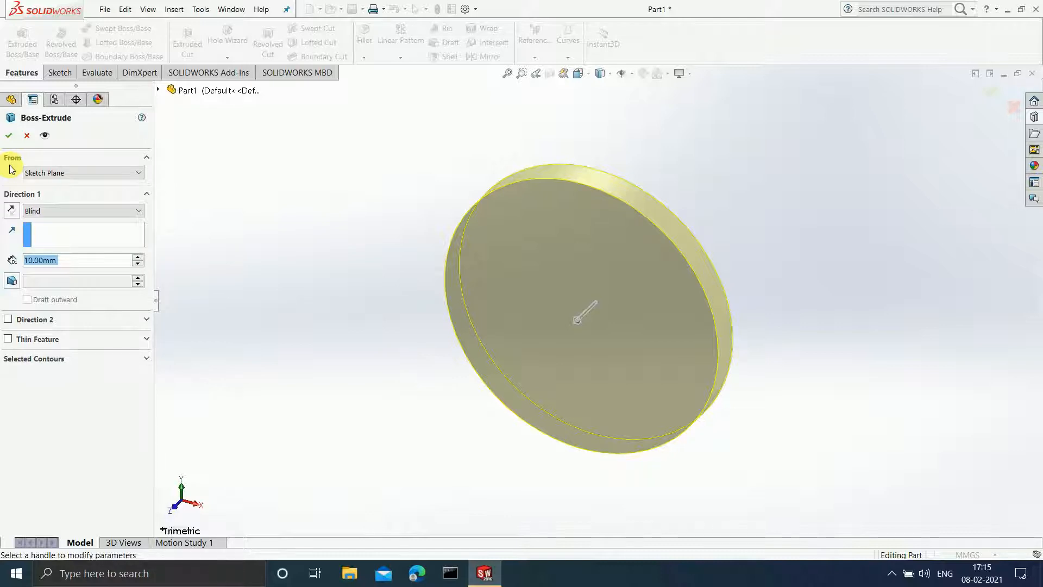
left_click(124, 177)
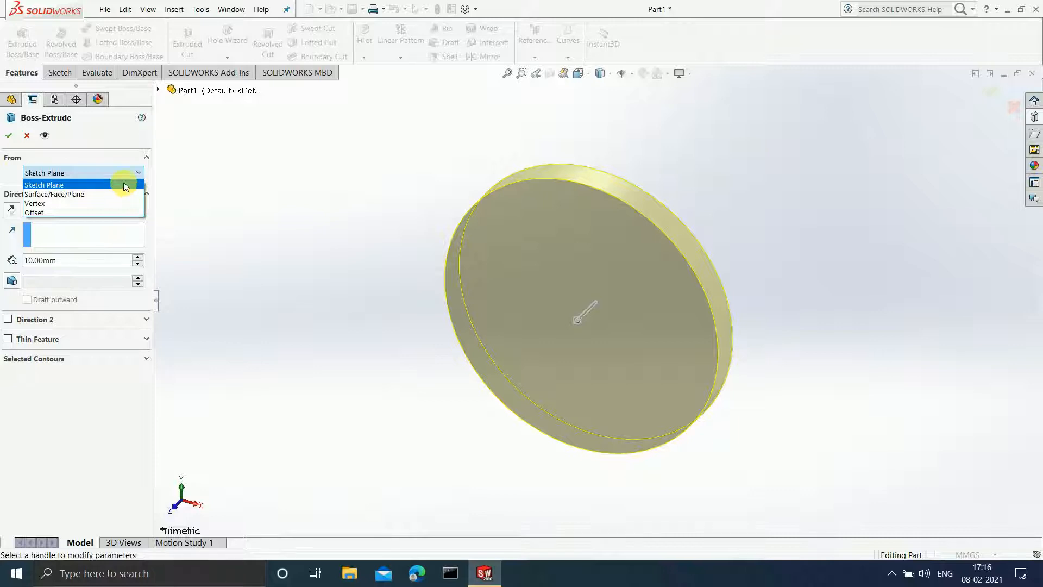
left_click(124, 185)
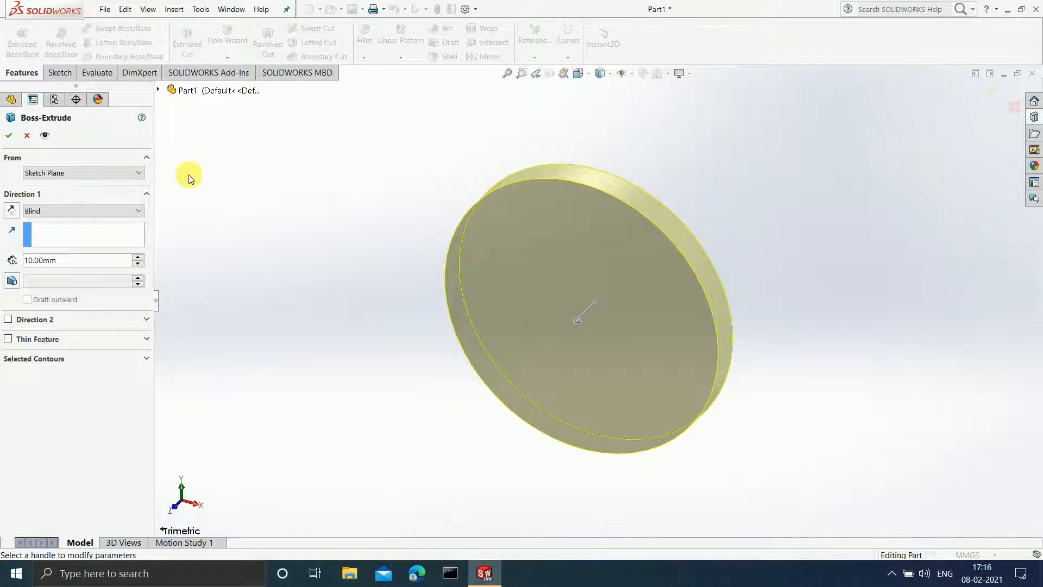
left_click(117, 173)
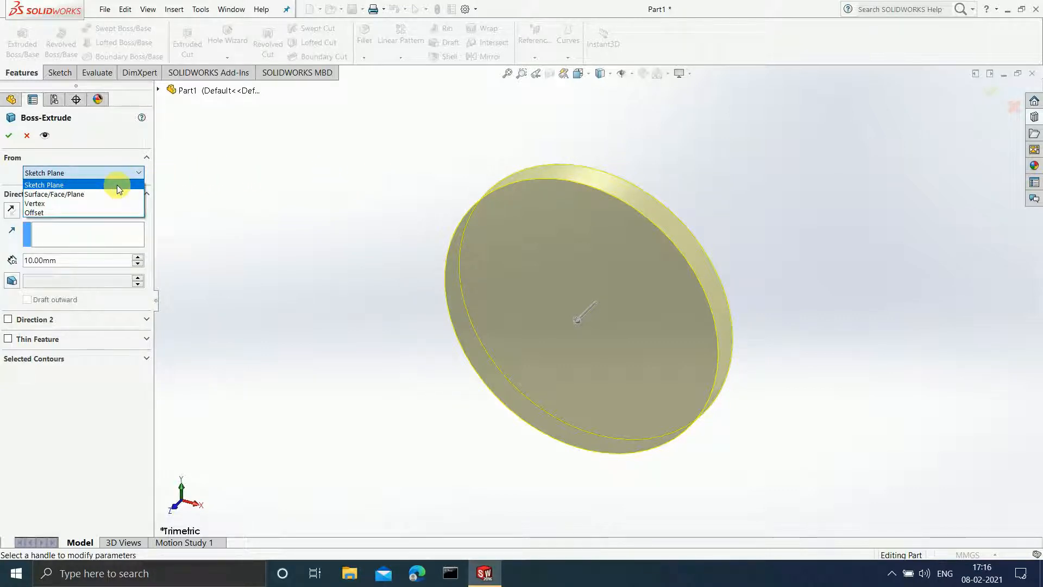
left_click(116, 185)
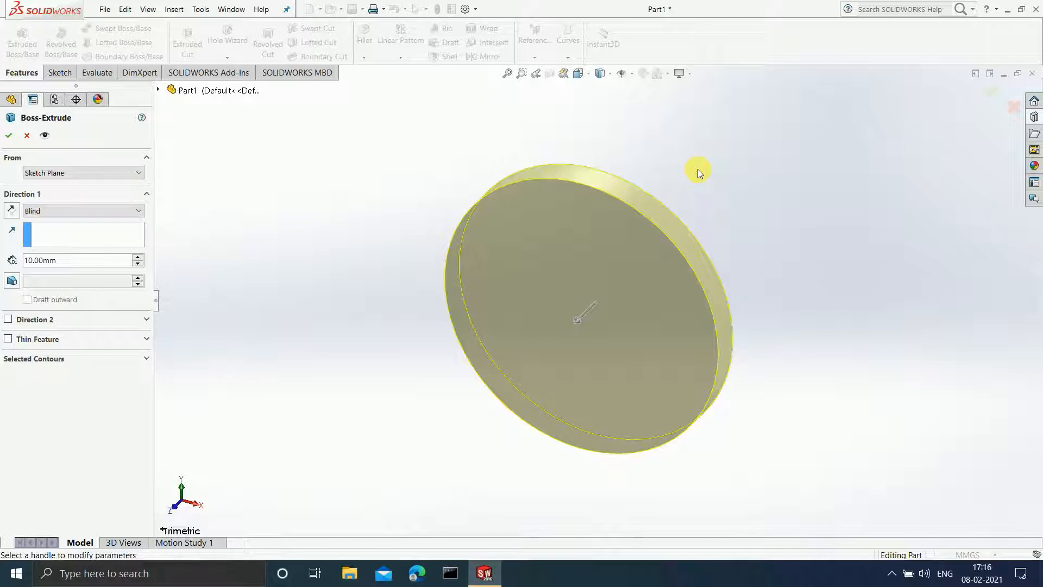
left_click(137, 213)
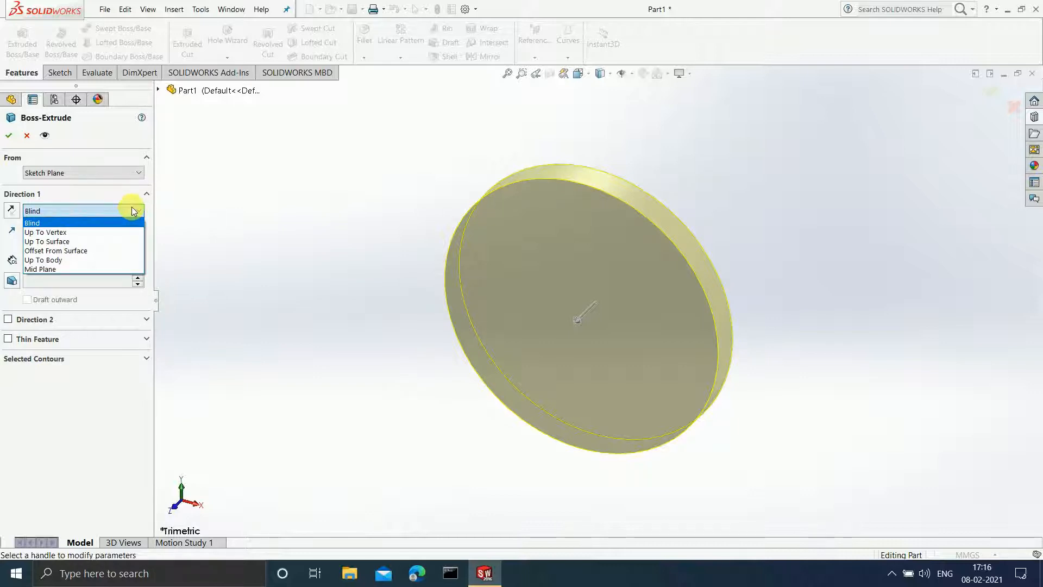
left_click(132, 210)
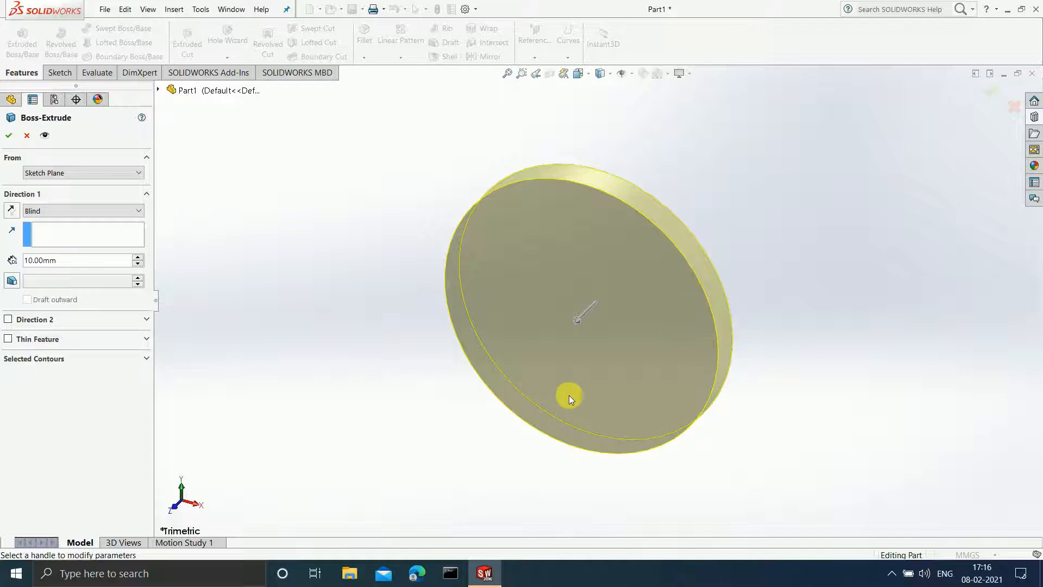
- Try blind extrusion depths of 20 mm, 30 mm, 15 mm and again 20 mm on the circle
double_click(76, 263)
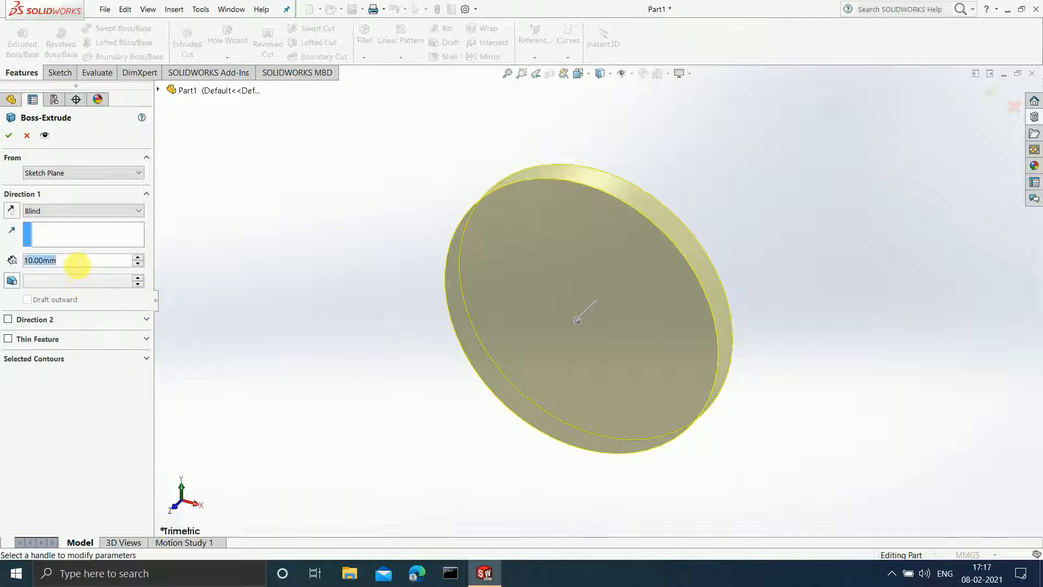
type("20")
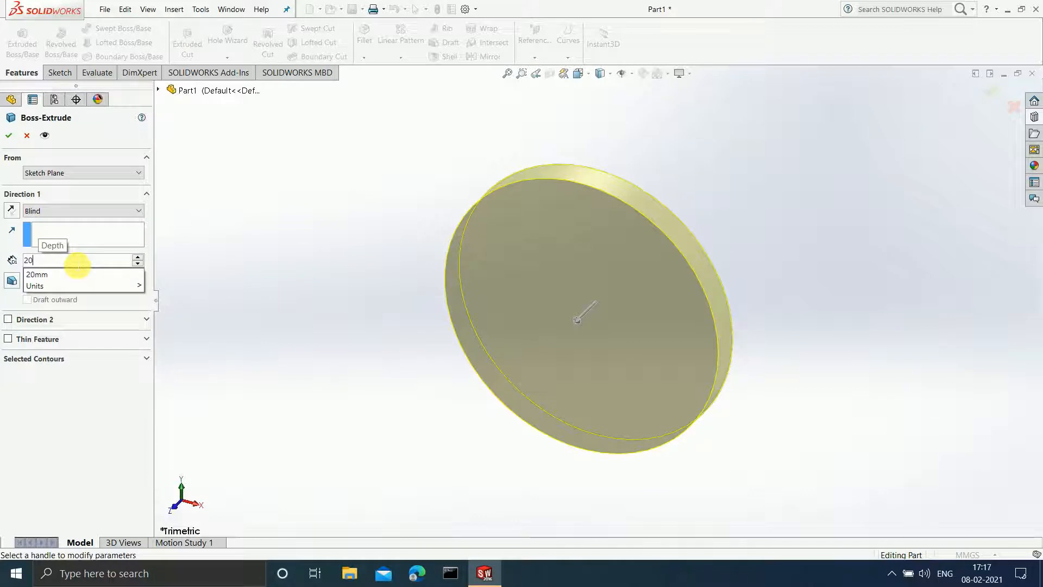
key("Return")
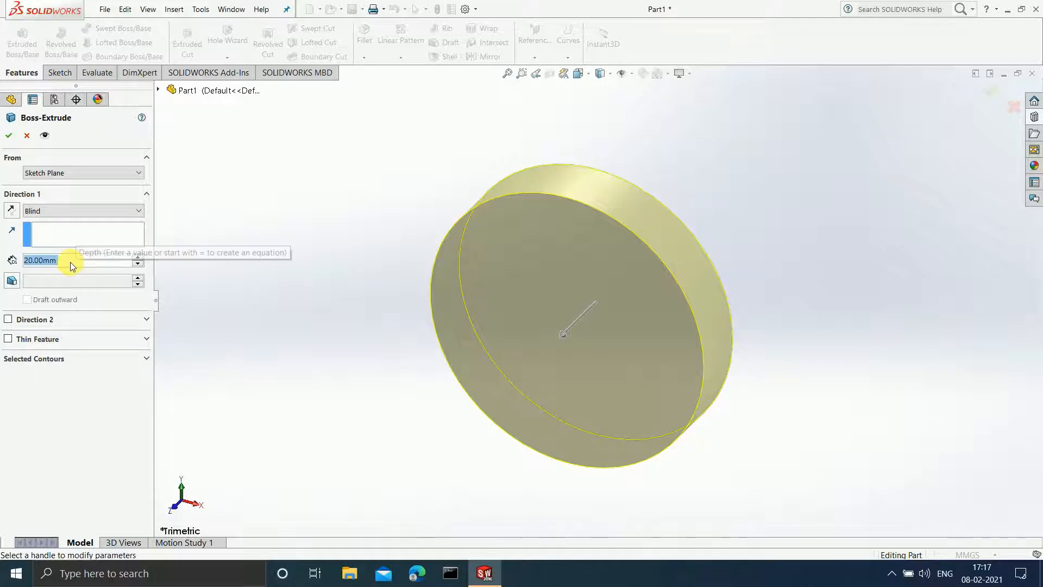
type("30")
key("Return")
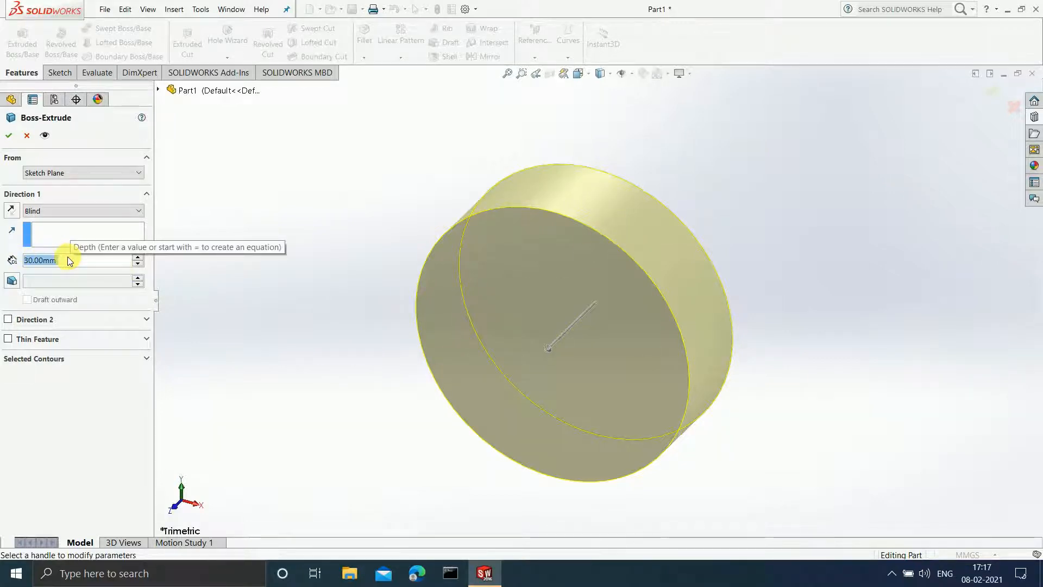
type("15")
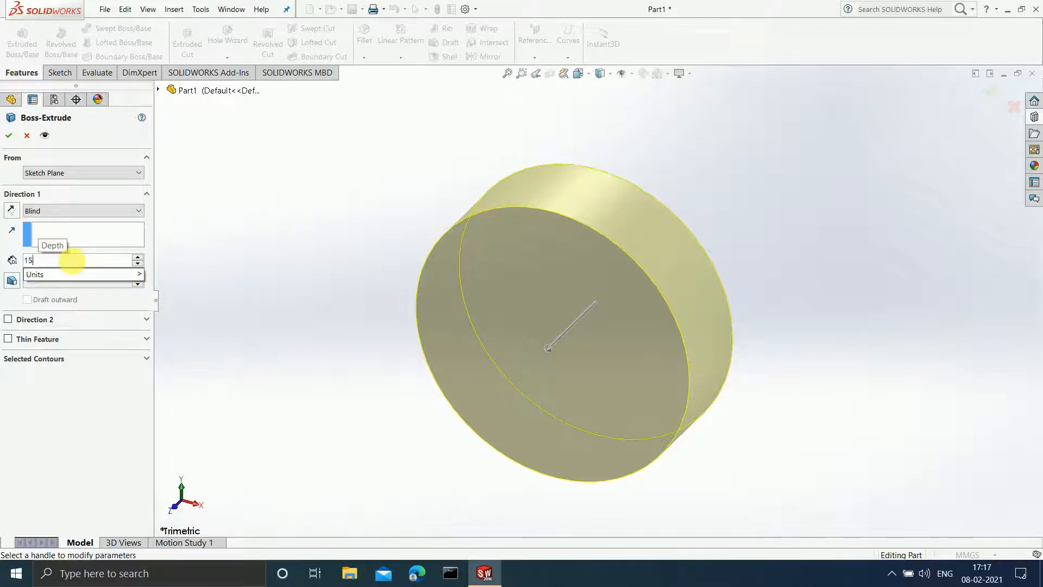
key("Return")
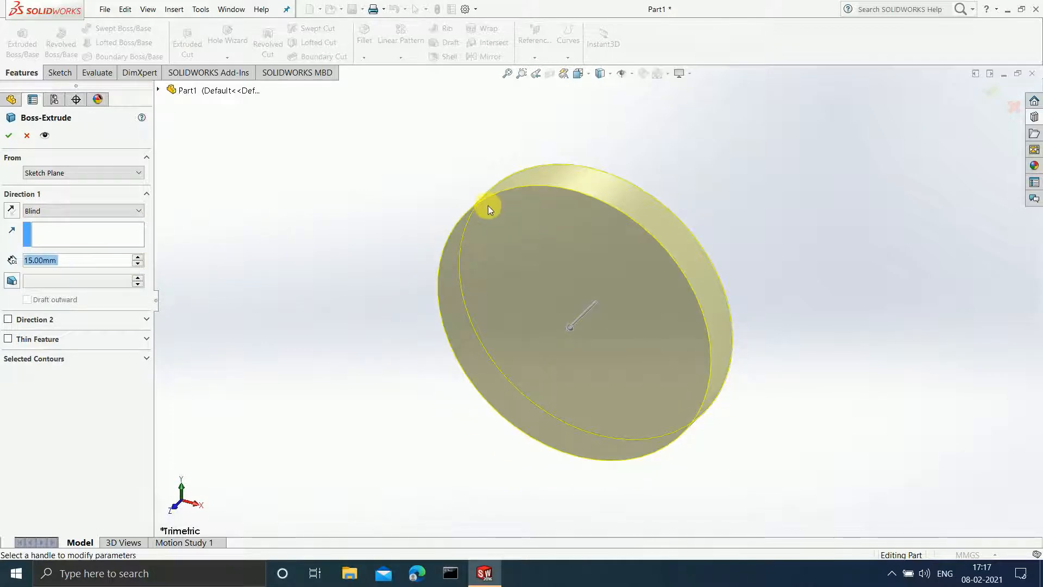
middle_click_drag(747, 221, 696, 261)
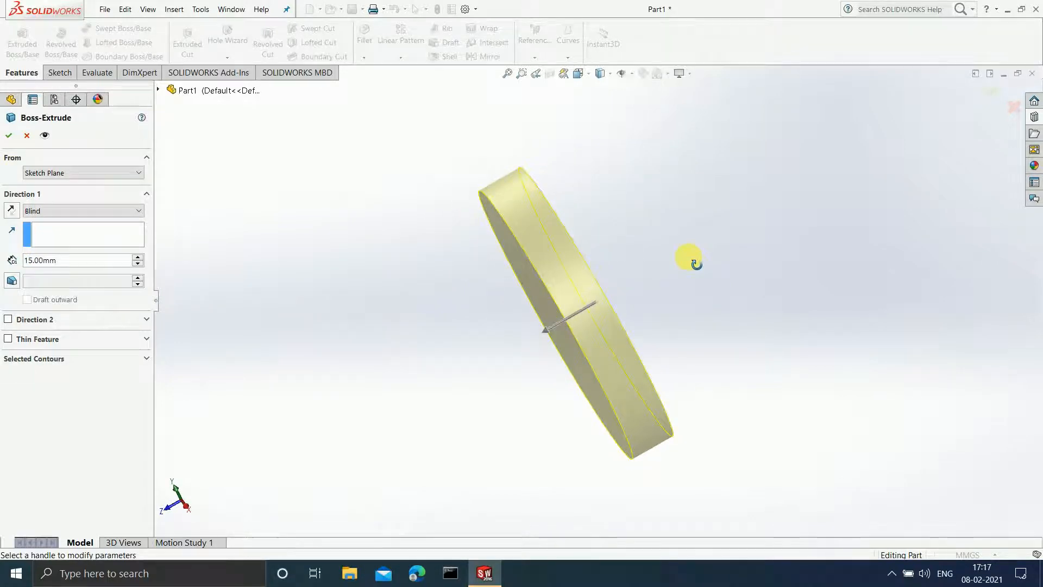
double_click(74, 262)
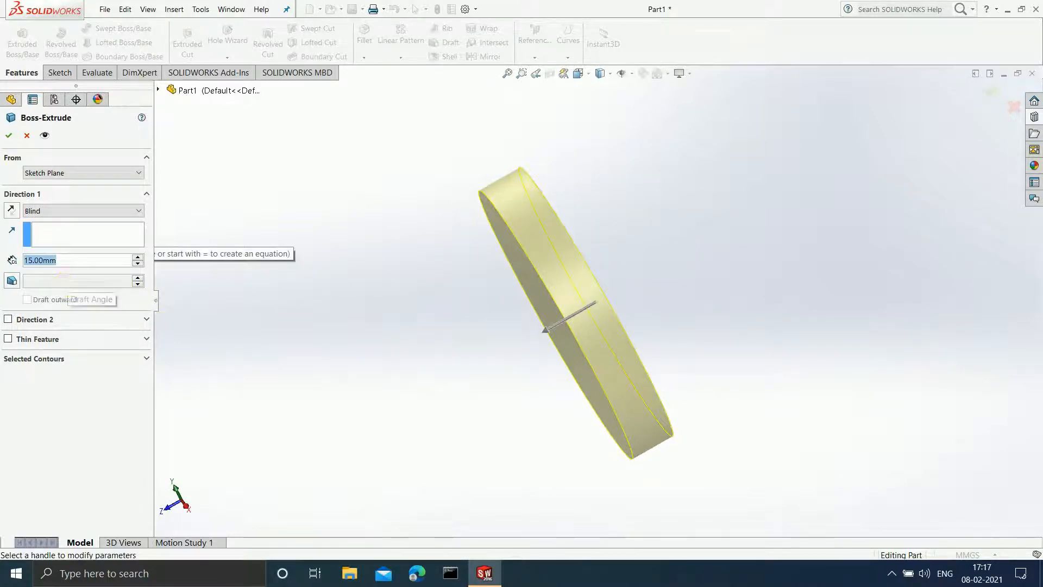
type("20")
key("Return")
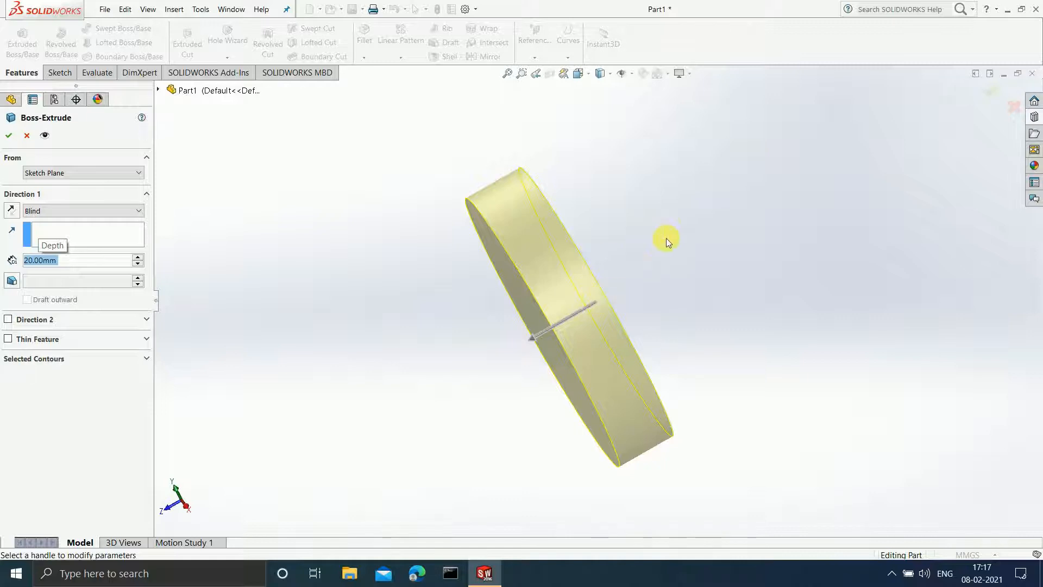
- Reverse the extrusion direction and set its blind depth to 40 mm
left_click(12, 216)
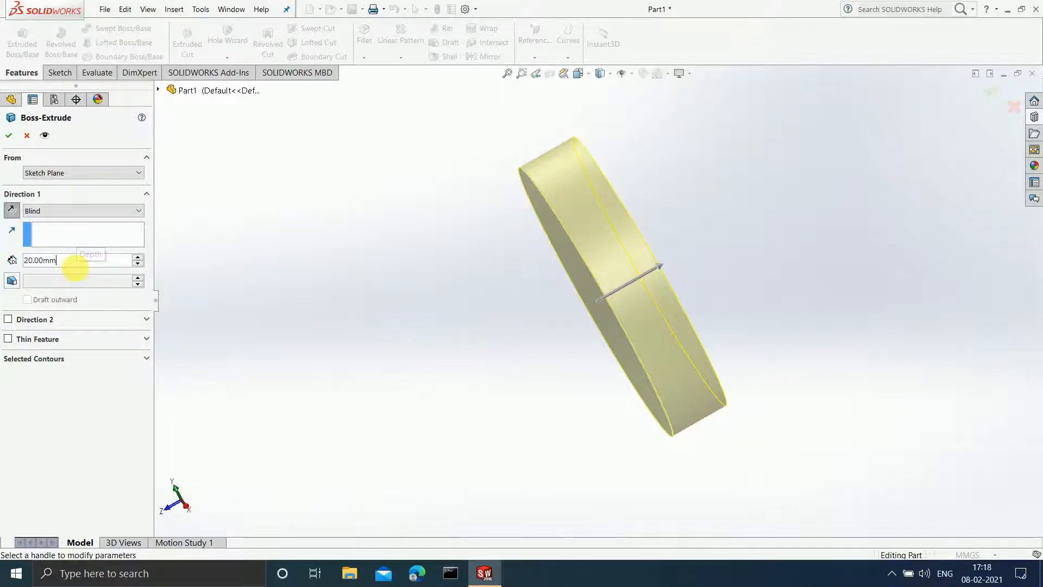
double_click(61, 260)
type("40")
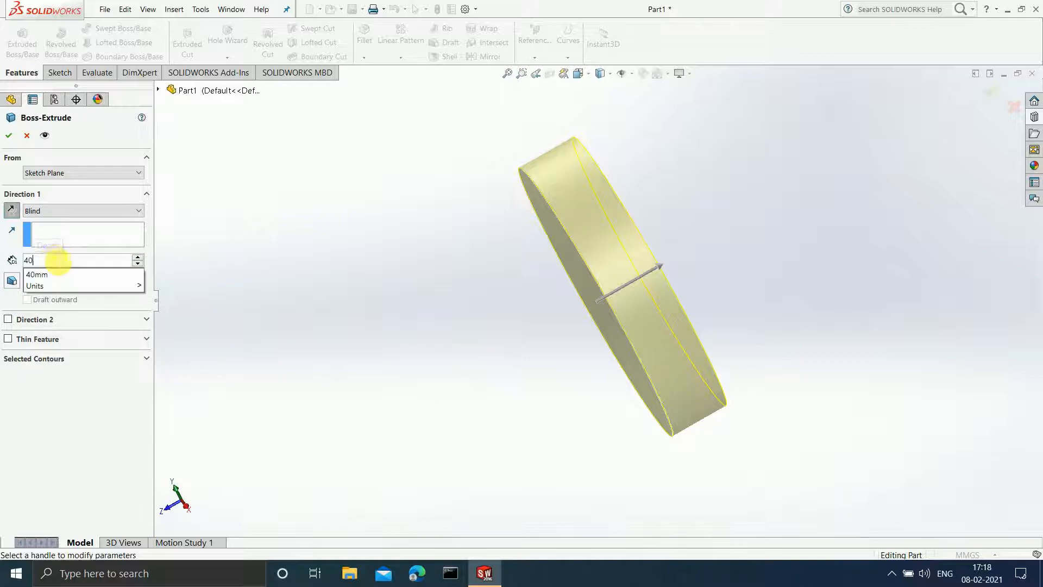
key("Return")
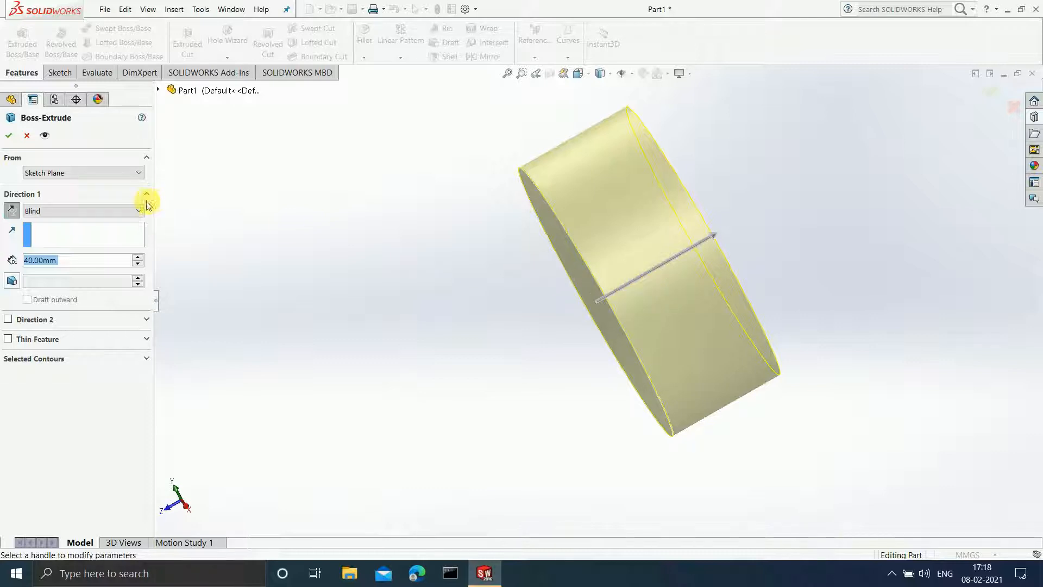
- Change the extrusion's start condition to Offset with an offset distance of 10 mm from the sketch plane
left_click(121, 210)
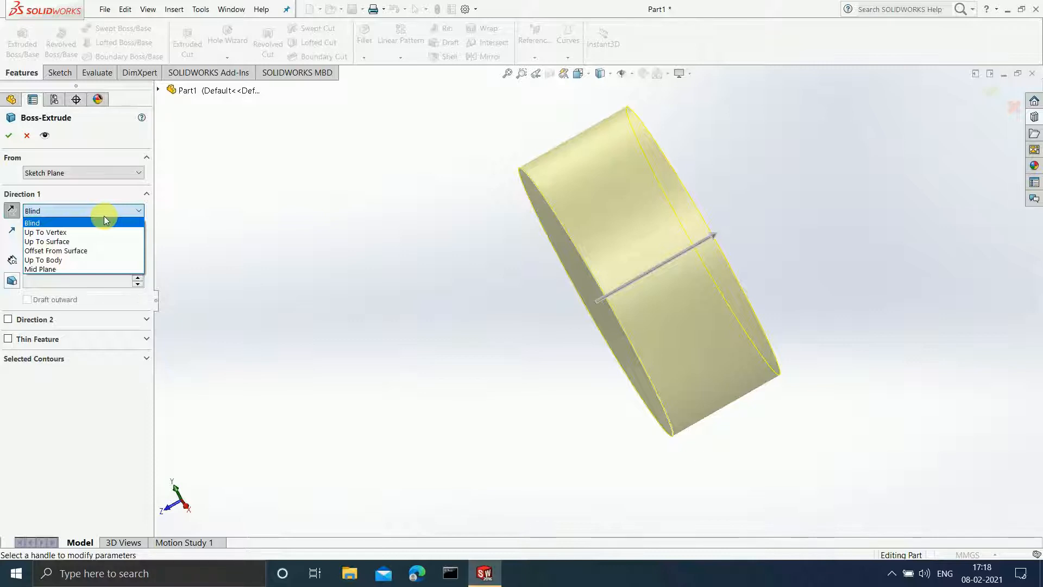
left_click(111, 172)
left_click(112, 171)
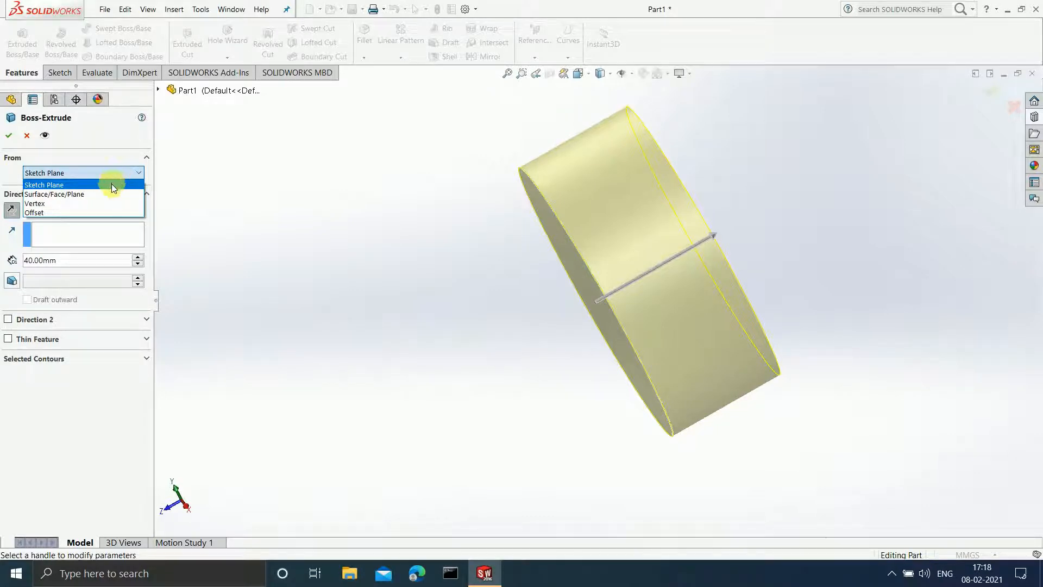
left_click(84, 212)
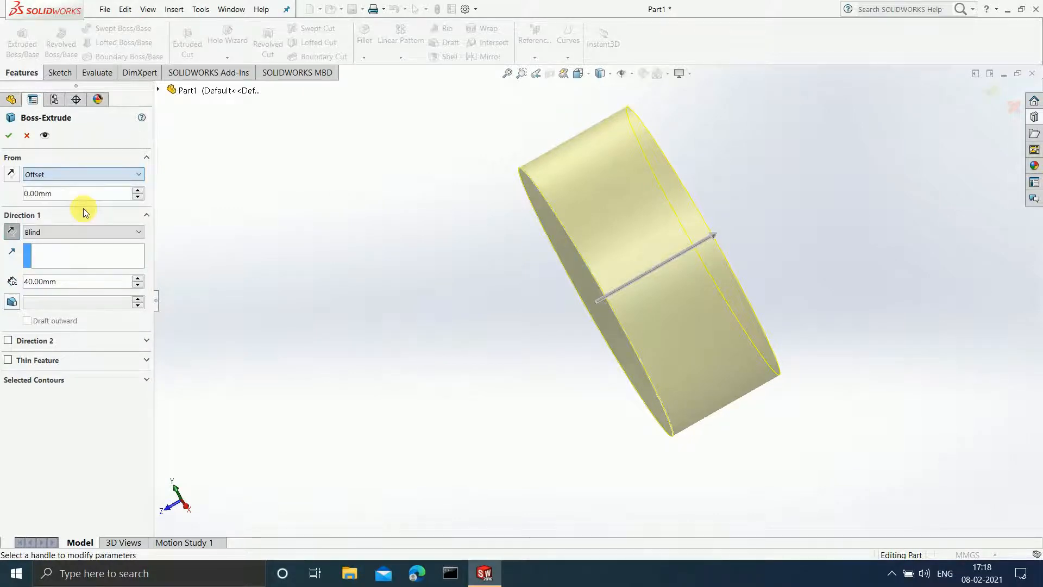
double_click(64, 194)
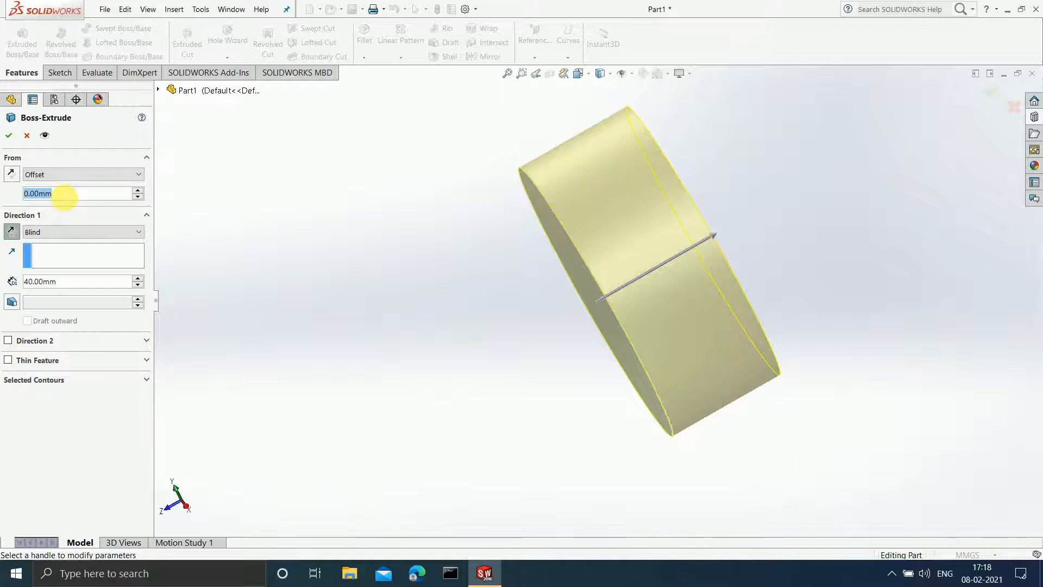
type("10")
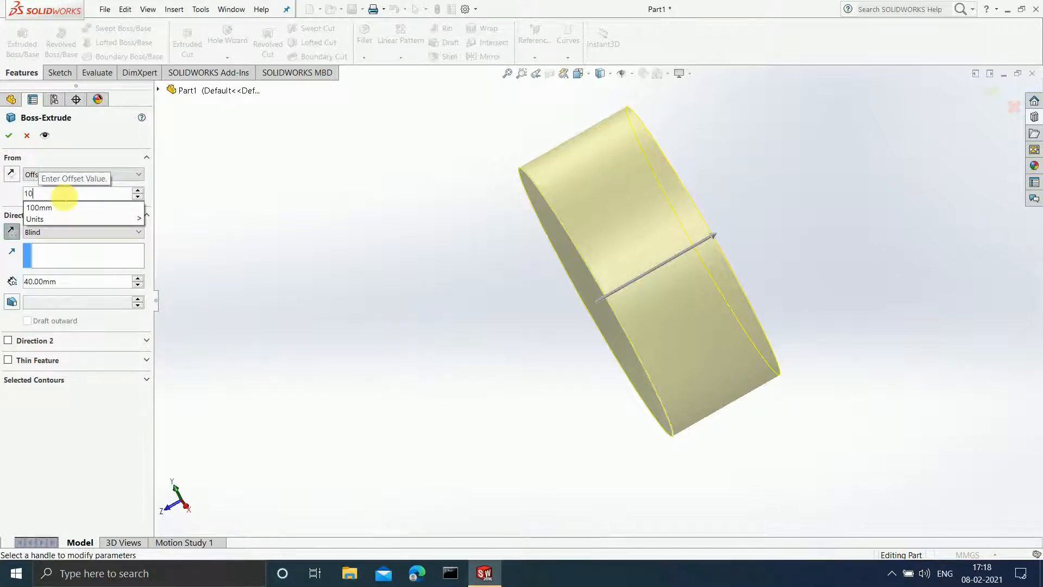
key("Return")
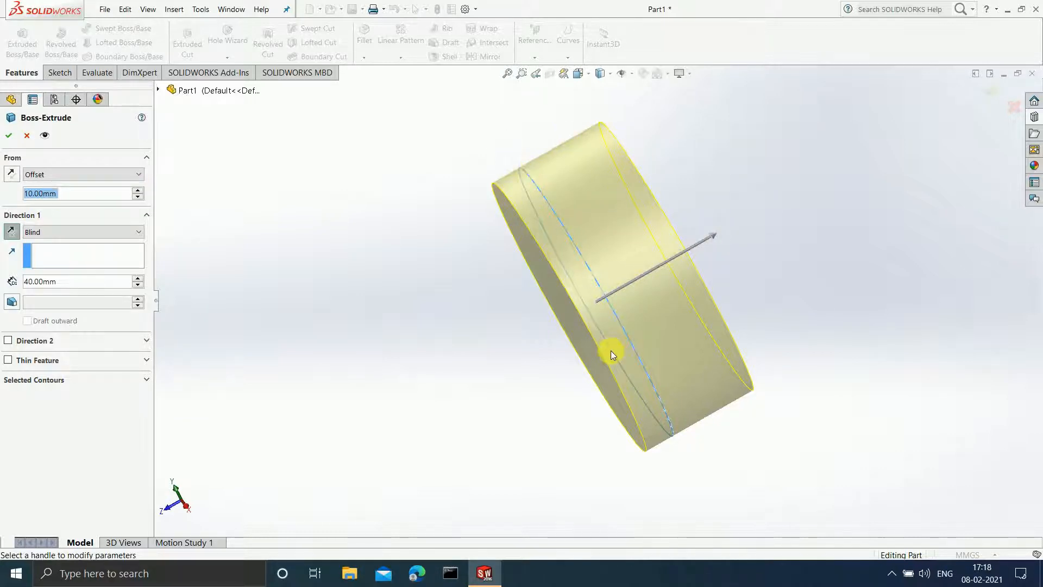
scroll(627, 343, "down", 2)
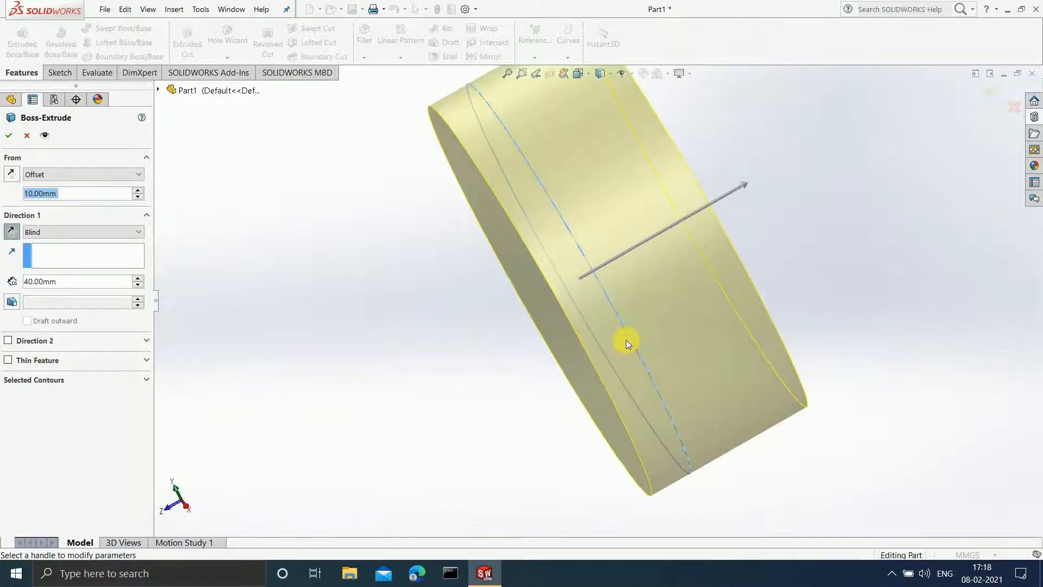
scroll(626, 340, "up", 2)
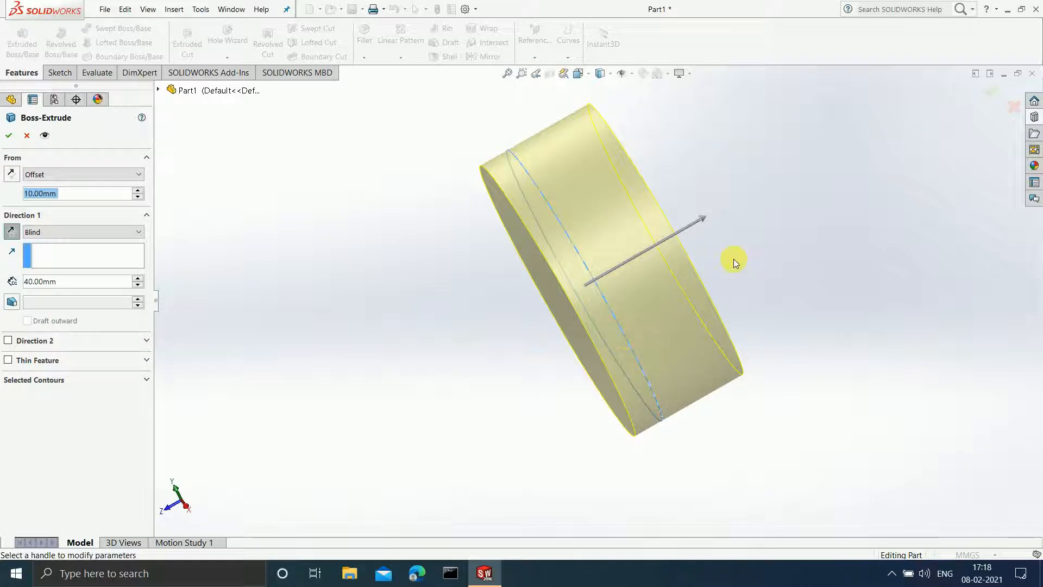
mouse_move(735, 261)
middle_mouse_down()
mouse_move(725, 275)
mouse_move(743, 279)
middle_mouse_up()
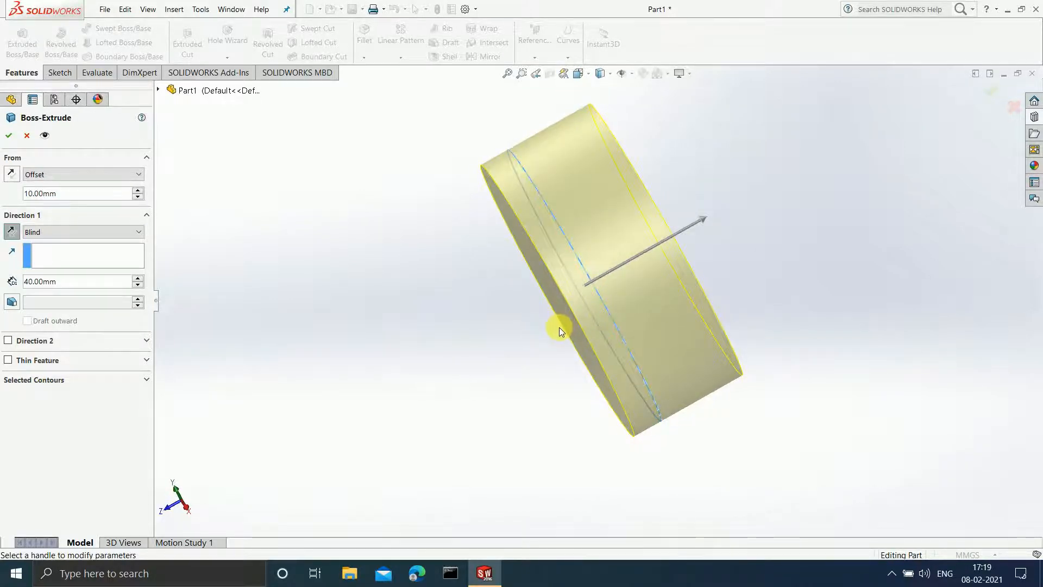
- Reverse the Direction 1 extrusion direction and inspect the gap between the extrusion preview and the sketched circle
left_click(11, 232)
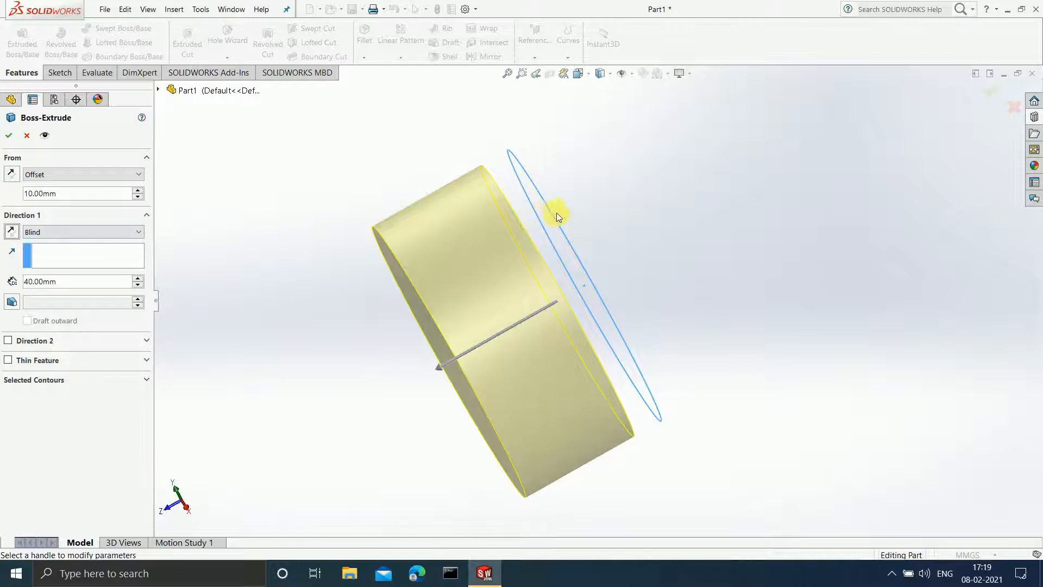
scroll(556, 211, "down", 2)
scroll(627, 277, "up", 1)
middle_click_drag(627, 279, 627, 291)
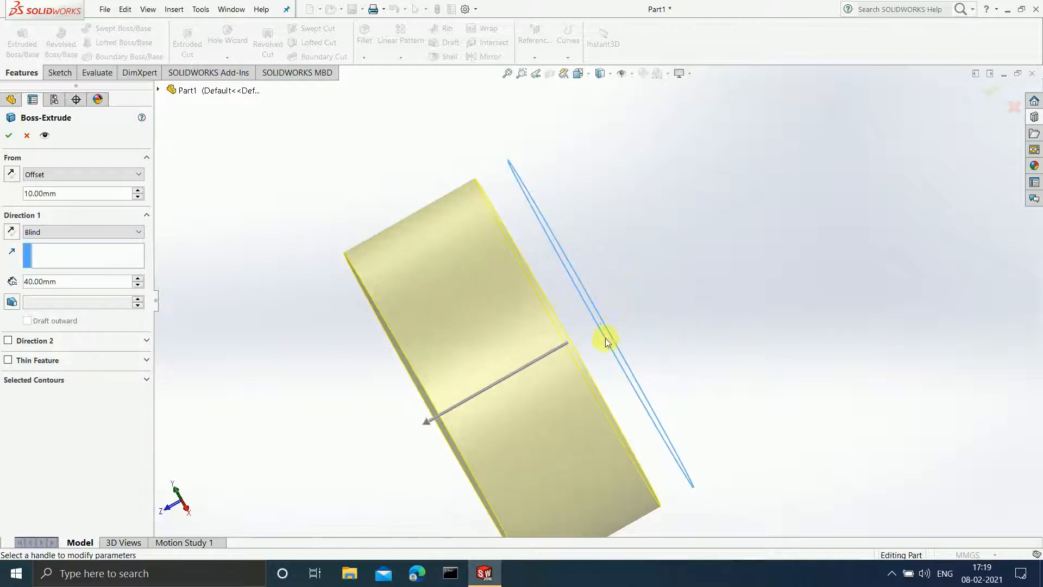
middle_click_drag(605, 327, 604, 295)
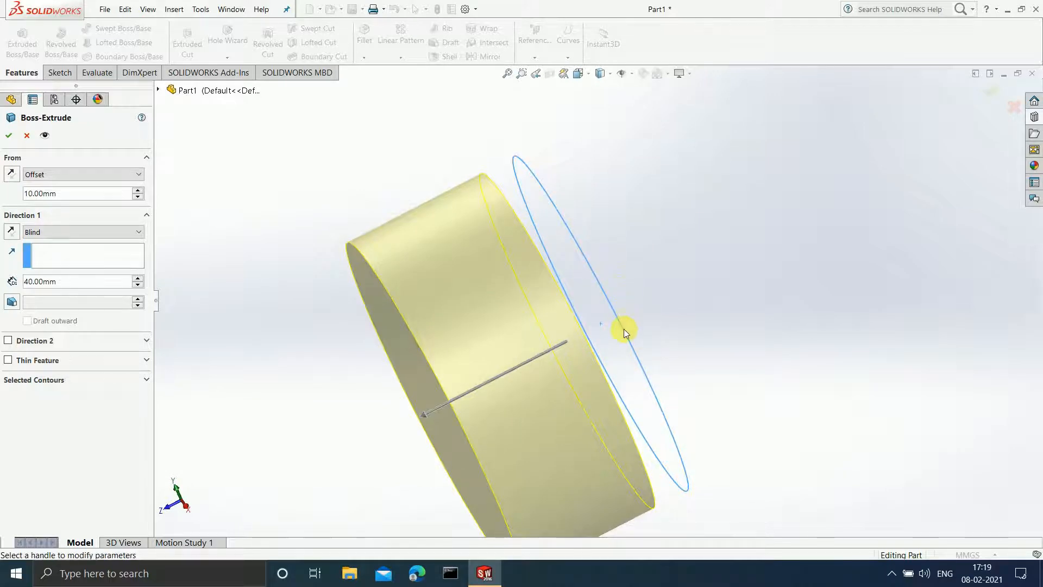
scroll(624, 329, "down", 2)
scroll(617, 367, "up", 4)
scroll(598, 331, "down", 2)
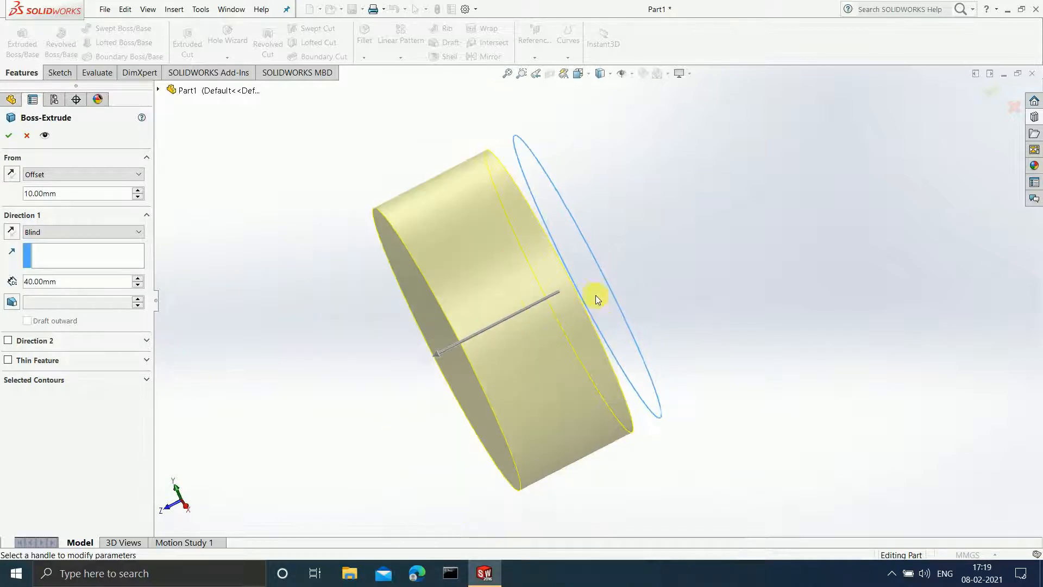
middle_click_drag(630, 233, 642, 285)
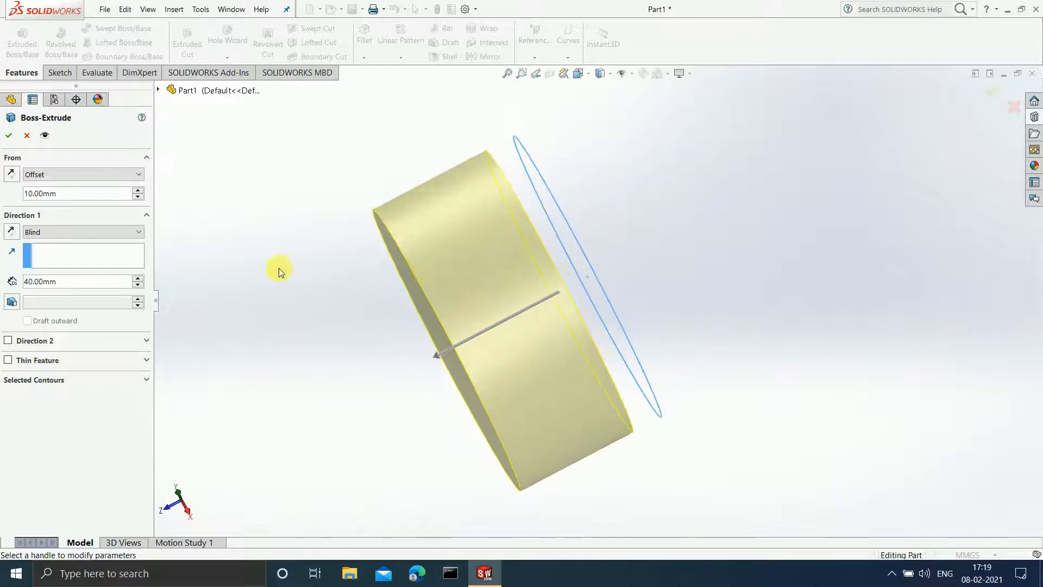
- Set the extrusion's start offset to 30 mm and inspect the preview from the side
double_click(74, 196)
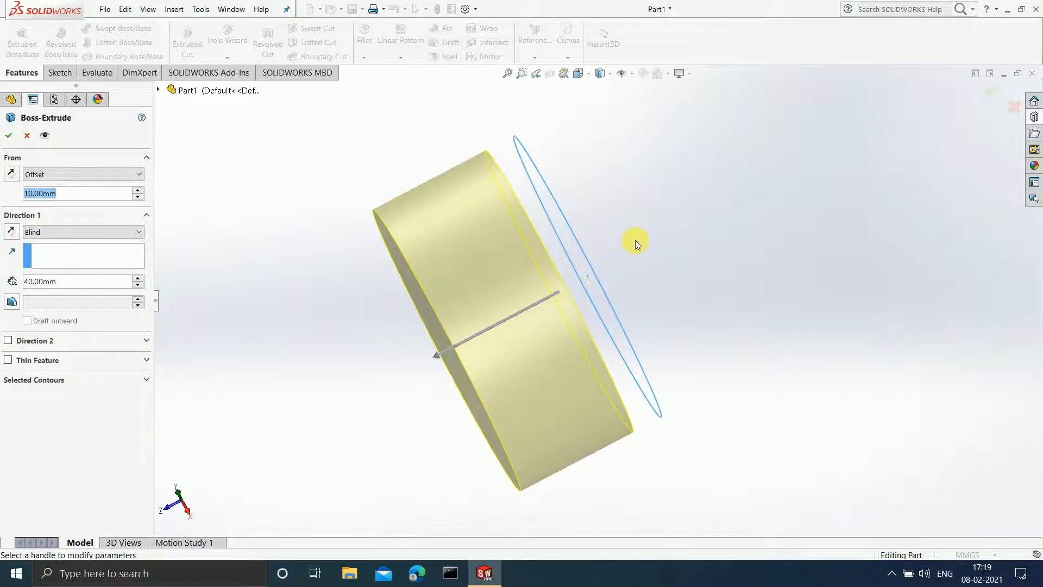
middle_click_drag(634, 240, 655, 257)
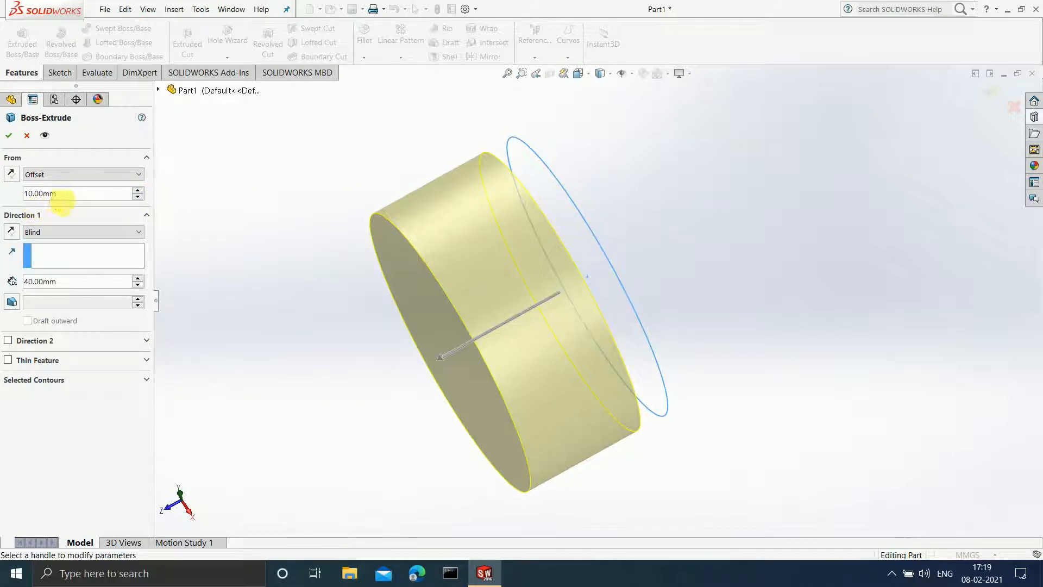
left_click(60, 196)
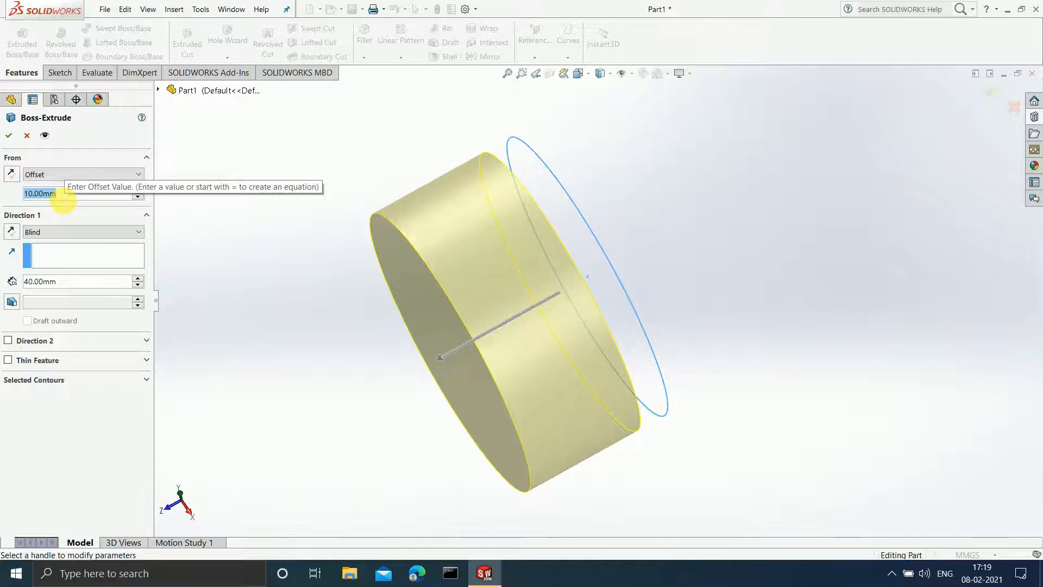
type("30")
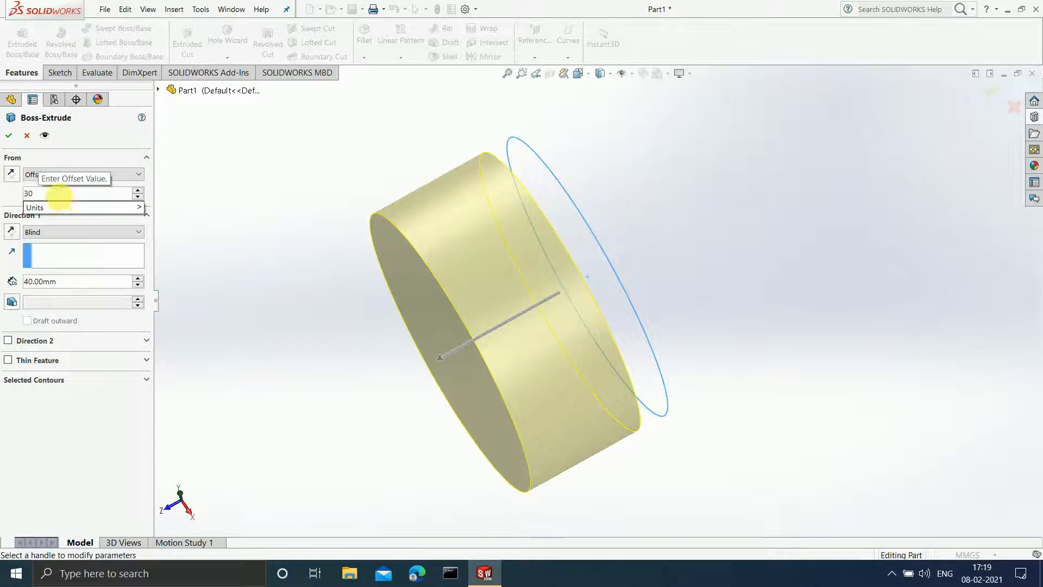
key("Return")
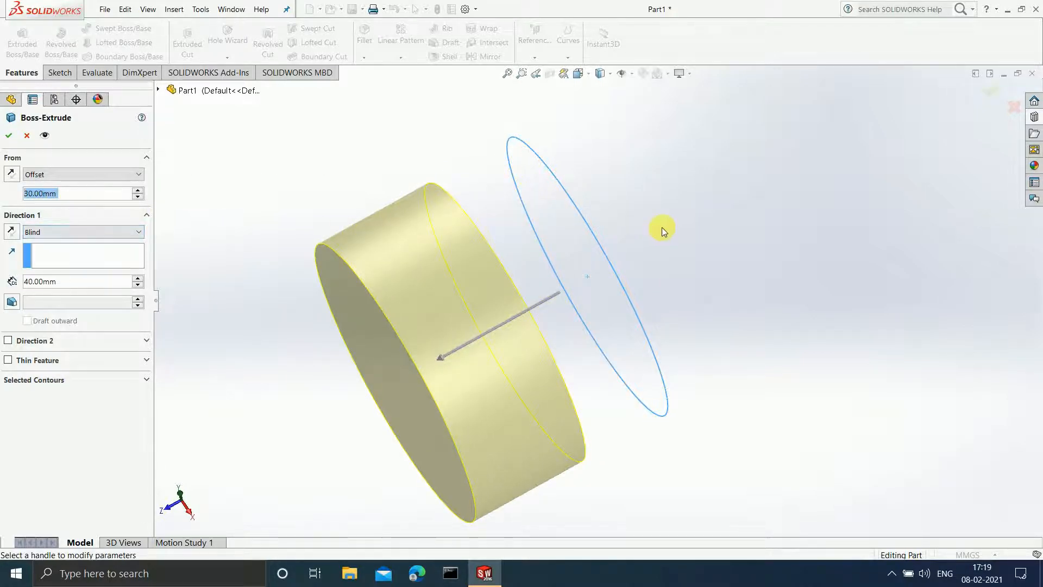
mouse_move(661, 226)
middle_mouse_down()
mouse_move(638, 266)
mouse_move(652, 249)
mouse_move(675, 250)
mouse_move(674, 233)
middle_mouse_up()
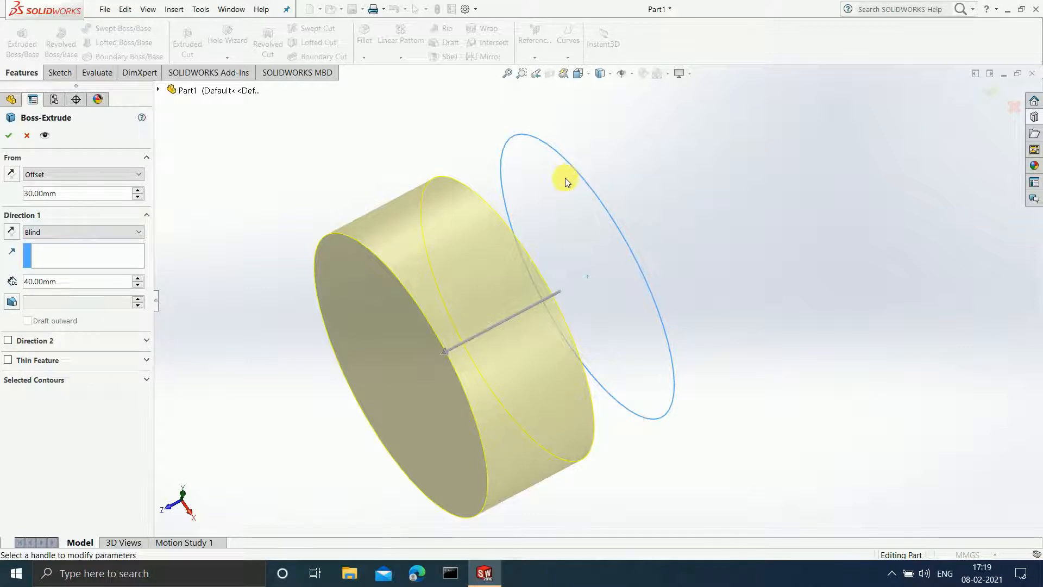
scroll(618, 163, "up", 2)
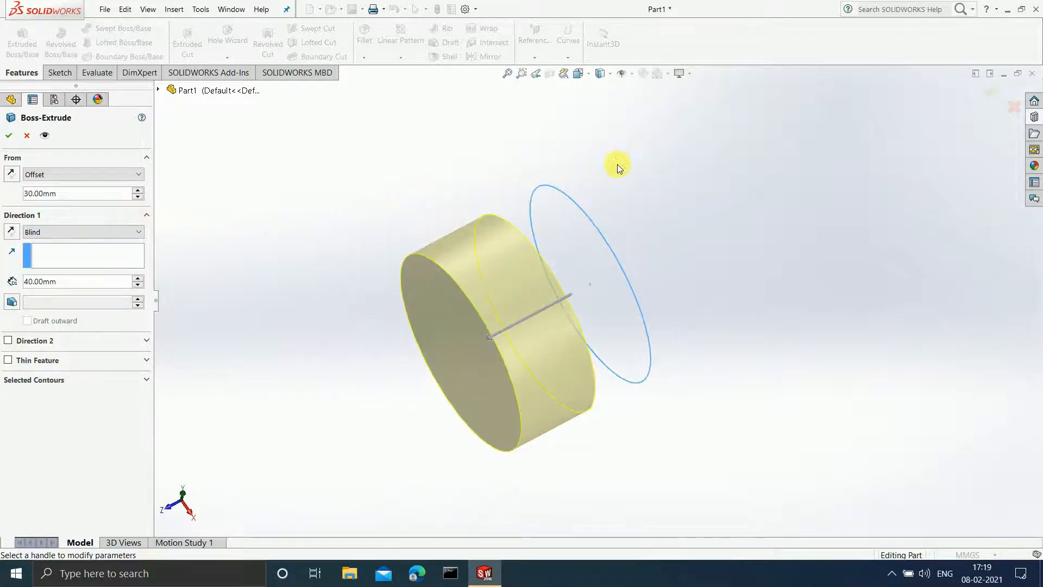
middle_click_drag(682, 222, 647, 241)
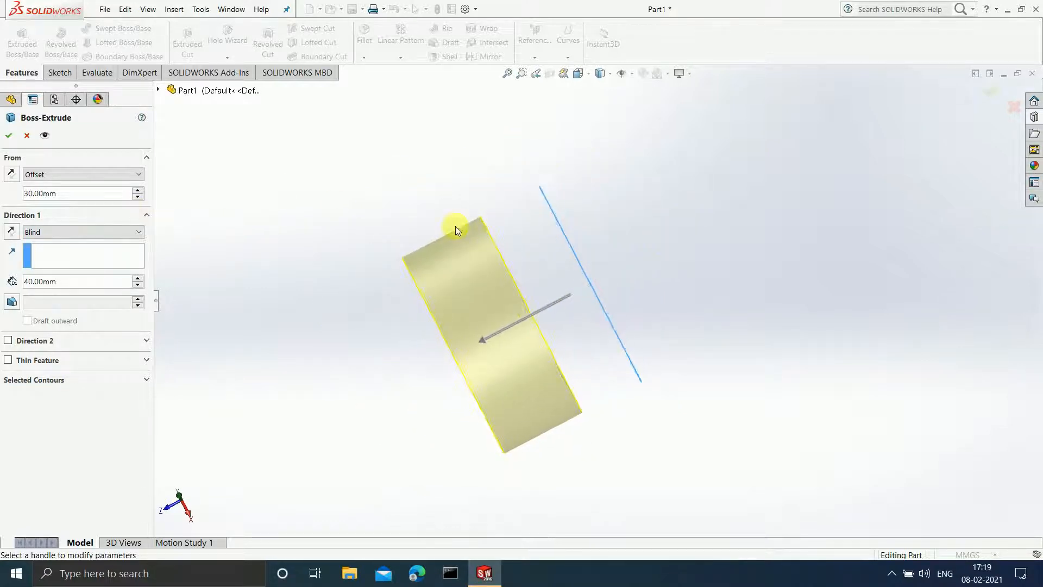
- Try flipping the start offset to the opposite side of the sketch plane, inspect the preview, and flip it back
left_click(11, 174)
scroll(498, 248, "down", 2)
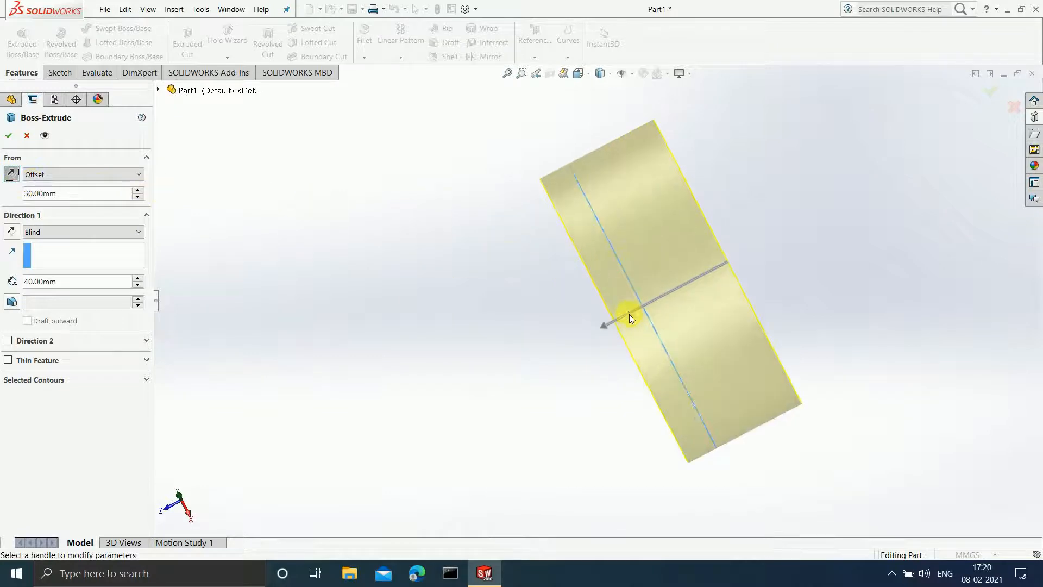
middle_click_drag(578, 354, 586, 354)
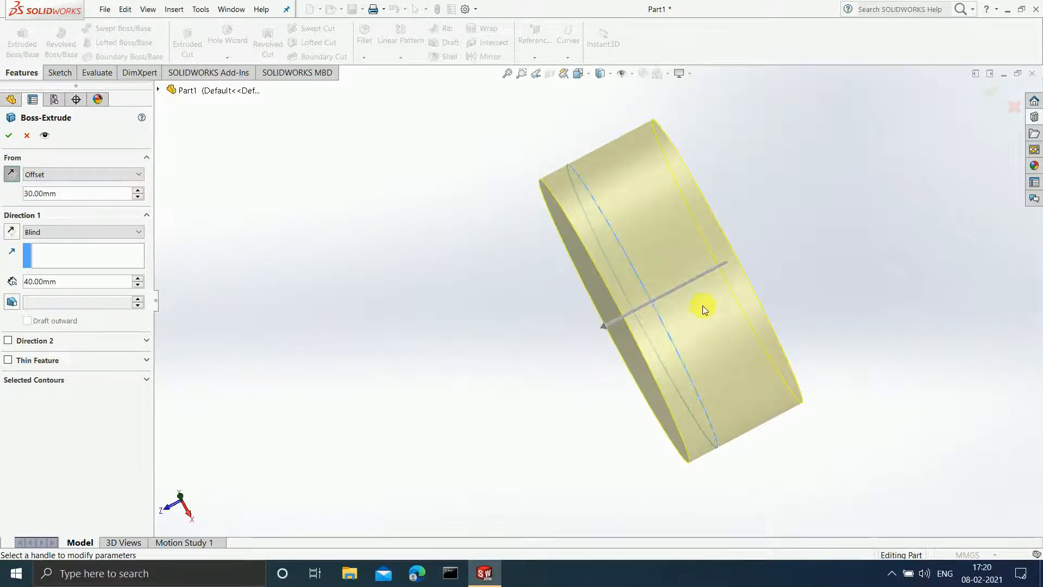
scroll(652, 325, "down", 2)
scroll(680, 301, "up", 4)
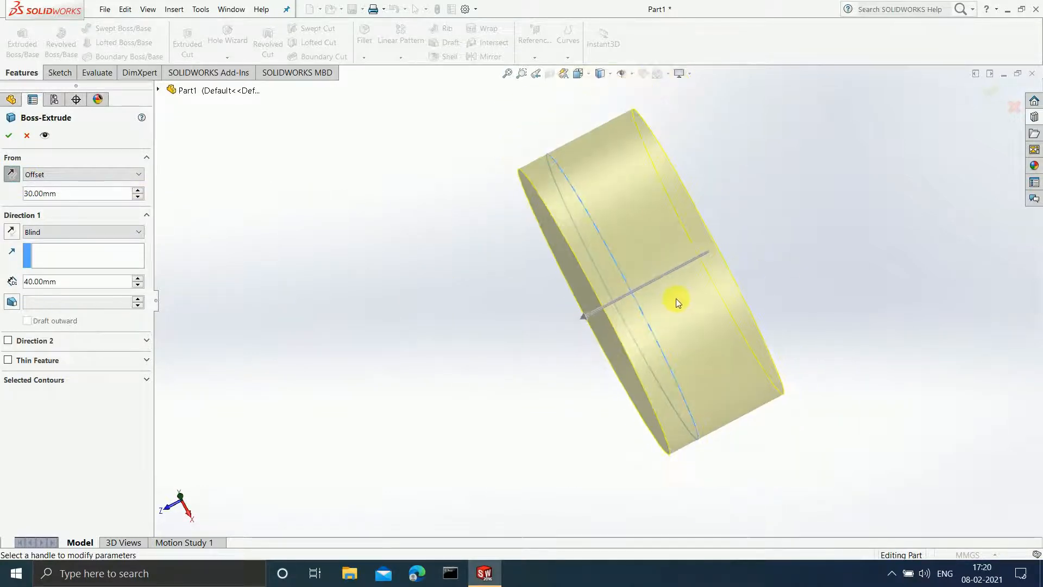
mouse_move(660, 315)
middle_mouse_down()
mouse_move(652, 326)
mouse_move(668, 330)
mouse_move(656, 321)
middle_mouse_up()
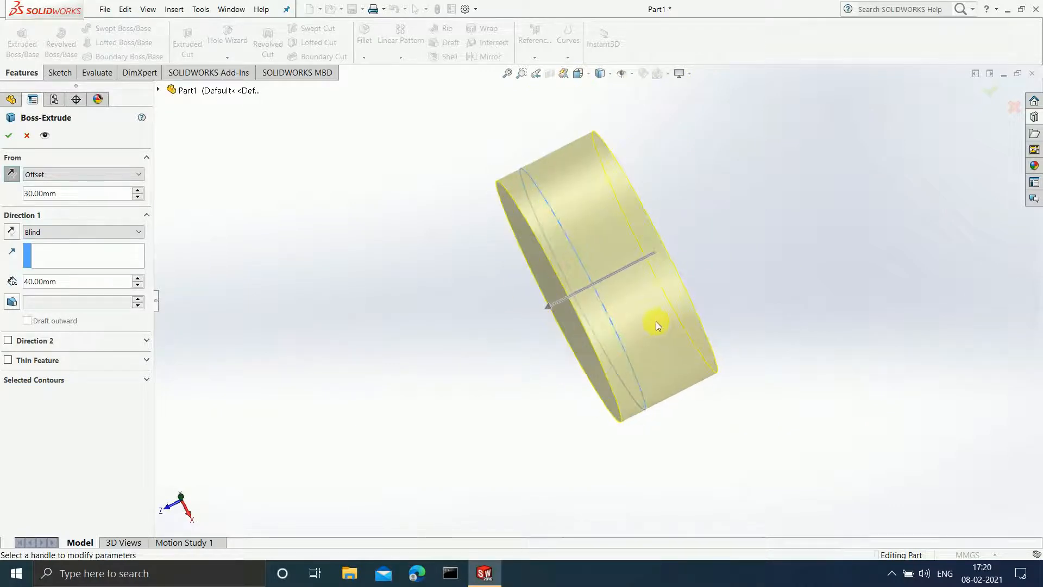
middle_click_drag(686, 265, 656, 305)
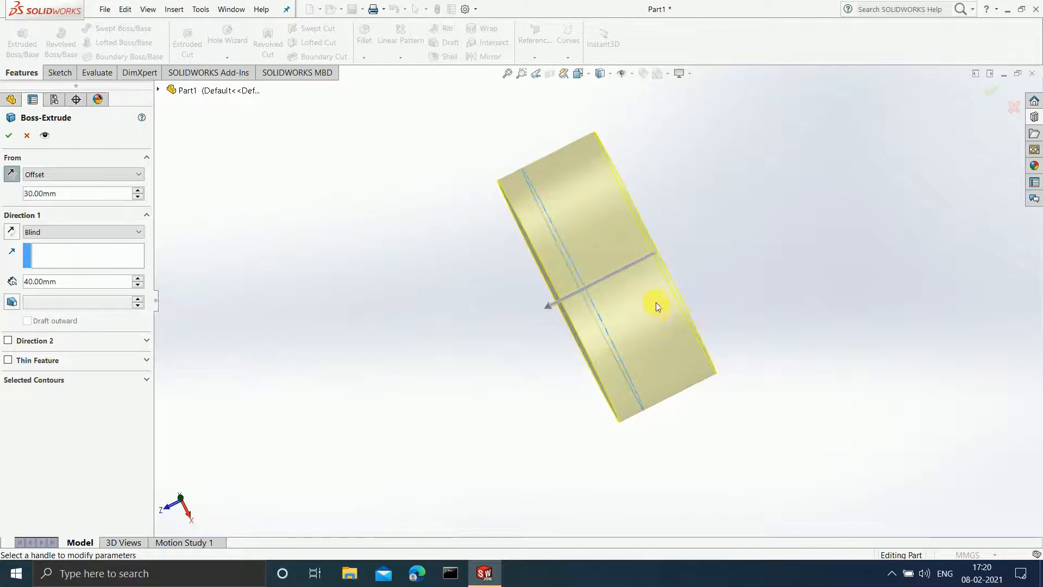
scroll(656, 307, "down", 3)
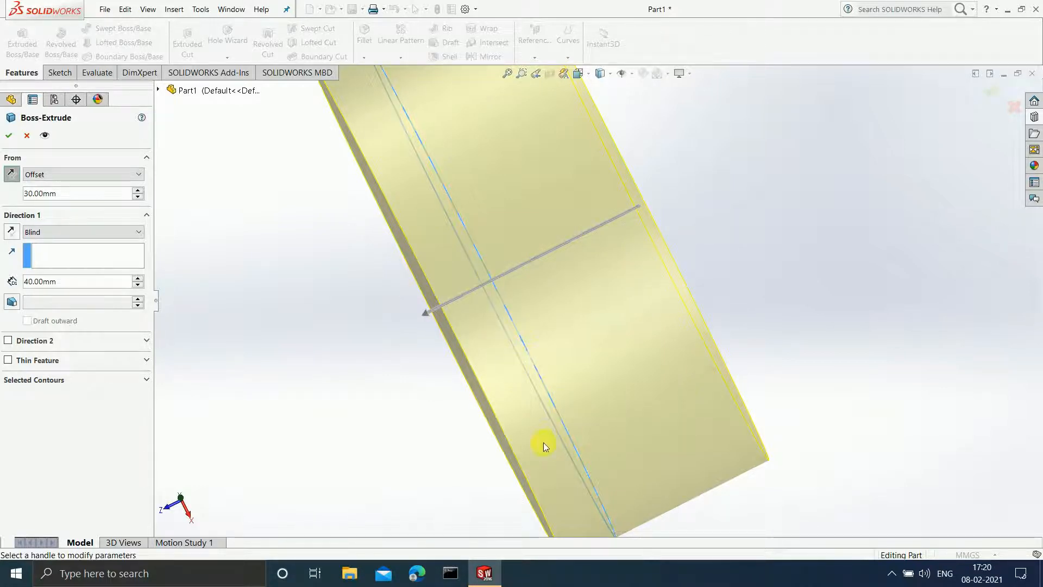
scroll(586, 390, "up", 3)
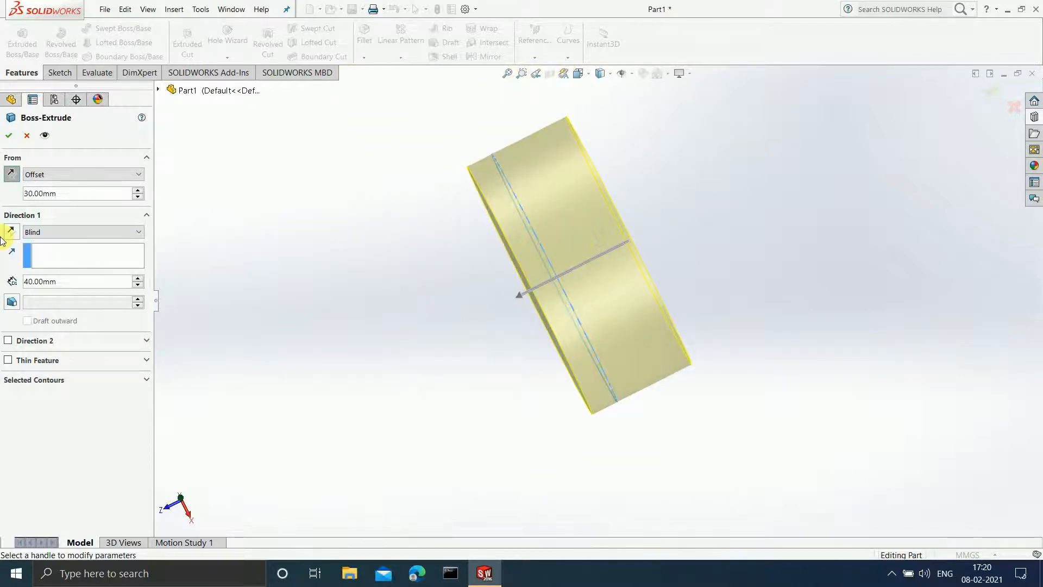
left_click(11, 173)
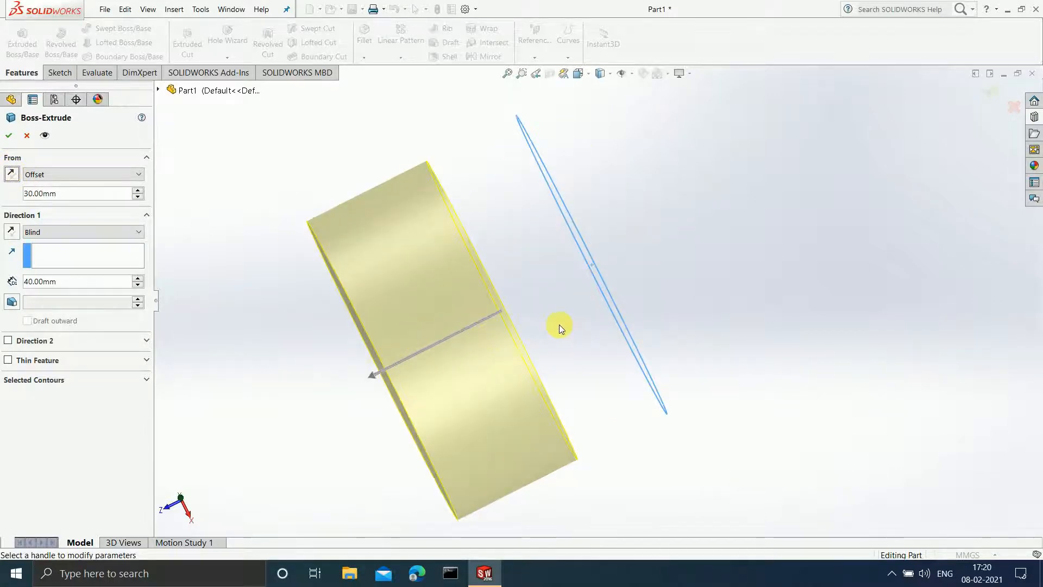
mouse_move(559, 324)
middle_mouse_down()
mouse_move(574, 315)
mouse_move(568, 274)
middle_mouse_up()
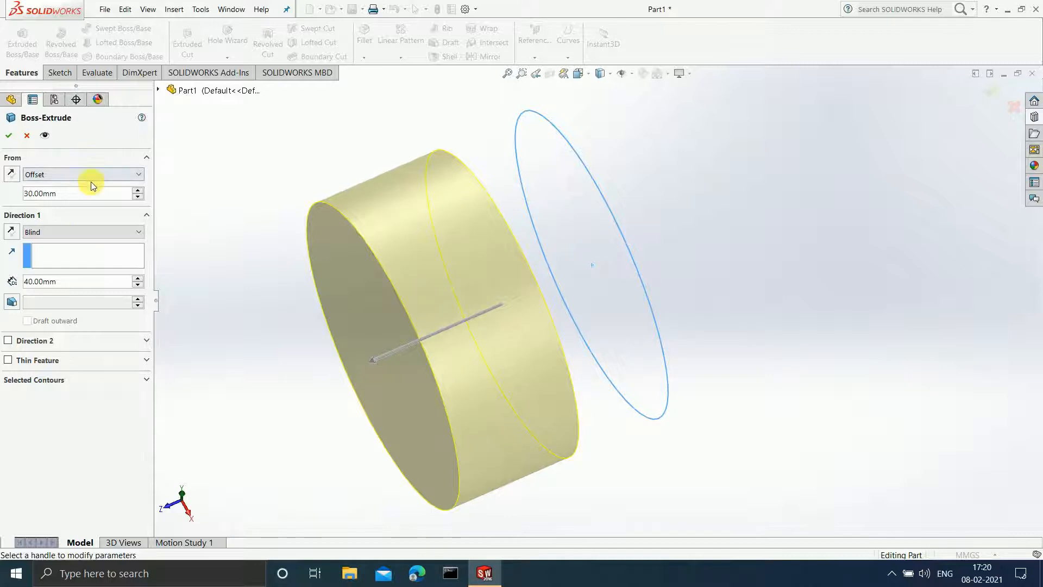
left_click(100, 229)
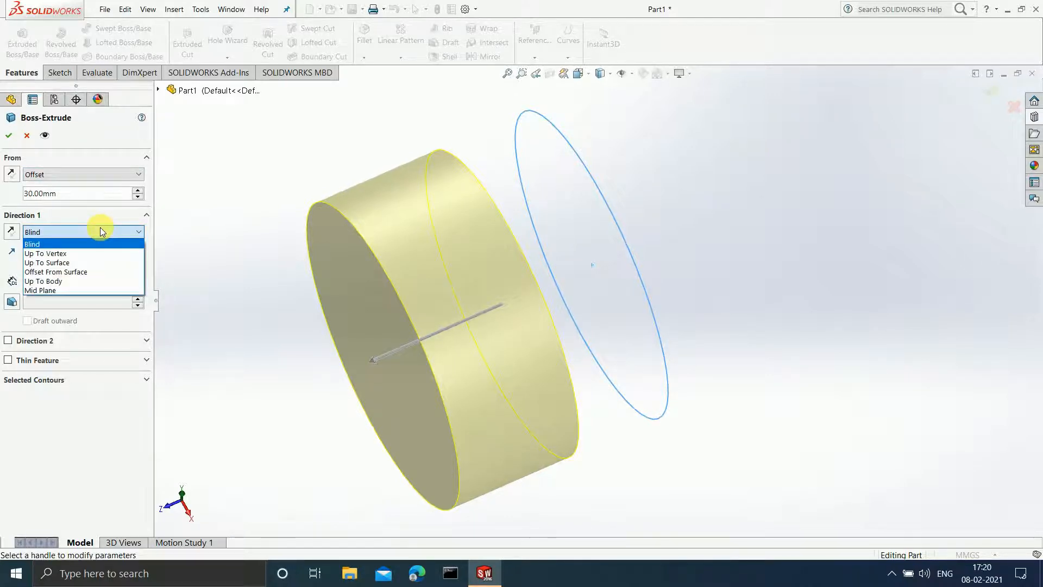
left_click(100, 227)
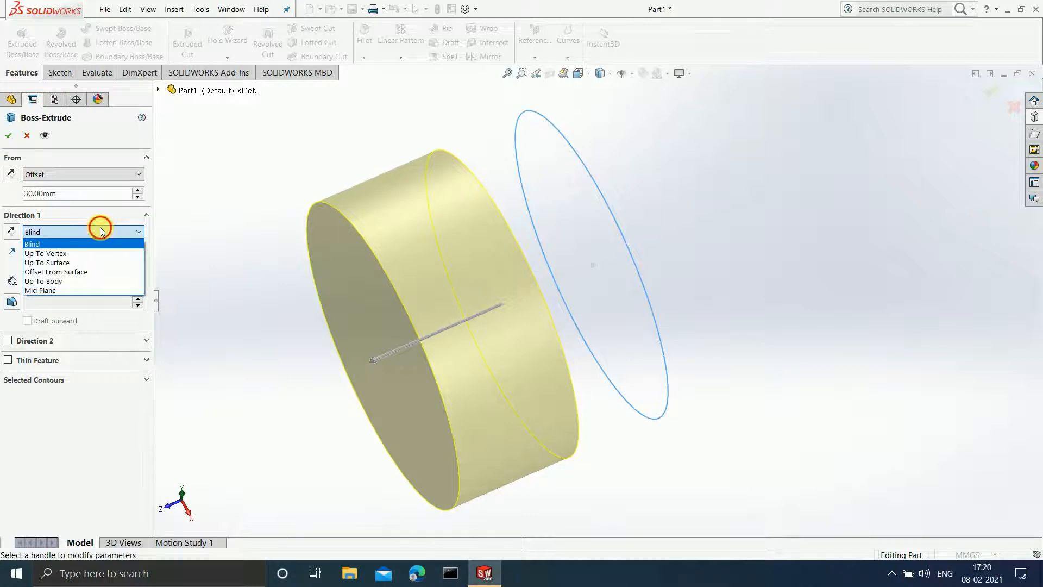
double_click(64, 195)
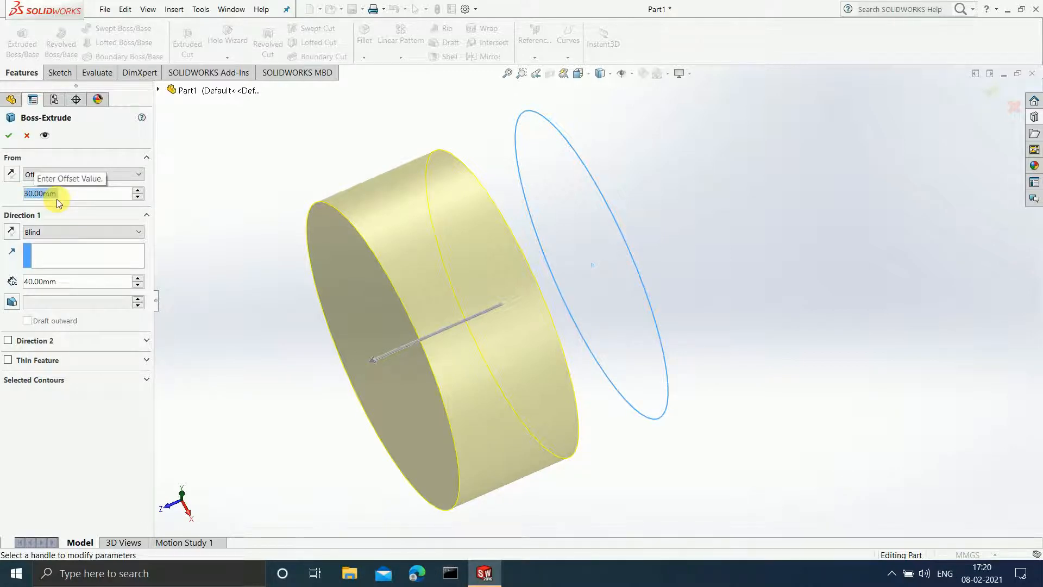
scroll(488, 353, "up", 3)
scroll(540, 293, "down", 2)
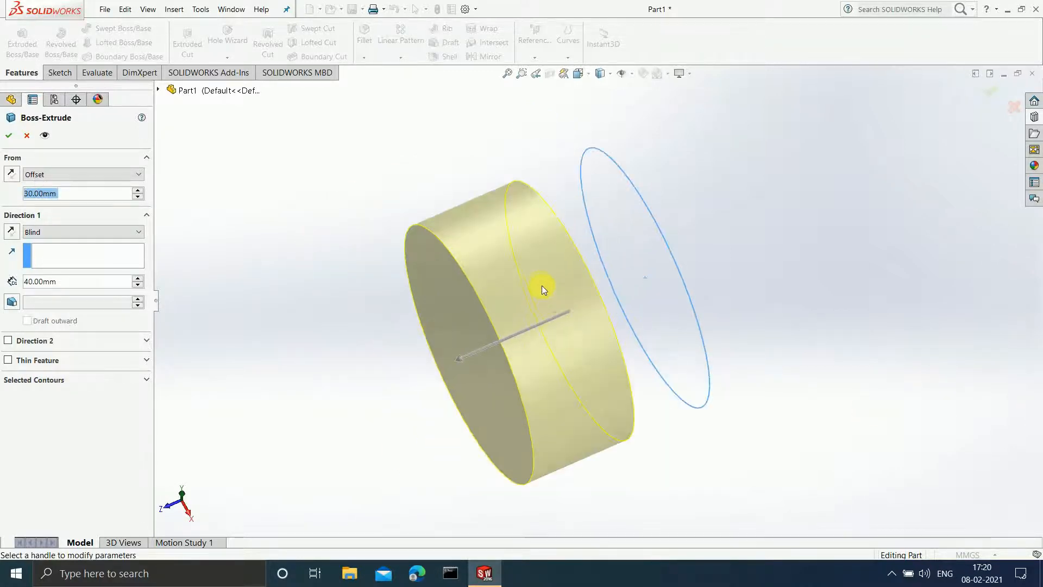
- Cancel the offset Boss-Extrude of the circle sketch
scroll(542, 285, "down", 2)
scroll(598, 269, "up", 2)
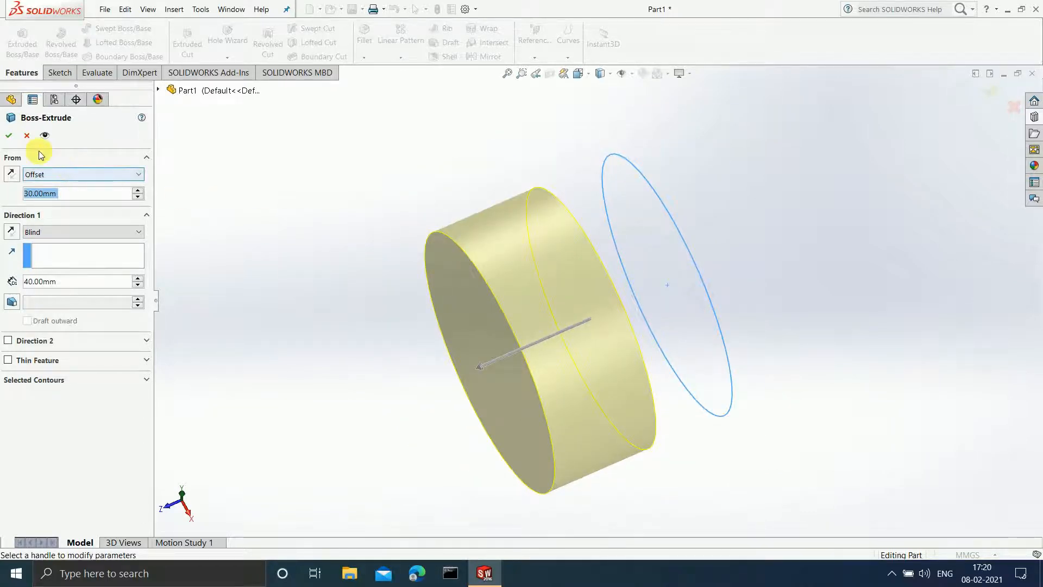
left_click(28, 137)
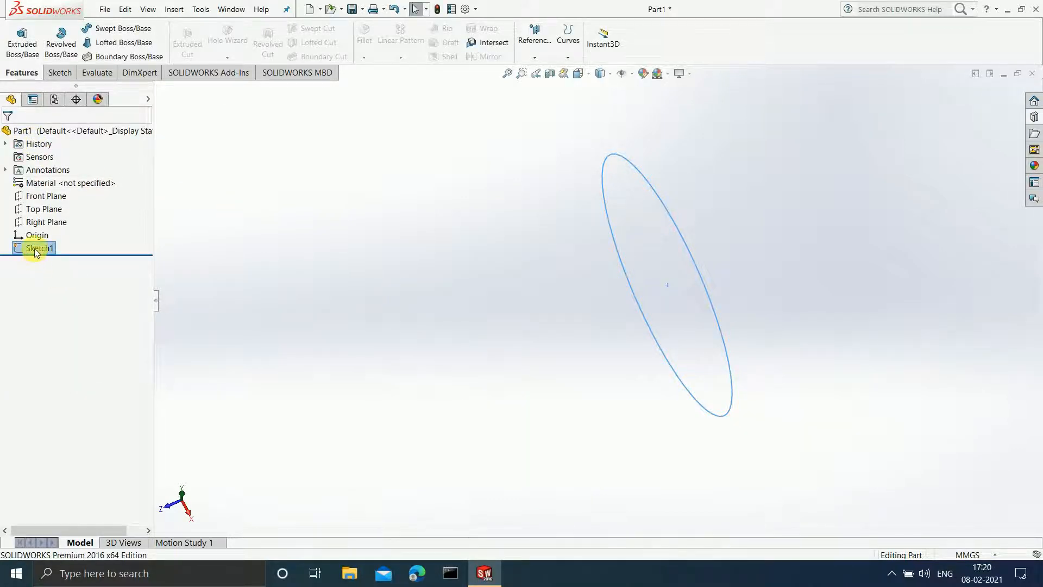
- Start a new Boss-Extrude from the circle sketch and try the Mid Plane end condition for Direction 1
left_click(17, 54)
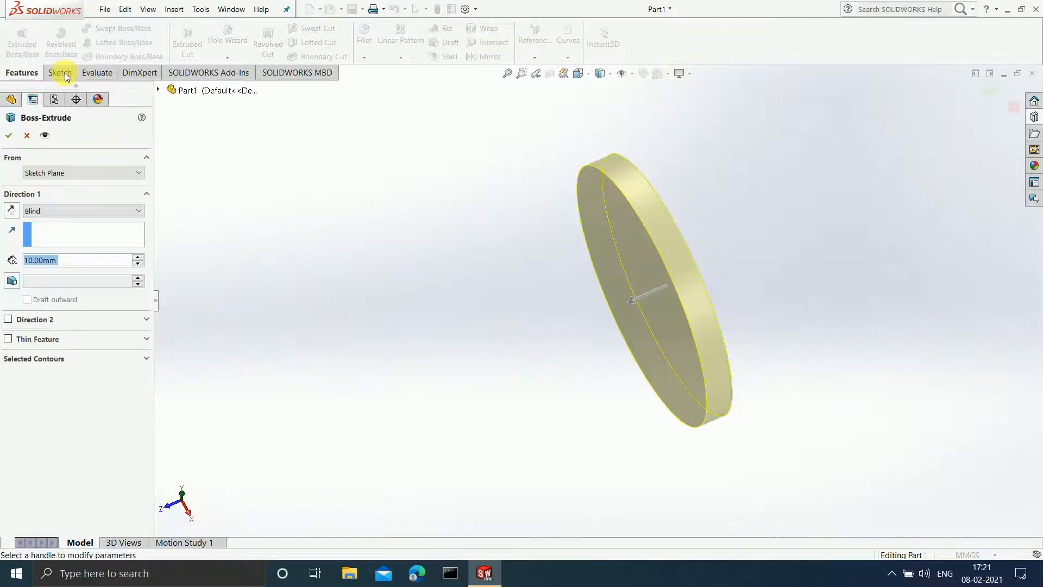
scroll(702, 278, "down", 2)
scroll(702, 278, "up", 1)
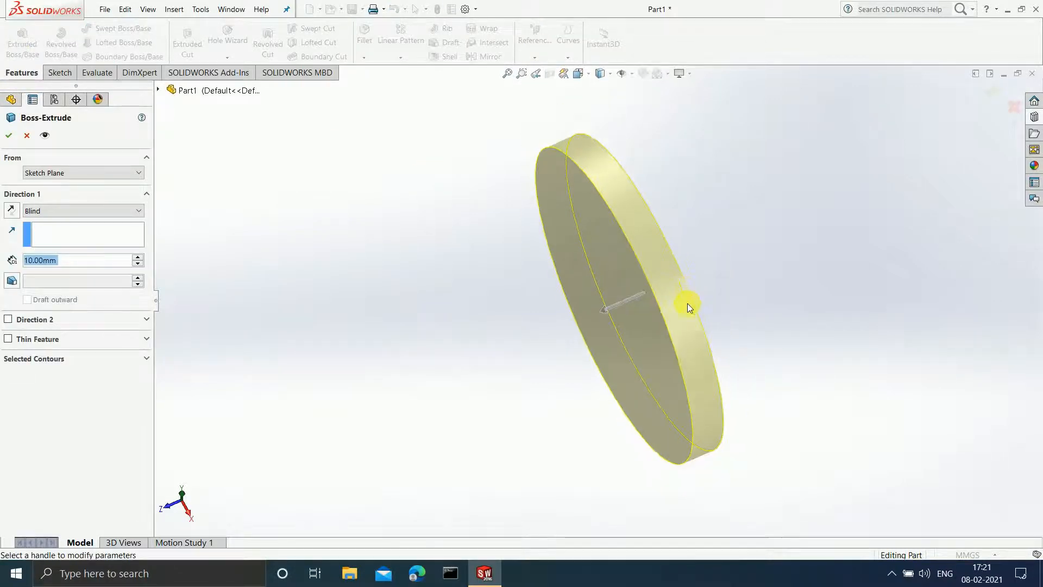
left_click(113, 215)
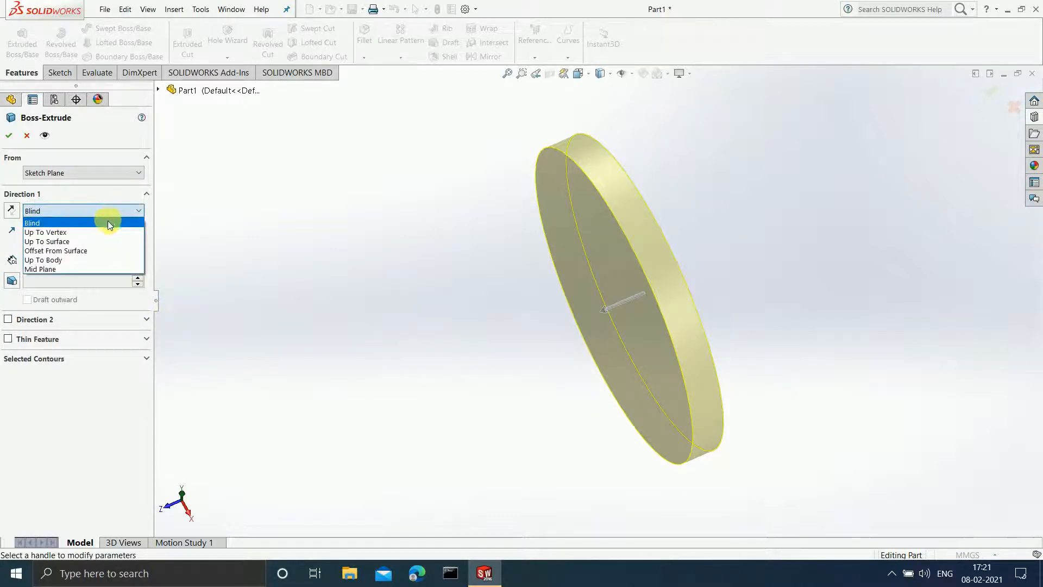
left_click(86, 269)
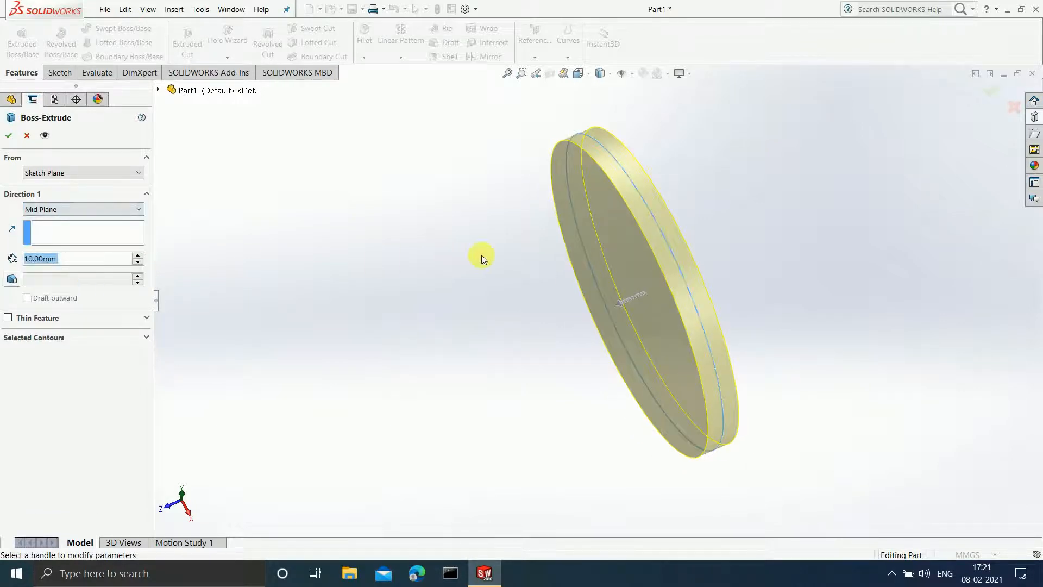
- Examine from the side how the mid-plane extrusion preview lies on both sides of the sketched circle
scroll(654, 243, "down", 2)
scroll(707, 283, "up", 1)
middle_click_drag(752, 291, 810, 291)
scroll(633, 329, "down", 2)
scroll(651, 338, "up", 1)
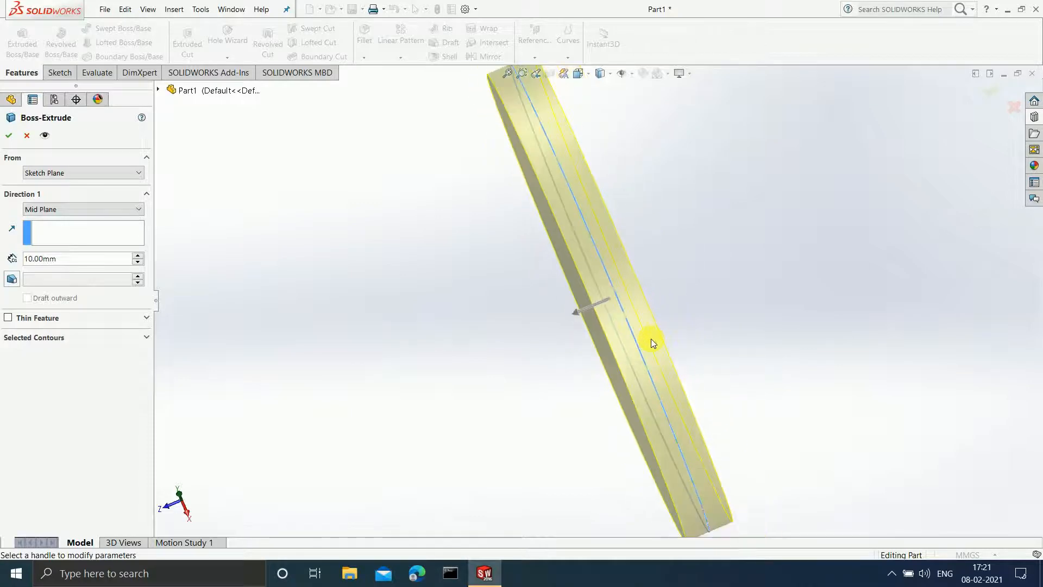
scroll(650, 344, "up", 1)
scroll(651, 343, "up", 1)
scroll(633, 335, "down", 2)
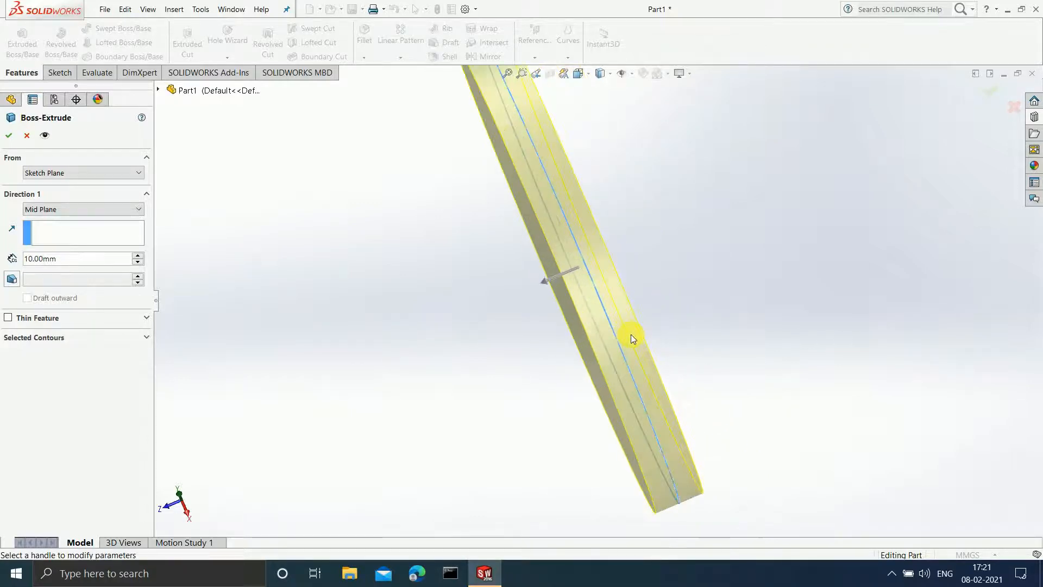
middle_click_drag(627, 335, 598, 272)
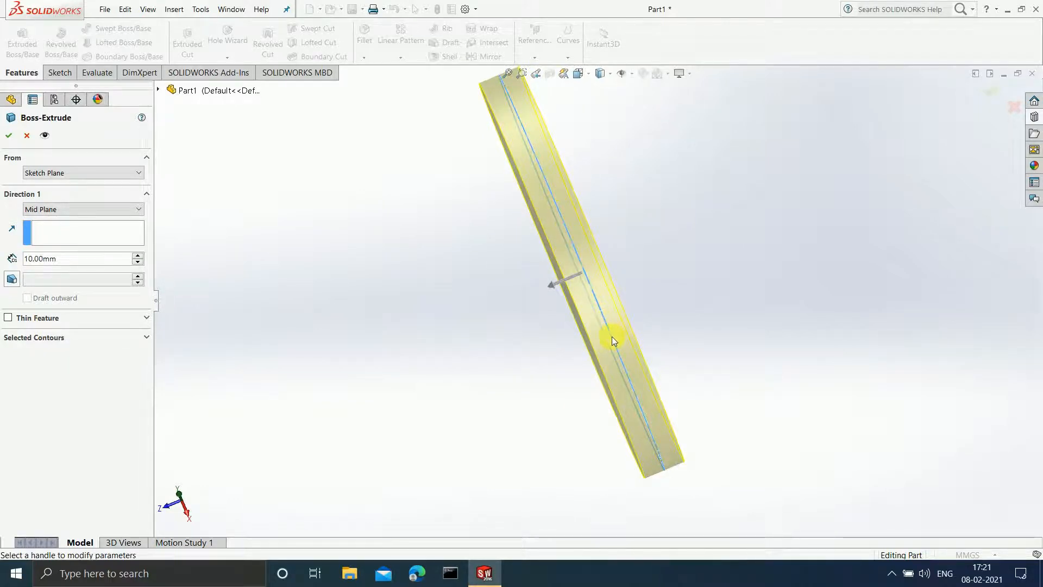
middle_click_drag(612, 287, 635, 250)
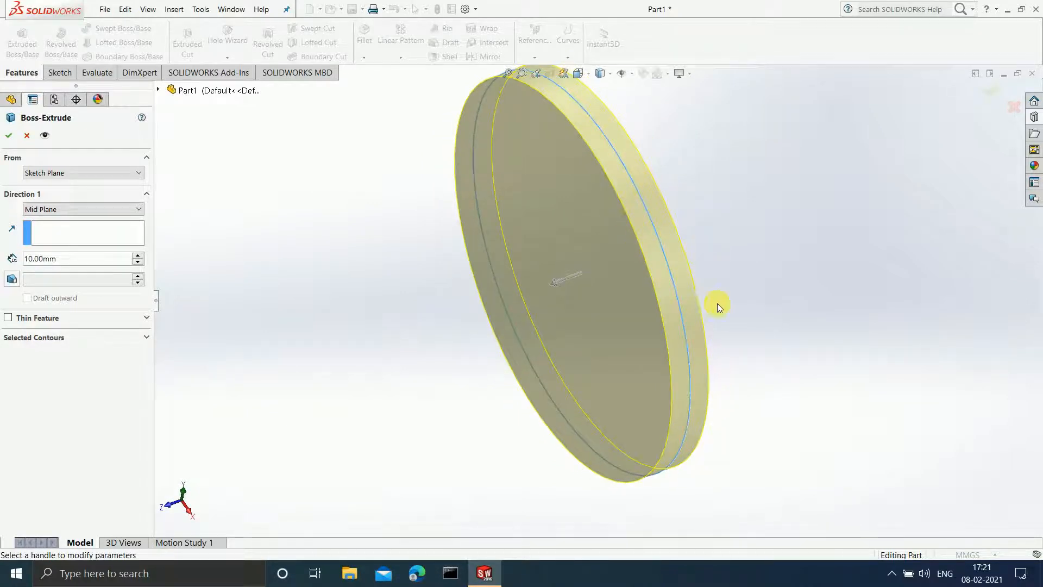
- Set the mid-plane extrusion depth to 30 mm and inspect the preview around the sketch plane
left_click(81, 260)
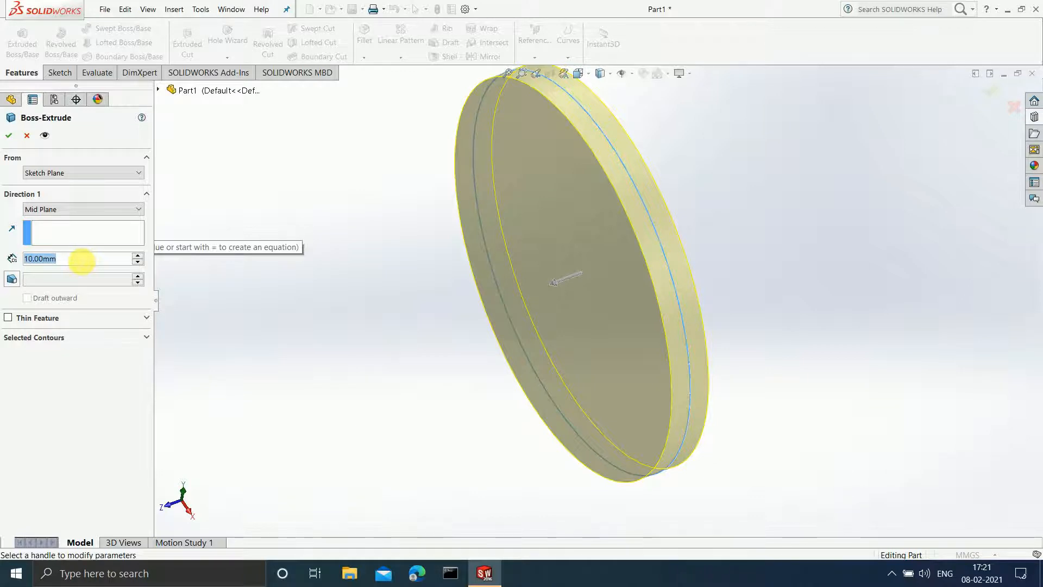
type("30")
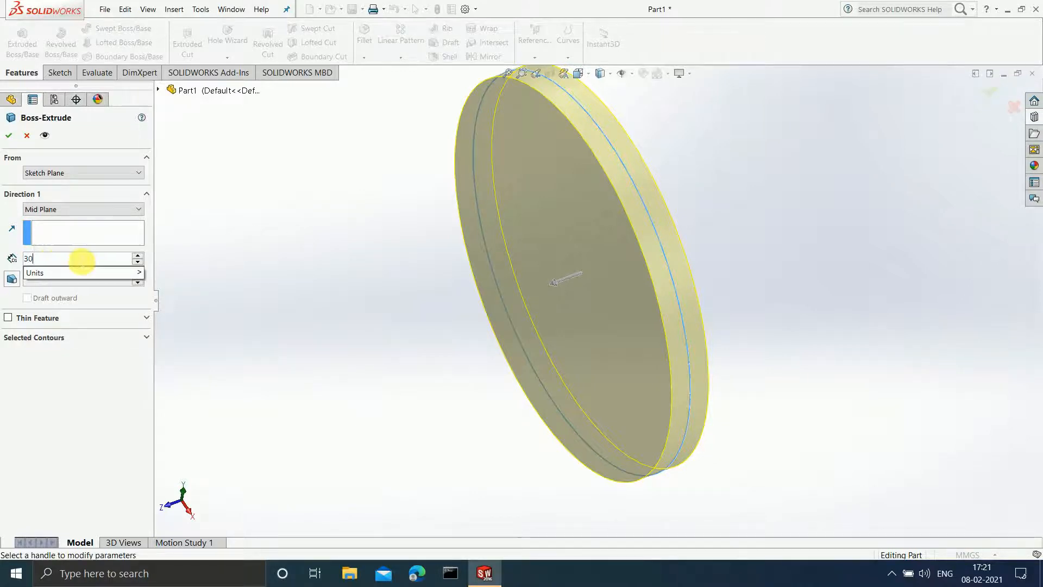
key("Return")
scroll(671, 327, "up", 4)
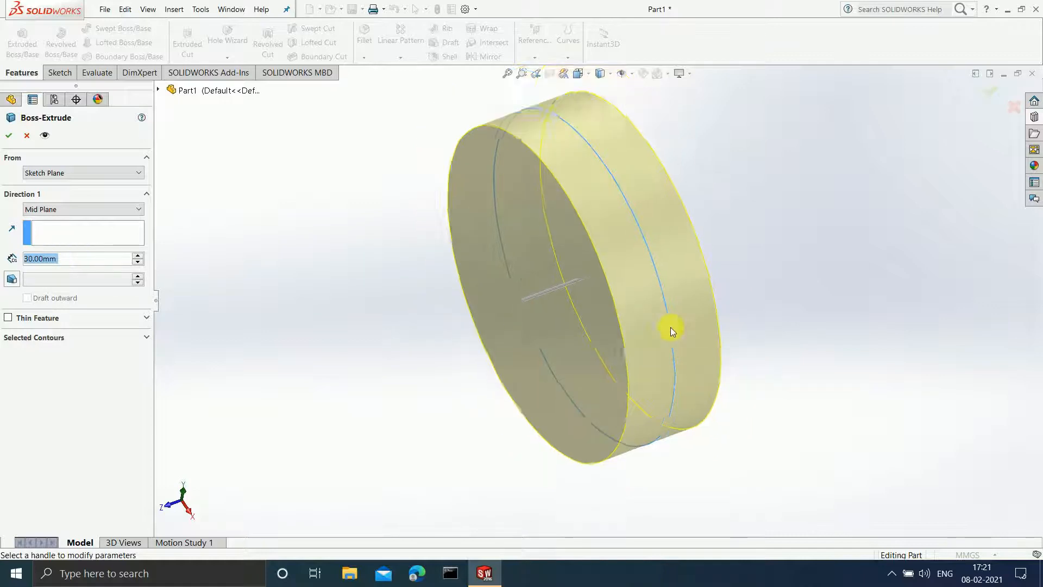
scroll(694, 279, "down", 3)
middle_click_drag(695, 280, 721, 282)
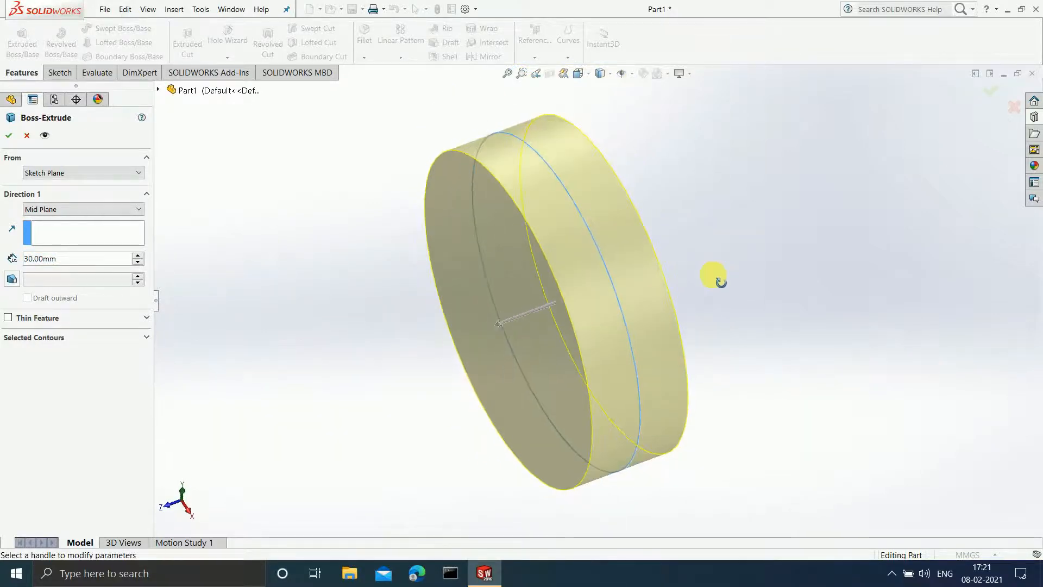
scroll(602, 263, "down", 1)
scroll(602, 263, "up", 2)
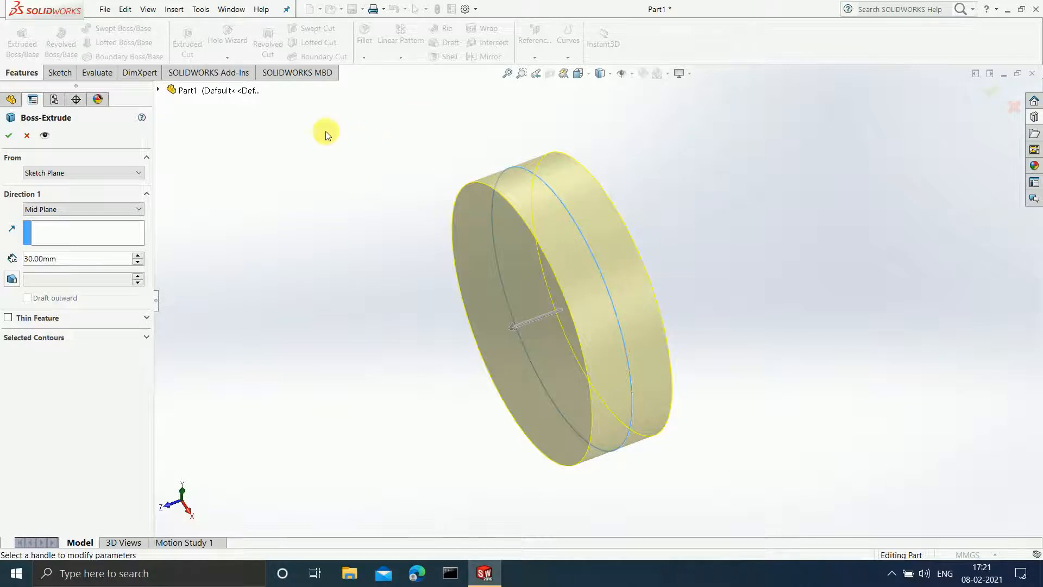
- Expand the part's feature tree to highlight the Front Plane and set the Direction 1 end condition to Blind
left_click(159, 90)
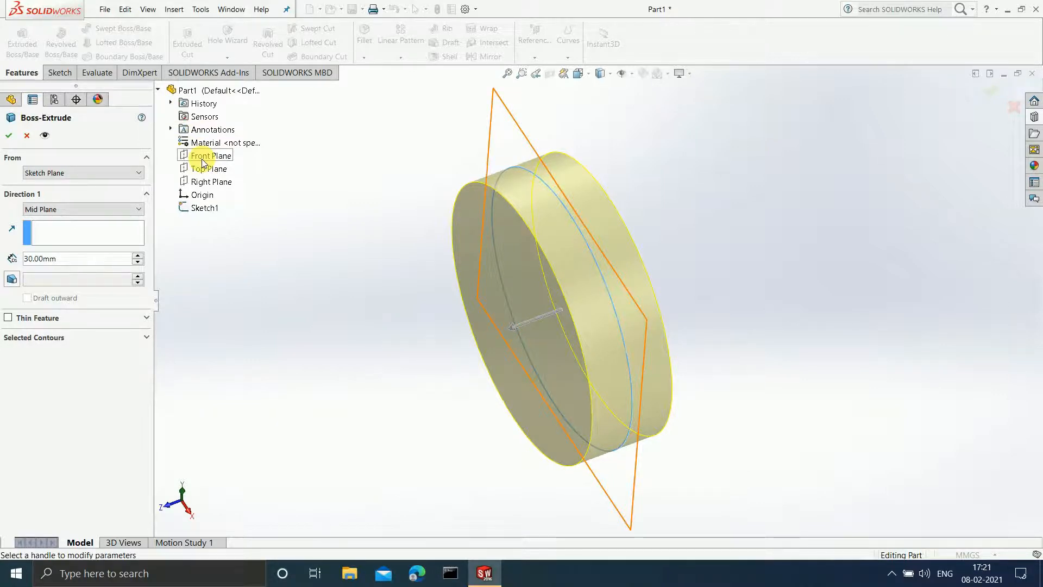
left_click(113, 207)
left_click(105, 219)
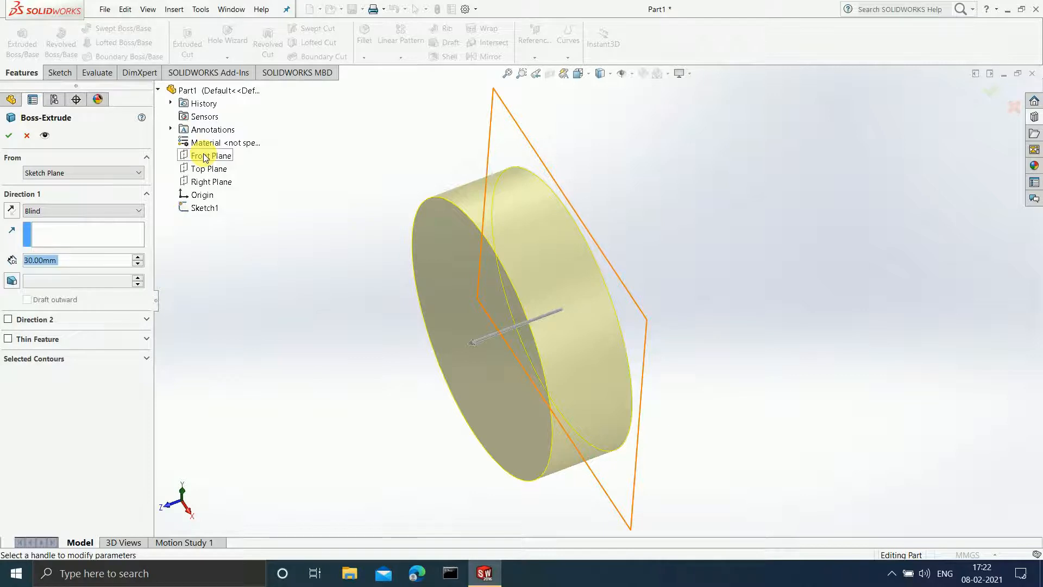
- Review the extrusion's start and end condition options, keep Sketch Plane and Blind, inspect the preview, and cancel the extrusion
left_click(139, 174)
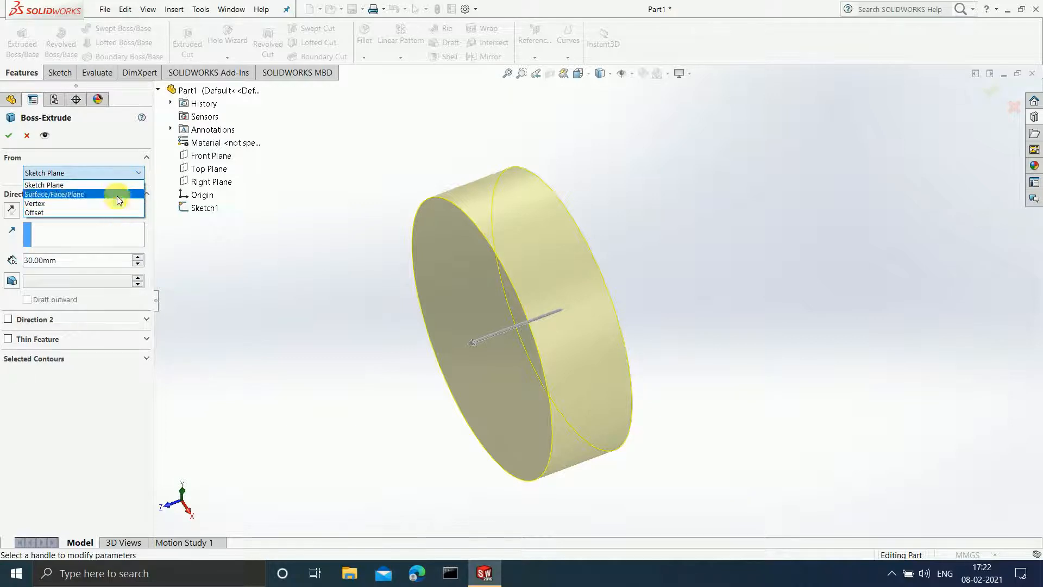
left_click(124, 184)
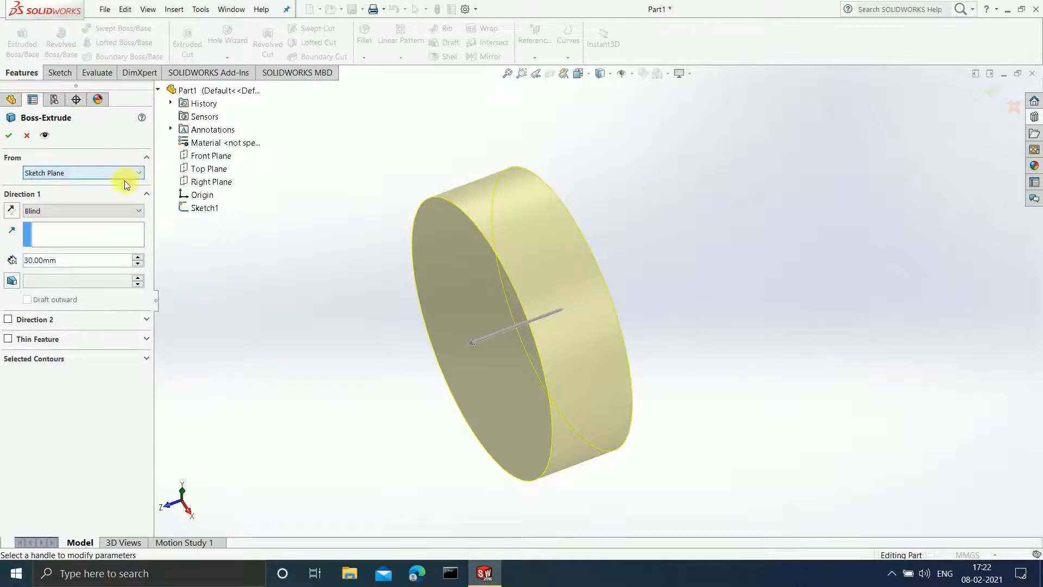
left_click(120, 208)
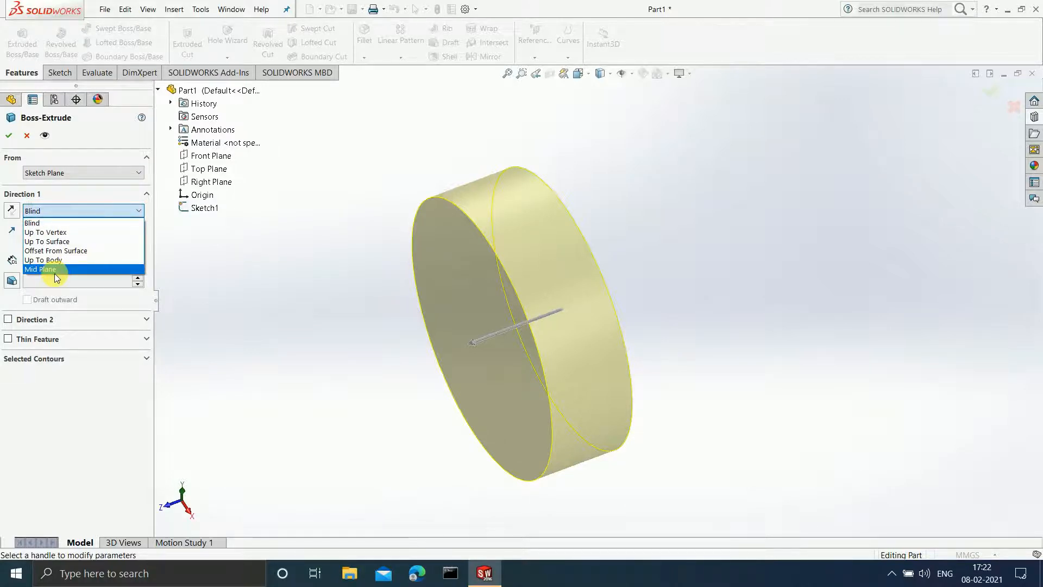
left_click(119, 206)
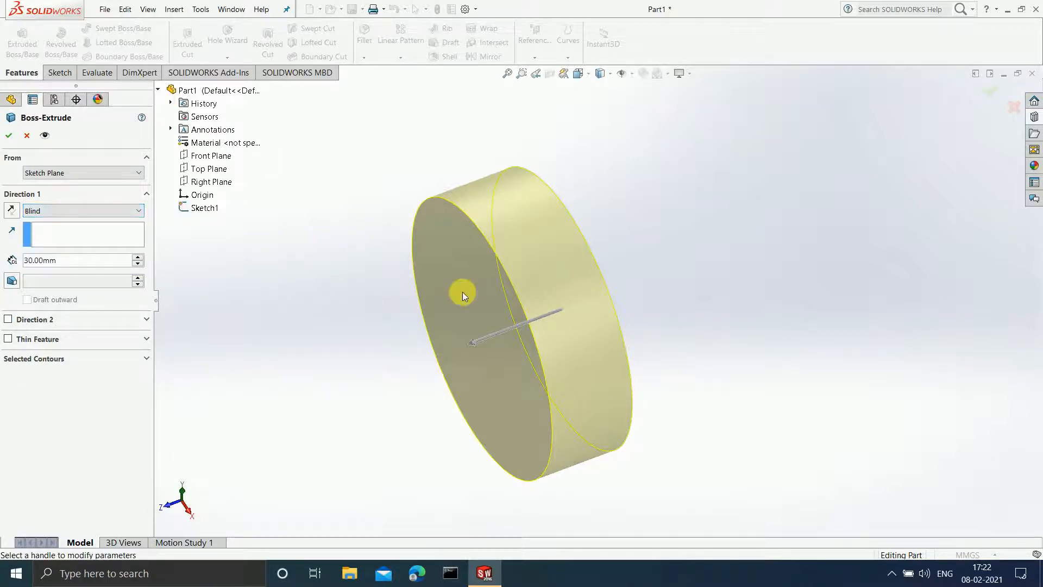
scroll(460, 292, "up", 3)
scroll(470, 286, "down", 4)
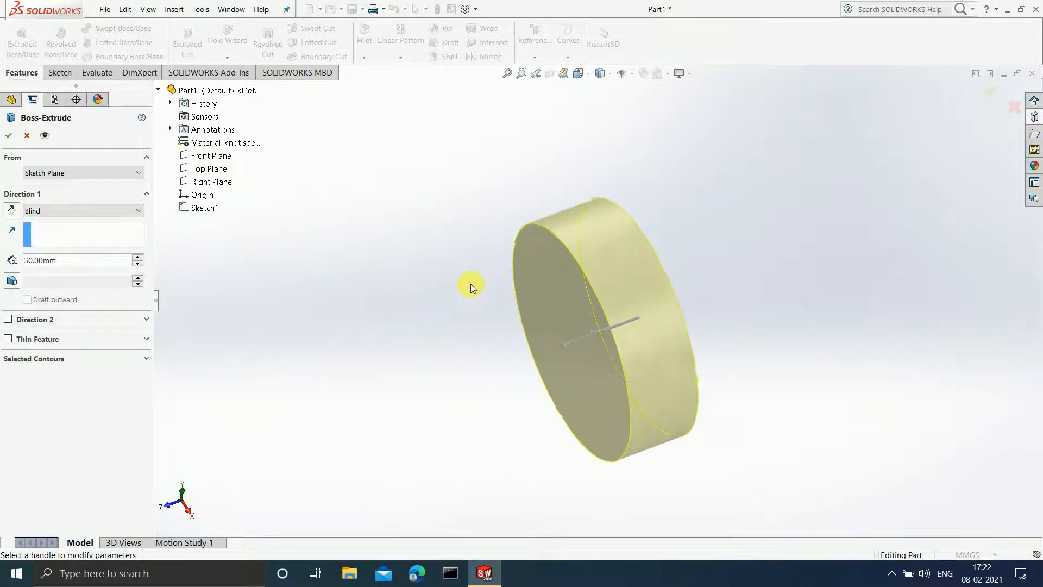
scroll(707, 341, "up", 3)
scroll(689, 352, "down", 2)
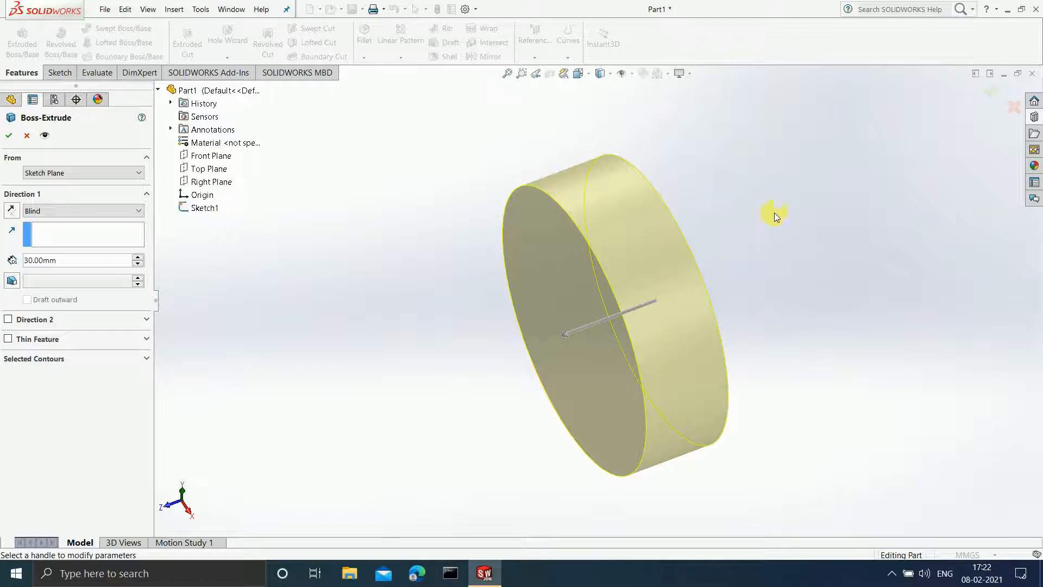
left_click(1014, 106)
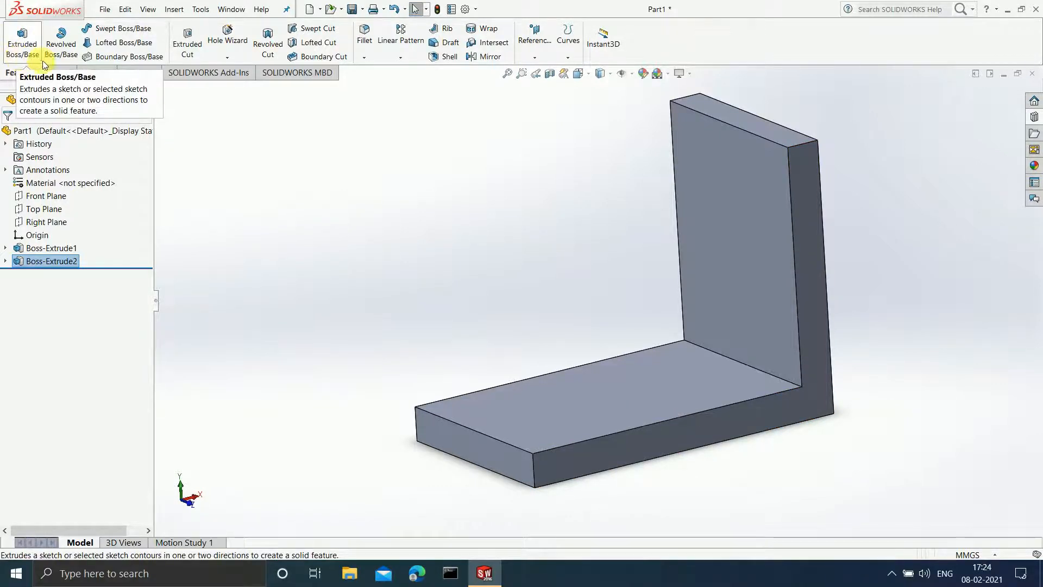
- Start a sketch on the narrow end face of the L-shaped part's base and orient the view normal to it
left_click(59, 73)
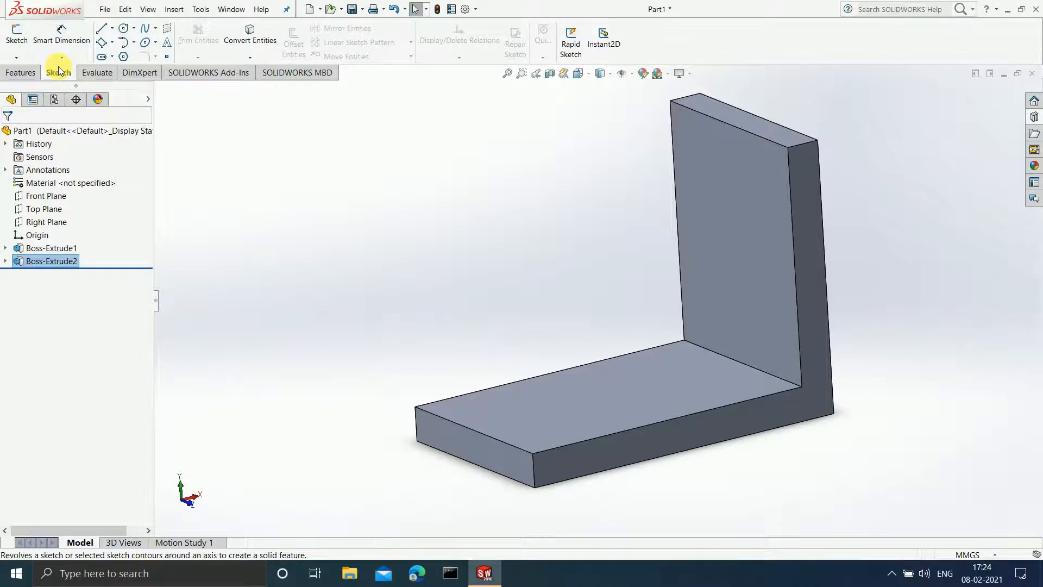
left_click(488, 453)
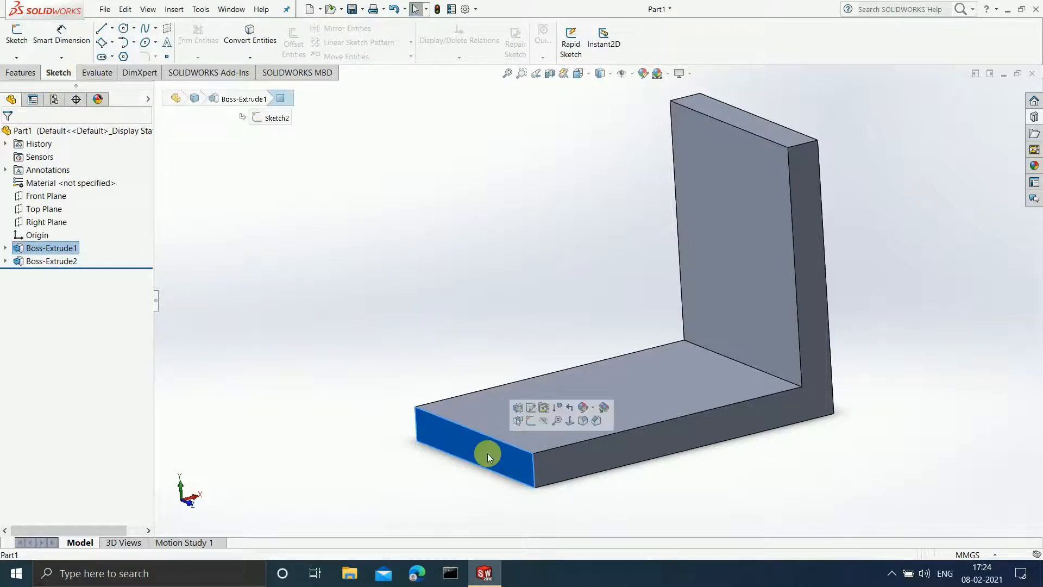
left_click(16, 38)
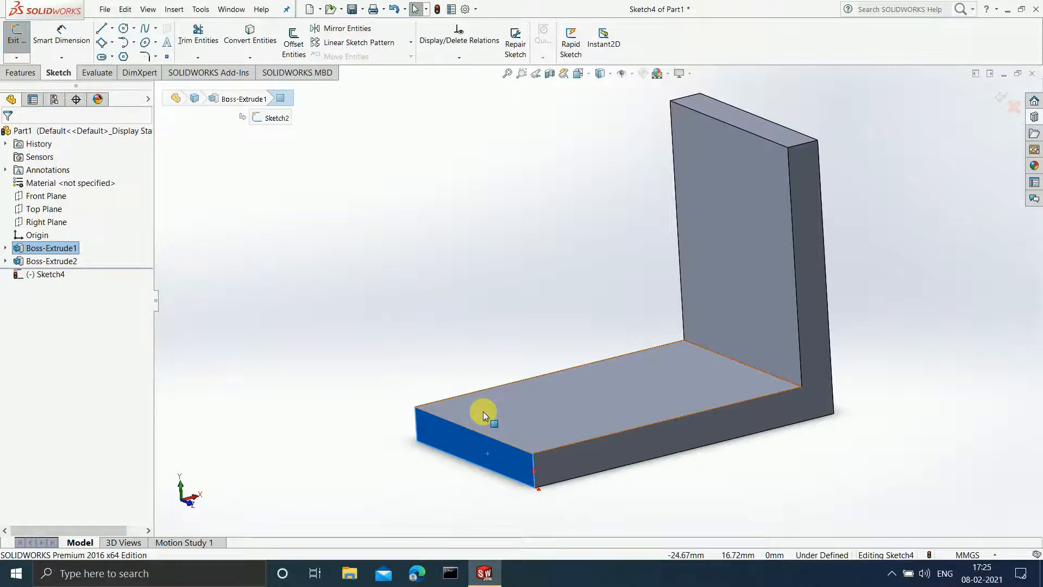
key("ctrl+8")
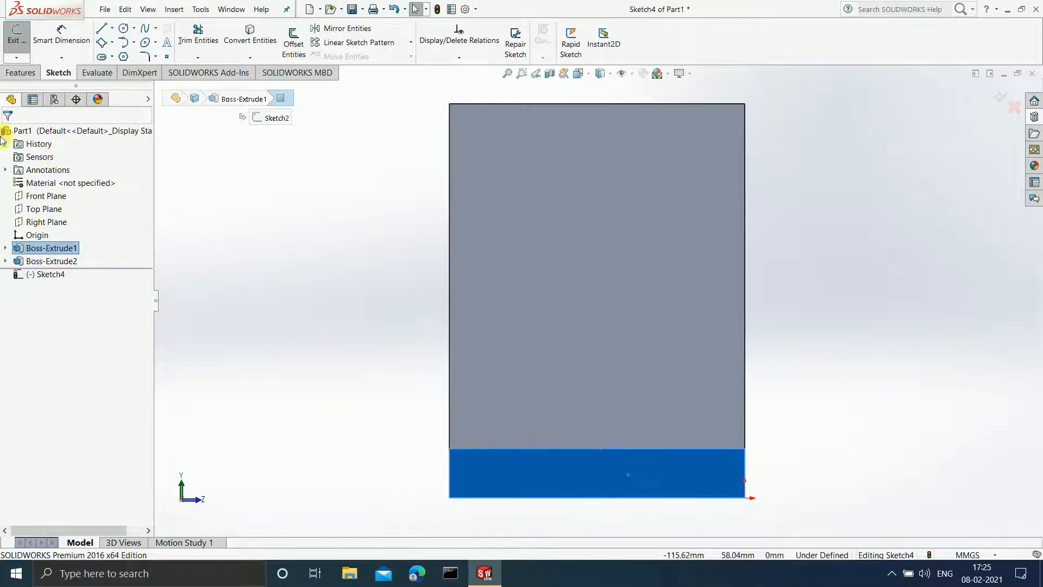
- Sketch a circle about 43 mm in diameter above the base, near the middle of the upright plate
left_click(124, 29)
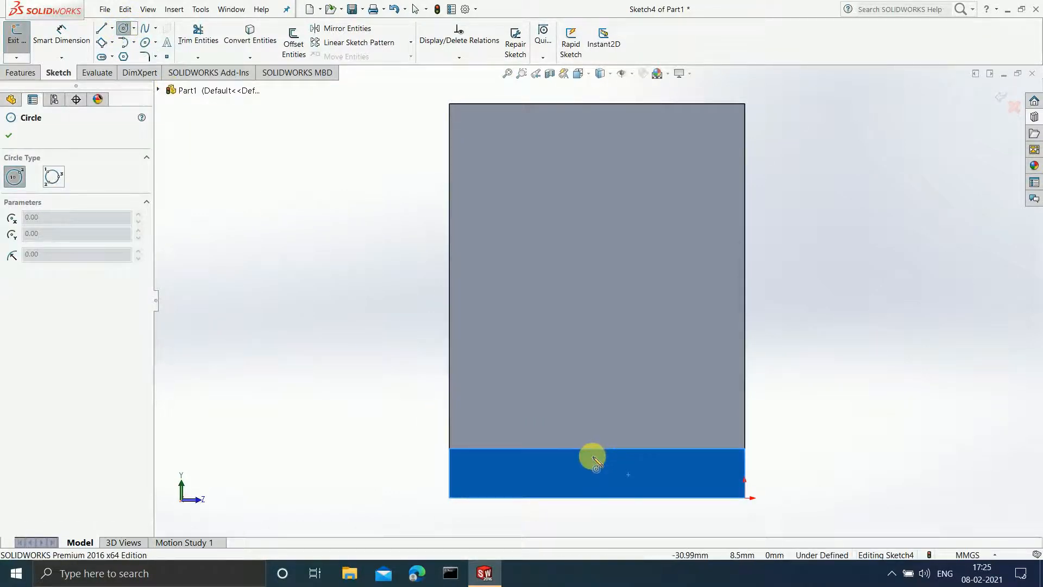
left_click(601, 282)
left_click(659, 379)
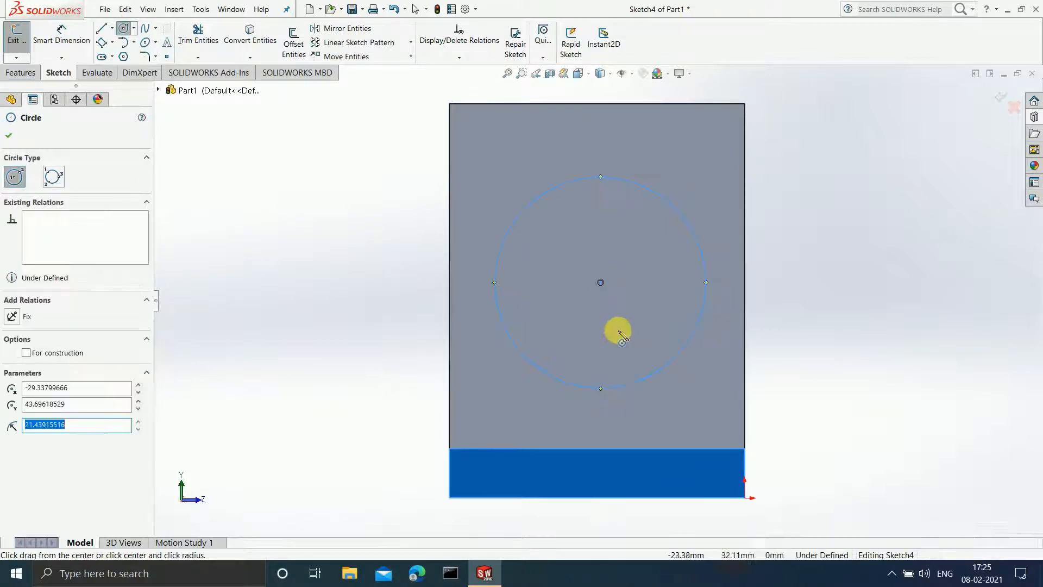
scroll(592, 312, "up", 2)
- Set the circle's diameter to 50 mm and exit the sketch
left_click(67, 33)
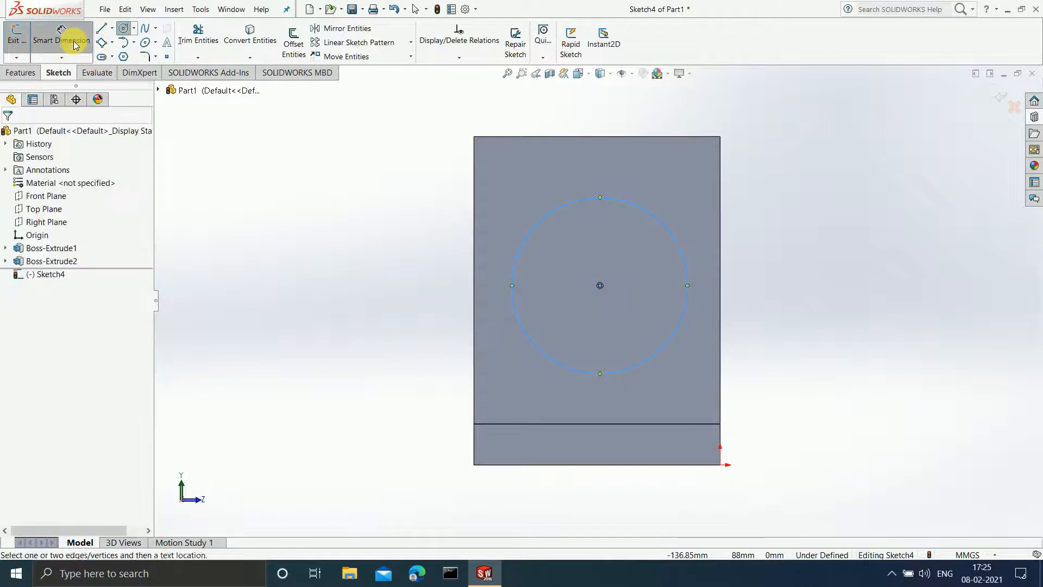
left_click(679, 322)
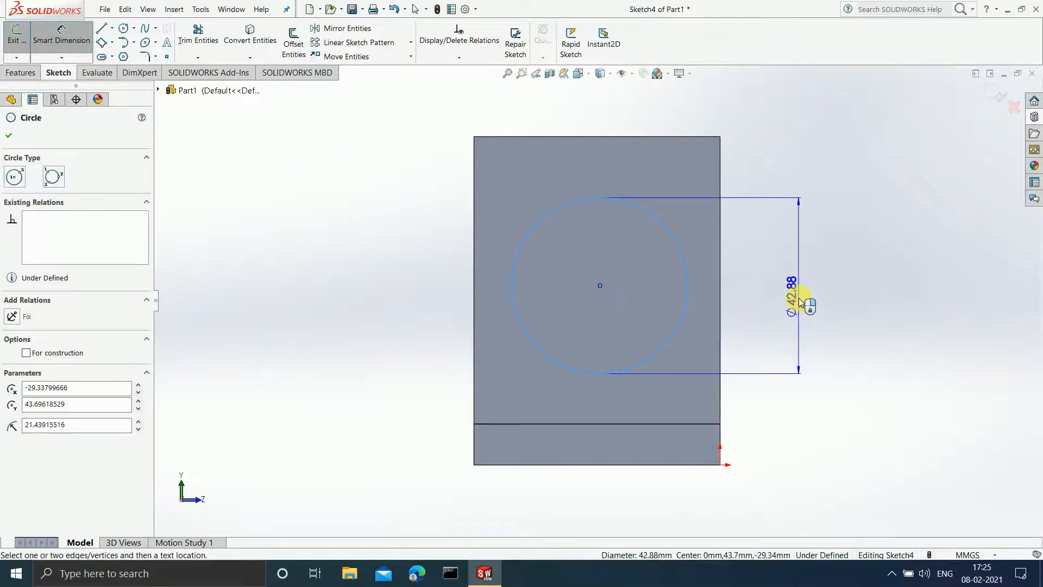
left_click(798, 300)
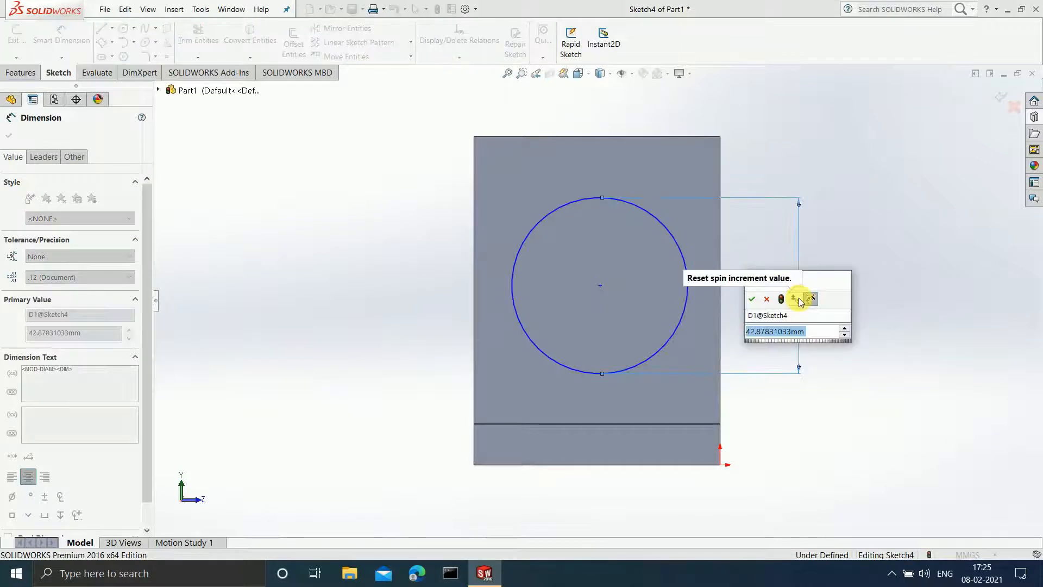
type("50")
key("Return")
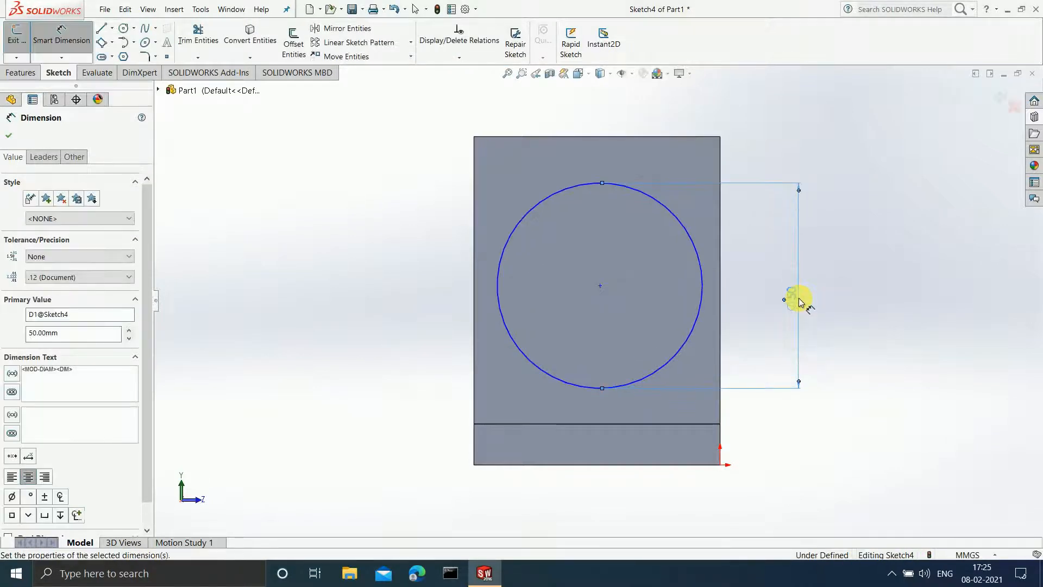
left_click(990, 94)
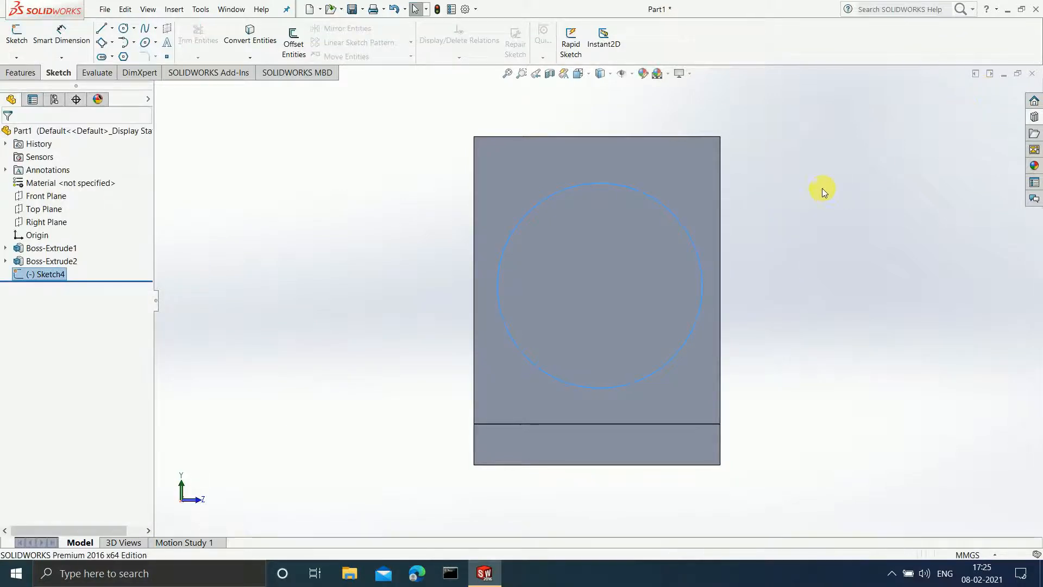
- Examine the circle sketch from several angles relative to the base's narrow end face and the upright plate
middle_click_drag(840, 179, 764, 228)
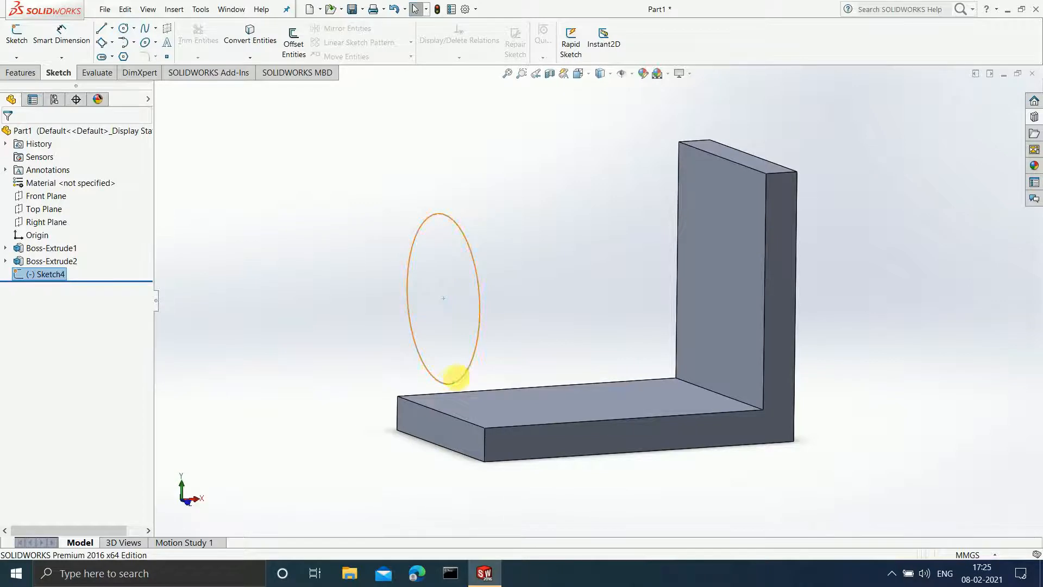
left_click(440, 433)
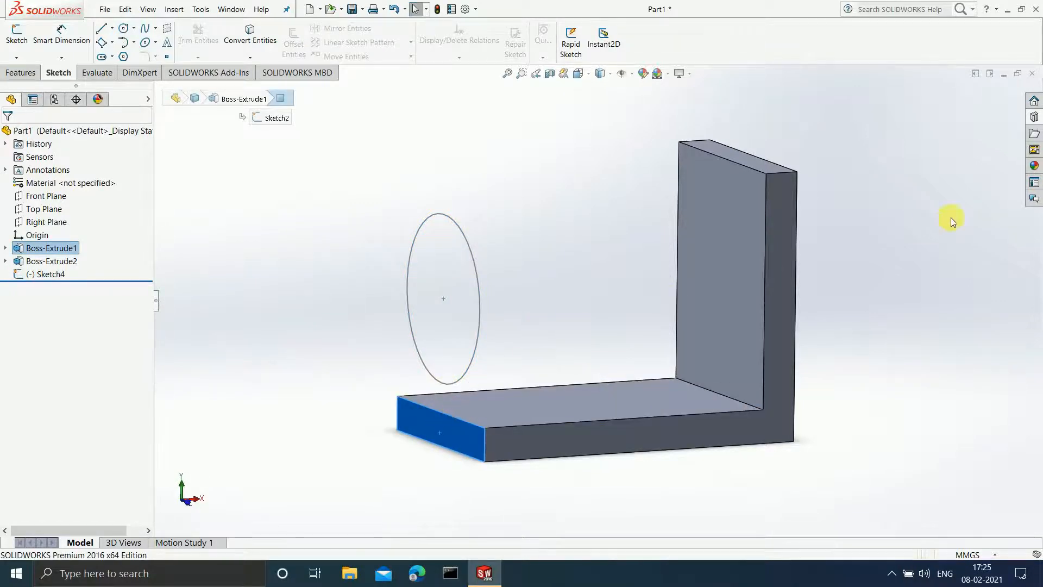
mouse_move(937, 246)
middle_mouse_down()
mouse_move(869, 221)
mouse_move(983, 250)
mouse_move(926, 282)
mouse_move(878, 356)
mouse_move(904, 412)
mouse_move(973, 368)
mouse_move(908, 275)
middle_mouse_up()
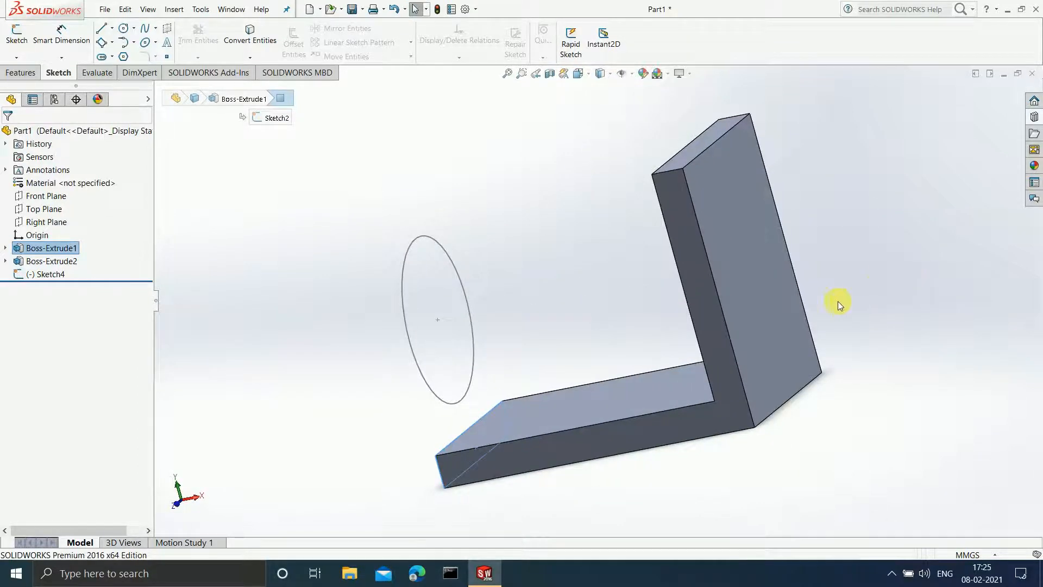
scroll(835, 301, "down", 1)
scroll(812, 319, "up", 1)
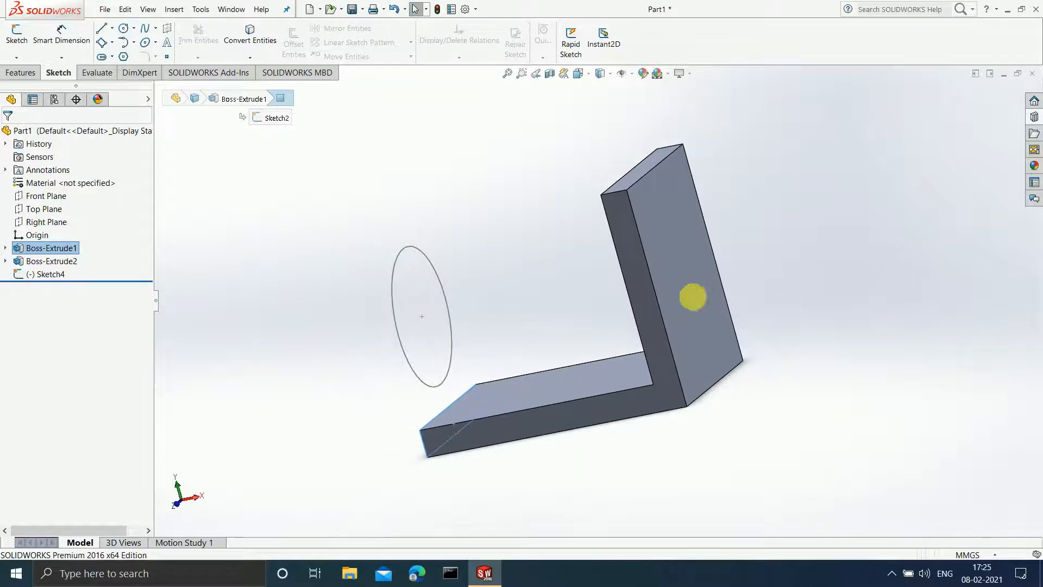
scroll(494, 319, "down", 1)
scroll(535, 345, "up", 1)
mouse_move(535, 346)
middle_mouse_down()
mouse_move(577, 342)
mouse_move(618, 315)
middle_mouse_up()
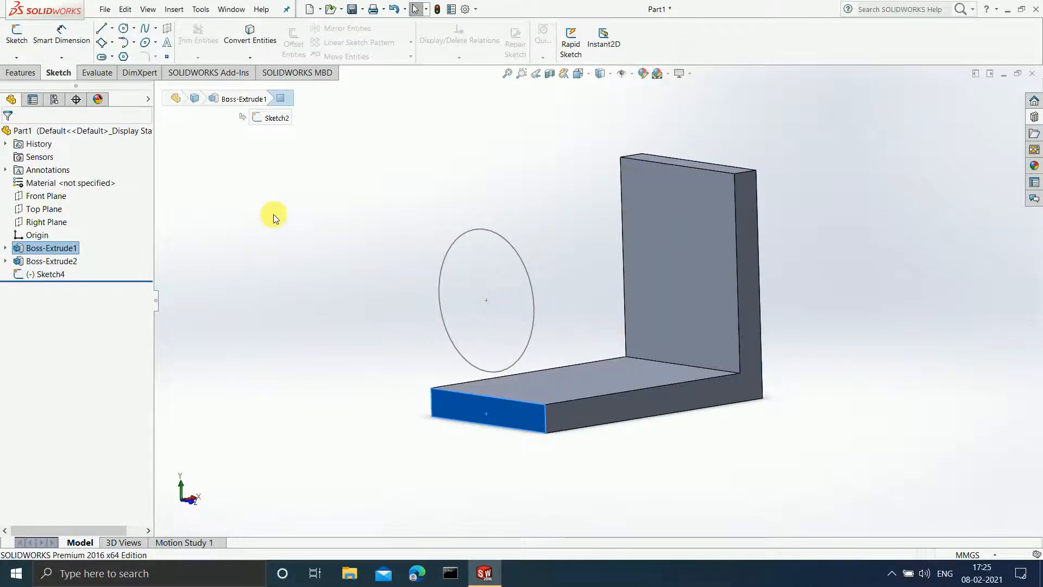
middle_click_drag(518, 177, 523, 414)
scroll(496, 369, "down", 3)
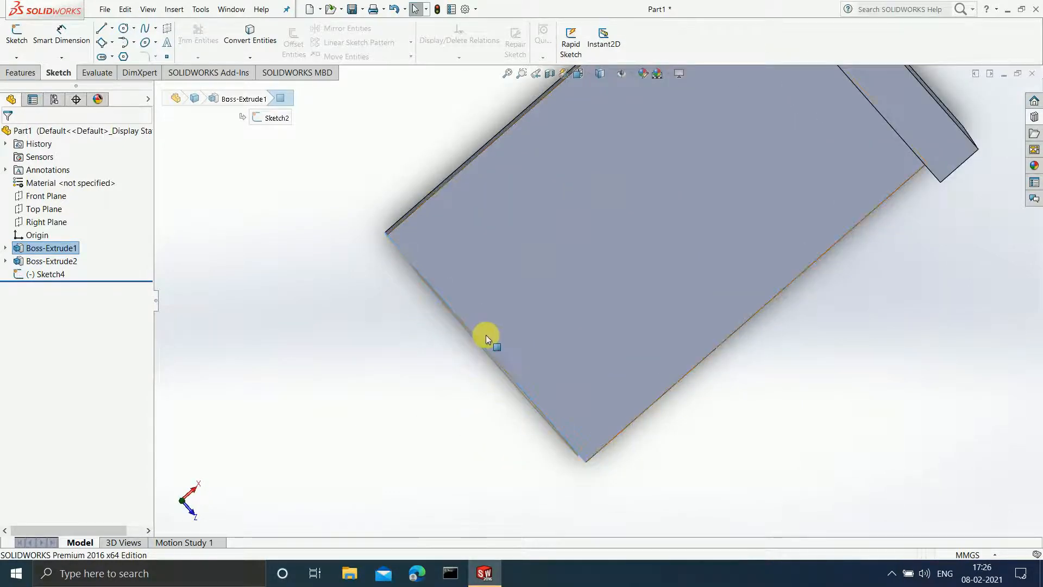
scroll(666, 289, "up", 3)
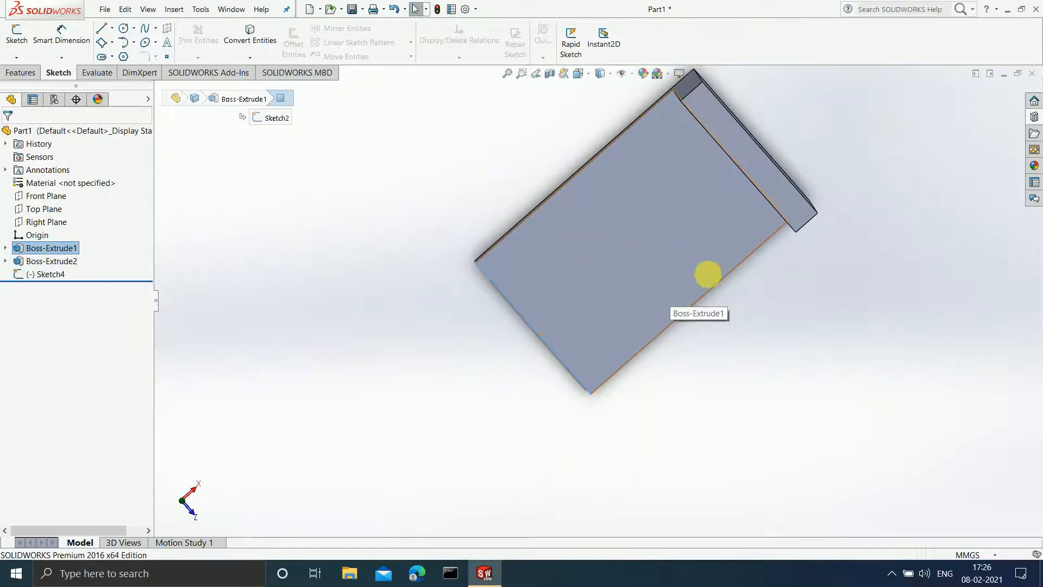
mouse_move(705, 272)
middle_mouse_down()
mouse_move(699, 158)
mouse_move(600, 70)
mouse_move(637, 131)
middle_mouse_up()
scroll(582, 203, "down", 2)
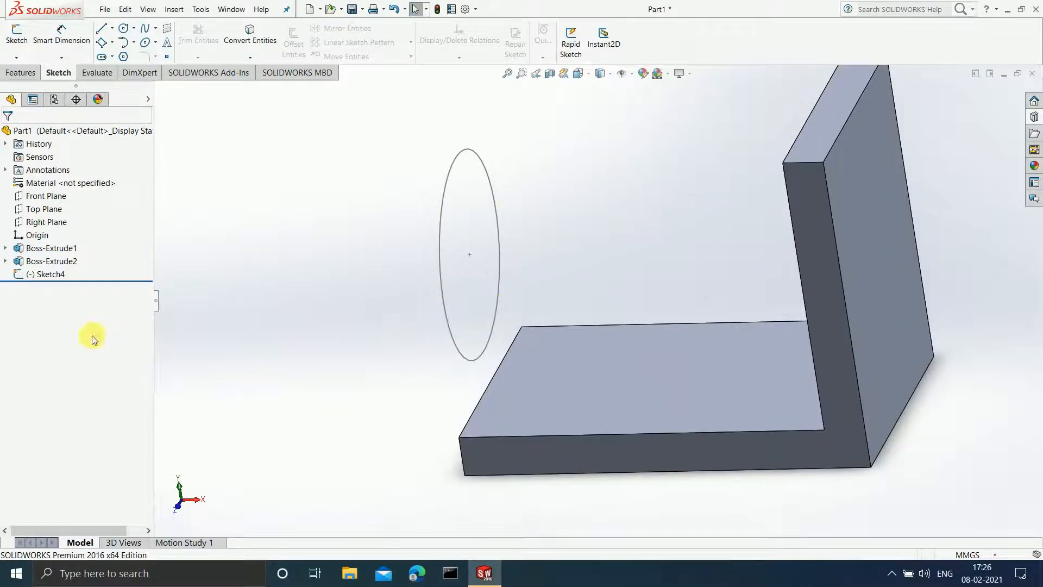
- Start a Blind boss extrusion of the 50 mm circle from its sketch plane with a depth of 10 mm
left_click(54, 276)
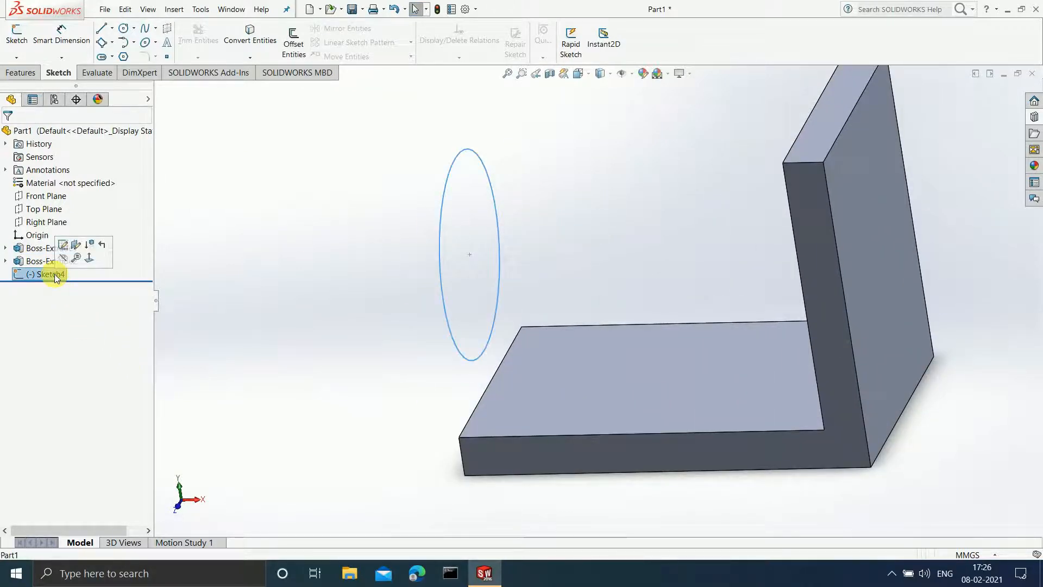
left_click(21, 73)
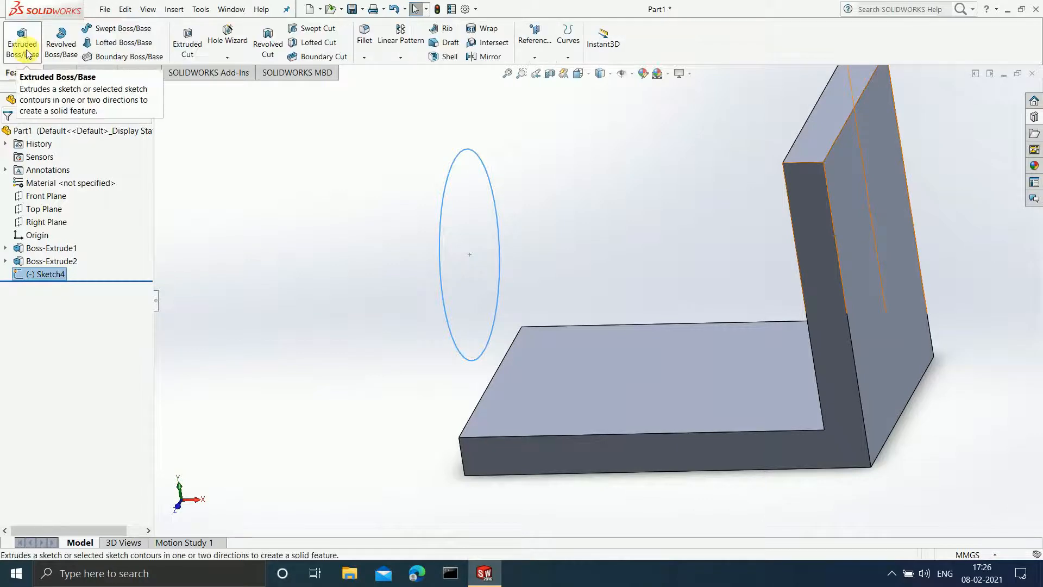
left_click(32, 54)
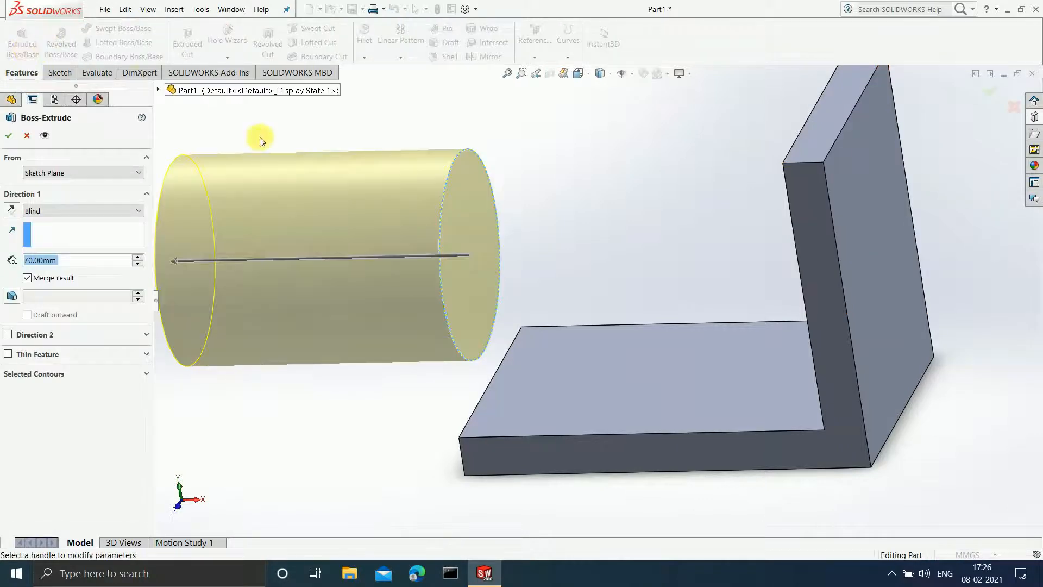
scroll(602, 310, "up", 3)
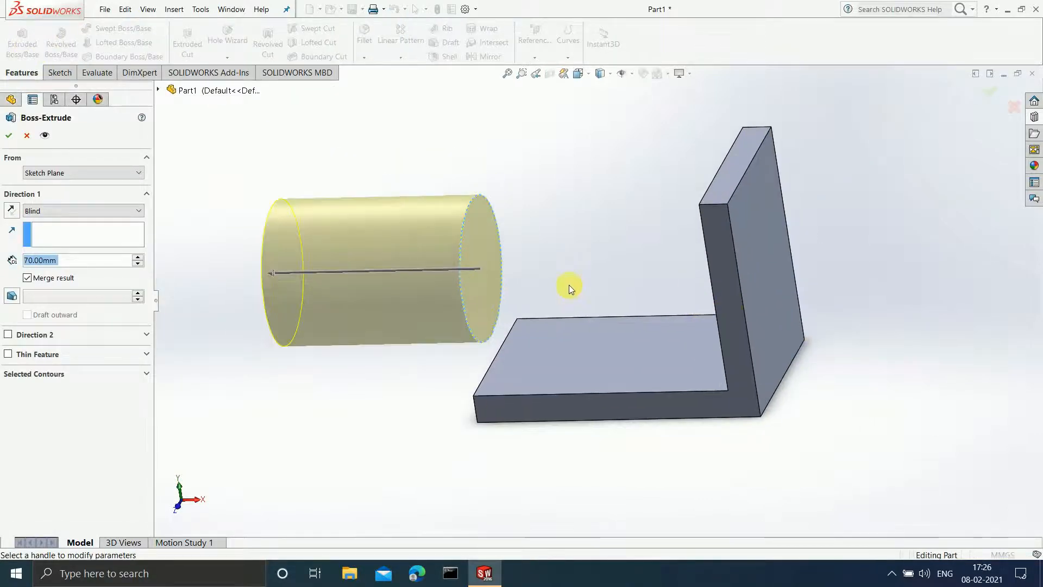
middle_click_drag(568, 284, 595, 315)
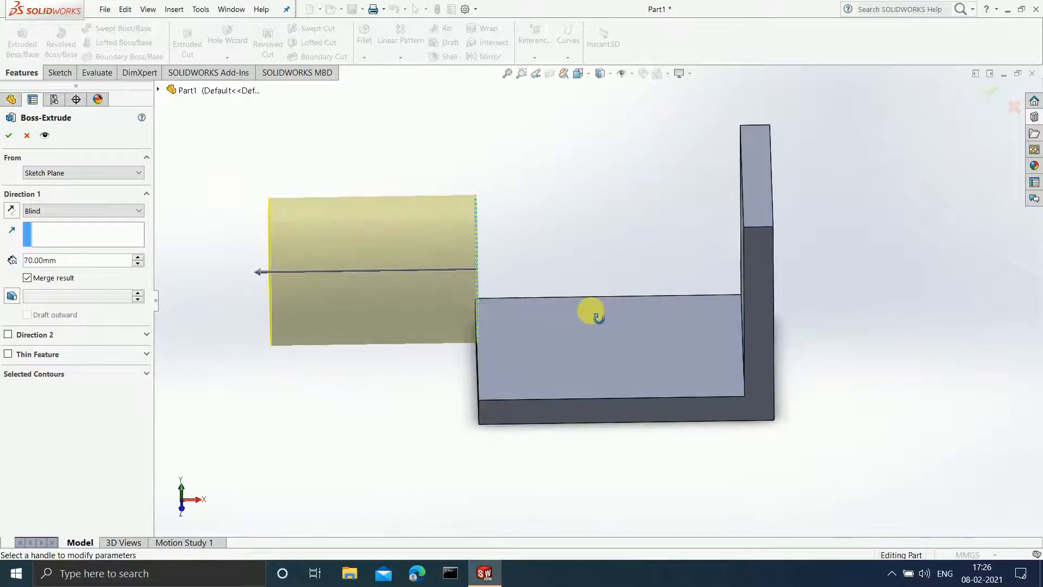
left_click(70, 267)
left_click(69, 266)
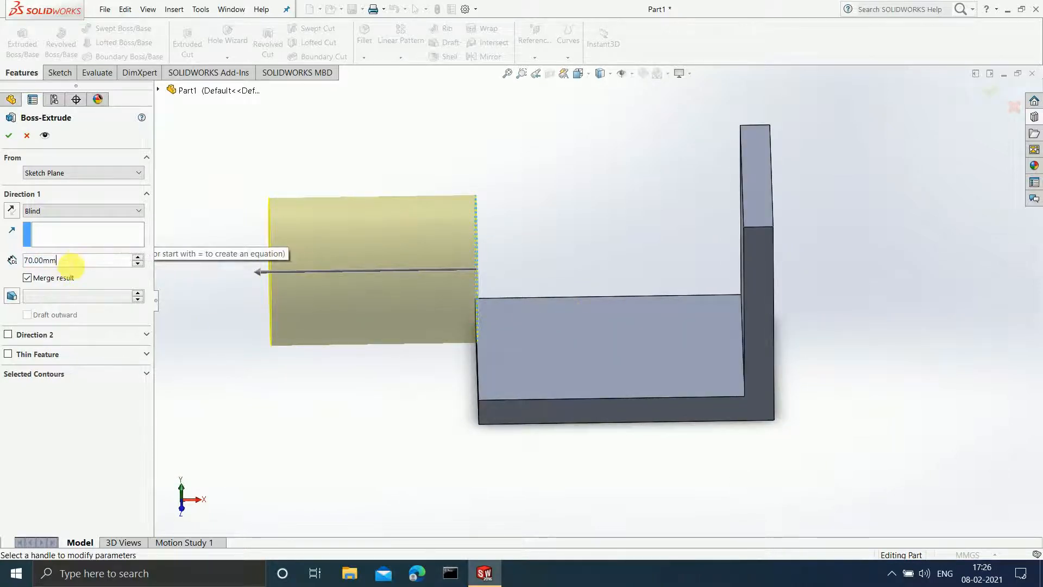
double_click(70, 265)
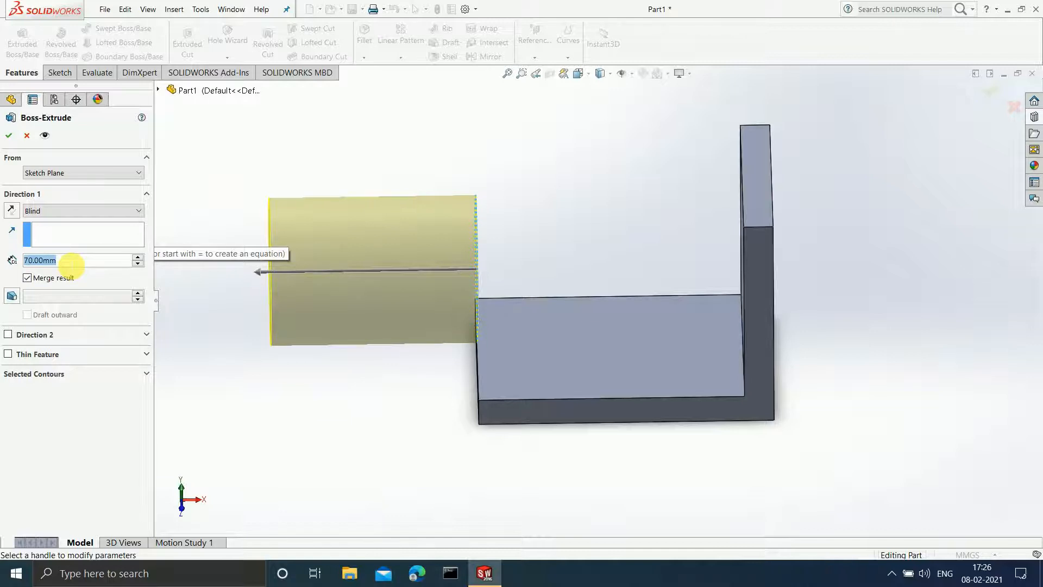
type("10")
key("Return")
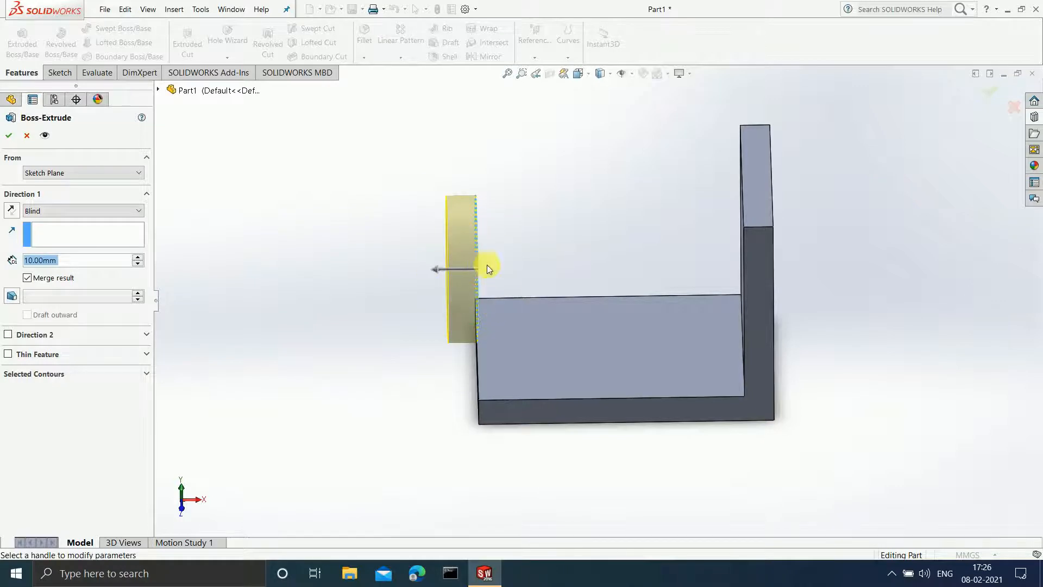
scroll(536, 280, "down", 3)
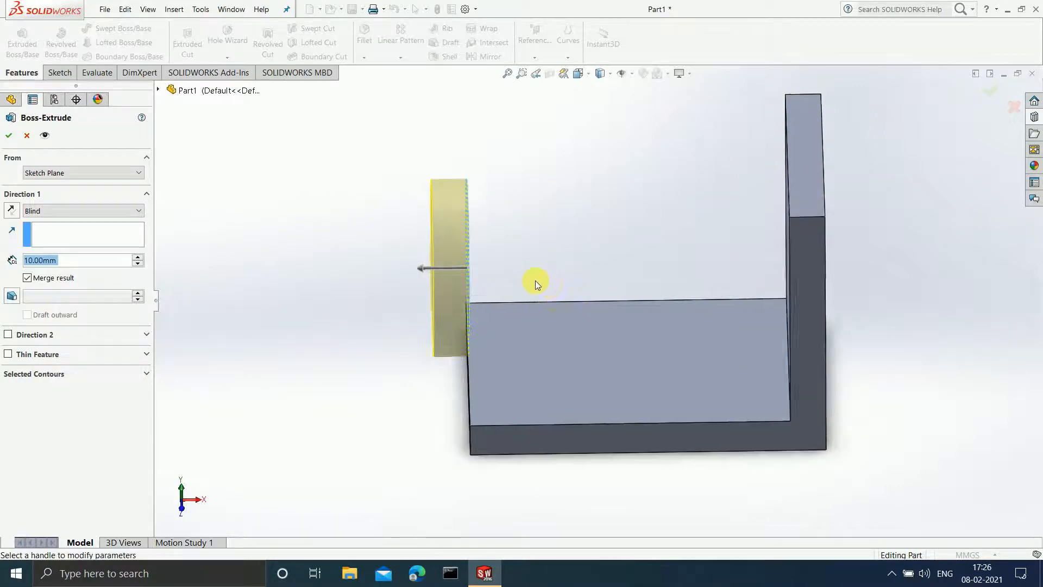
scroll(536, 280, "up", 2)
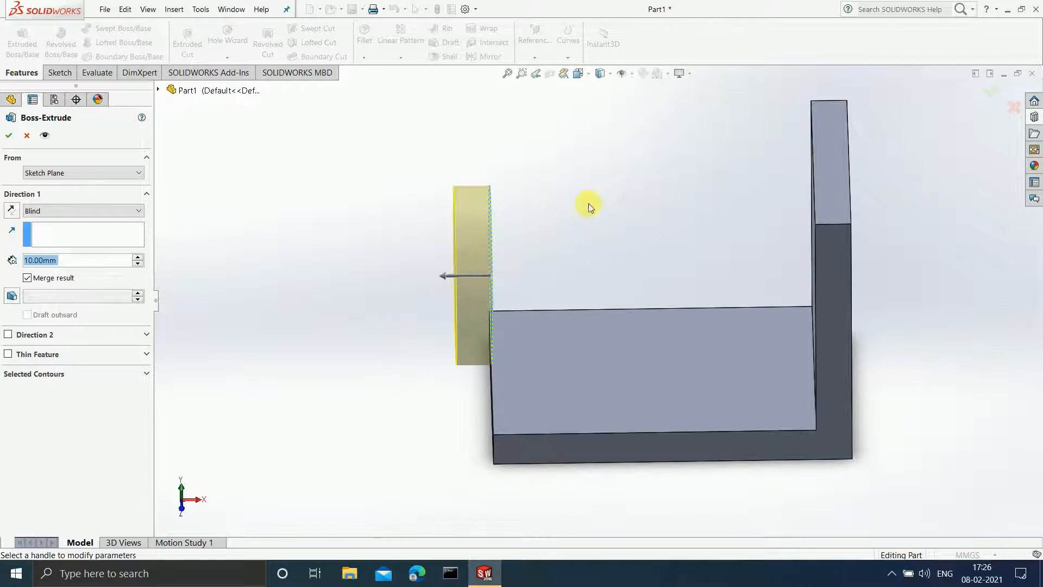
- Reverse the extrusion direction so the disc extends toward the upright plate, and inspect the preview
left_click(10, 211)
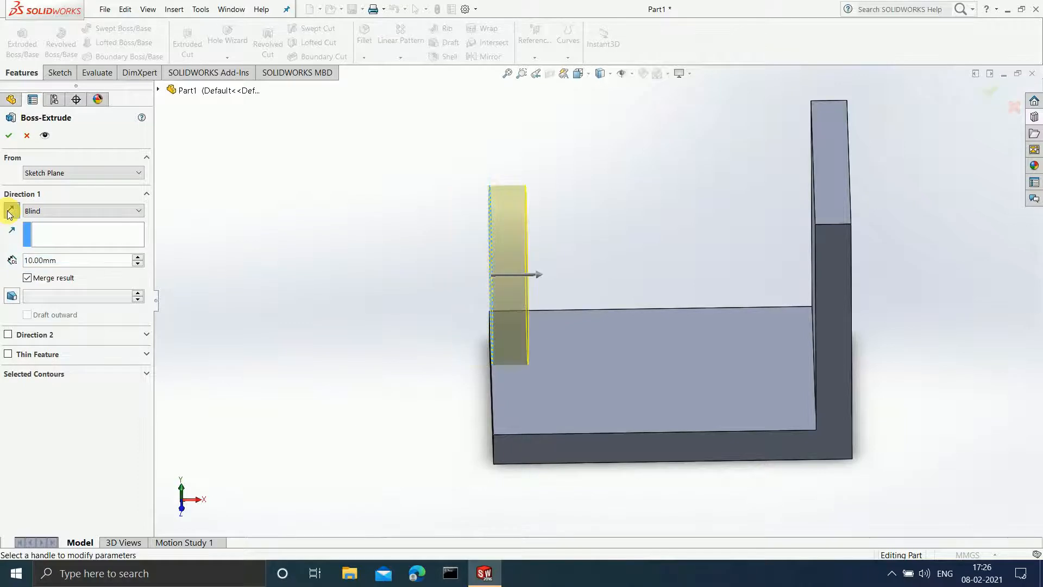
scroll(539, 225, "down", 2)
scroll(619, 312, "up", 2)
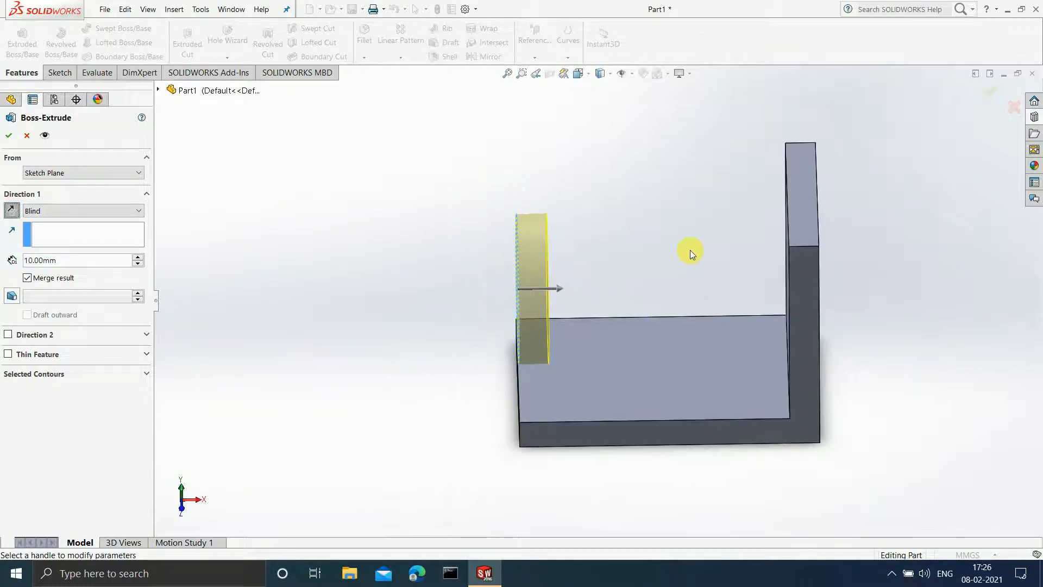
scroll(690, 253, "down", 2)
scroll(690, 255, "up", 3)
middle_click_drag(690, 253, 722, 209)
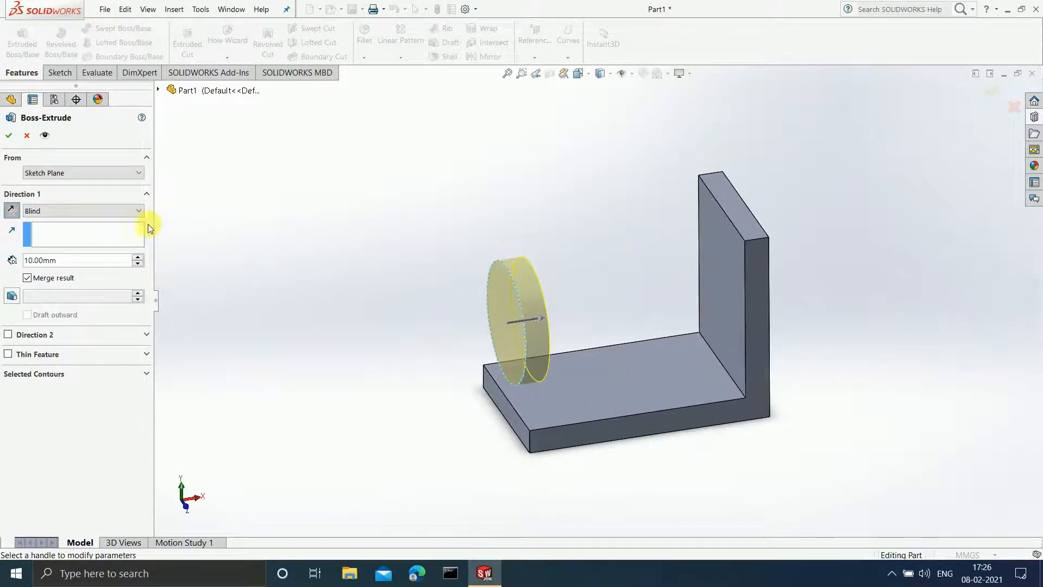
- Set the extrusion's start condition to Surface/Face/Plane, choose the upright plate's inner face, and inspect the preview
left_click(117, 173)
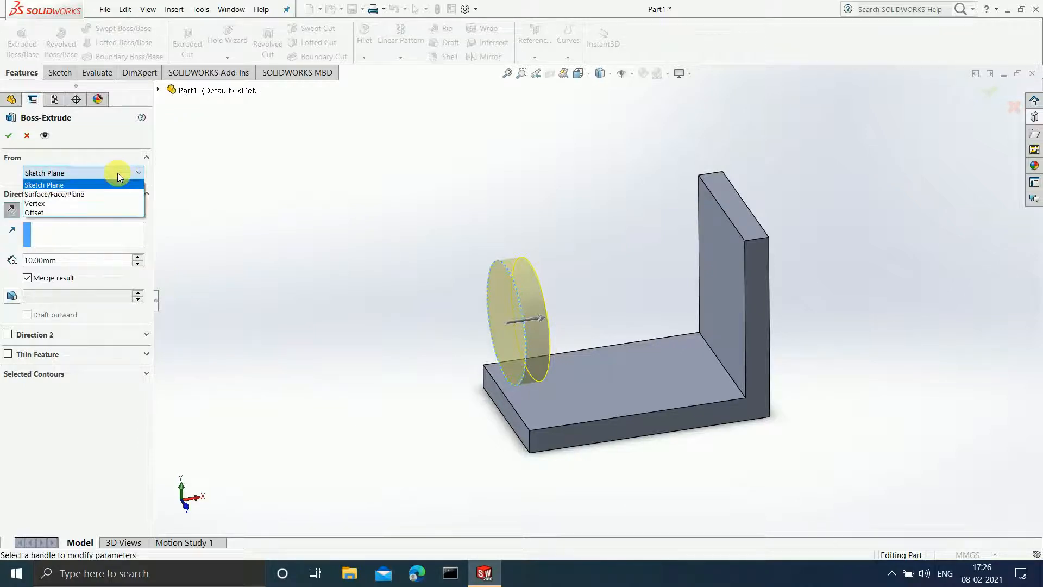
left_click(92, 193)
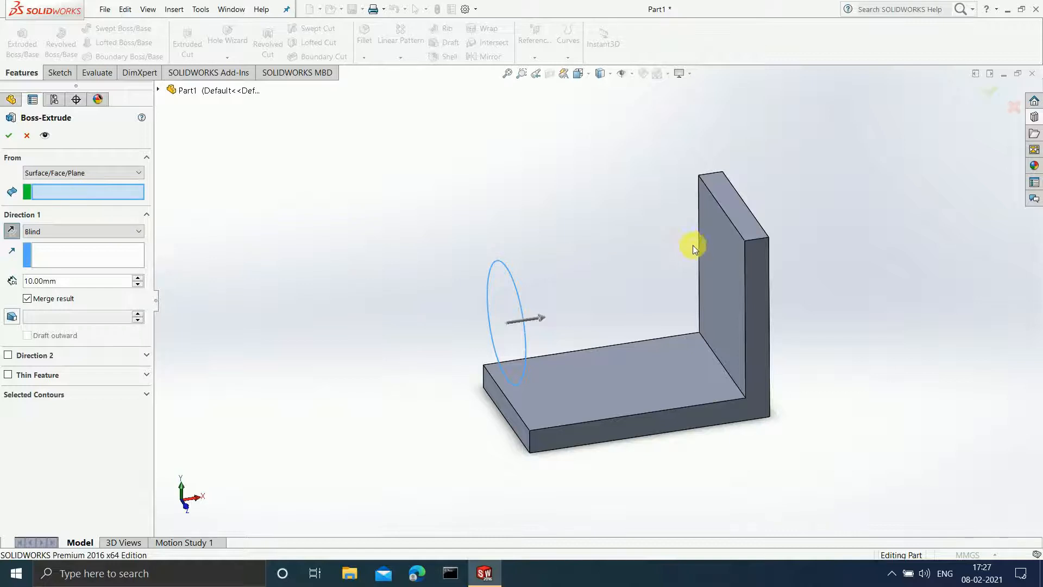
left_click(706, 258)
scroll(755, 232, "down", 2)
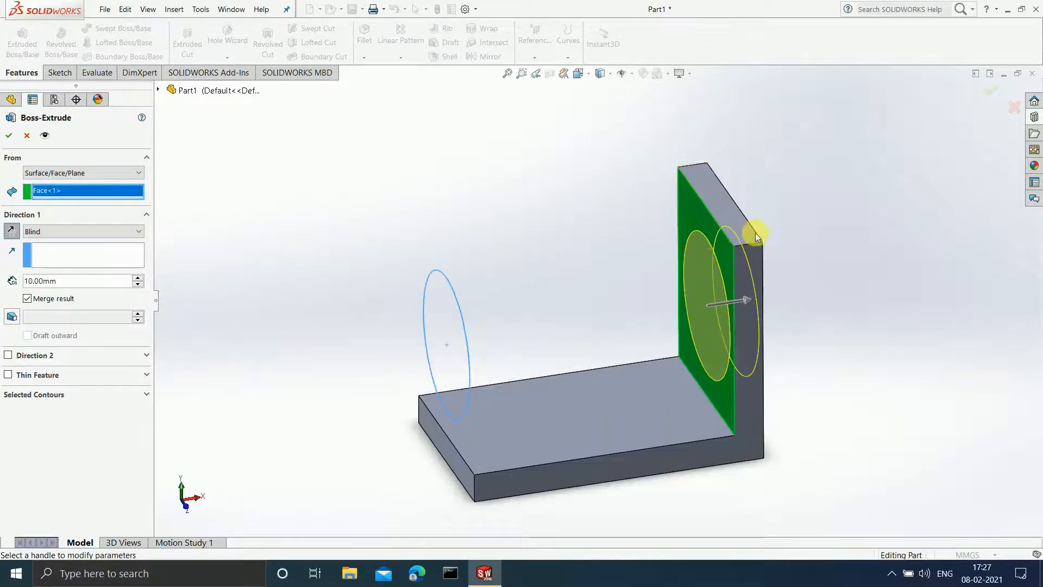
scroll(755, 232, "down", 2)
scroll(738, 244, "up", 2)
middle_click_drag(731, 237, 734, 259)
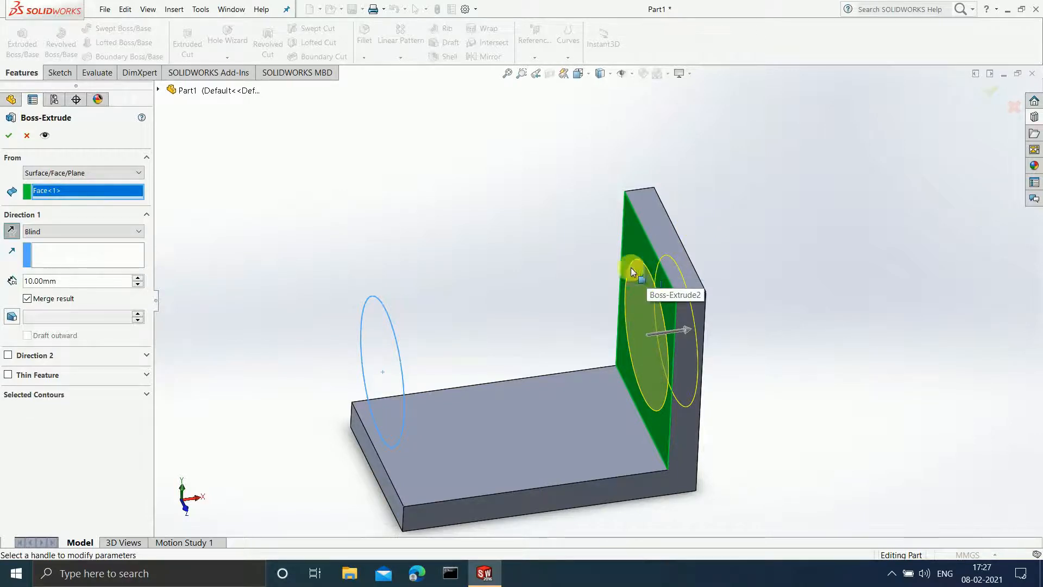
- Return the extrusion's start condition to Sketch Plane and compare the preview's position with the upright plate
left_click(120, 173)
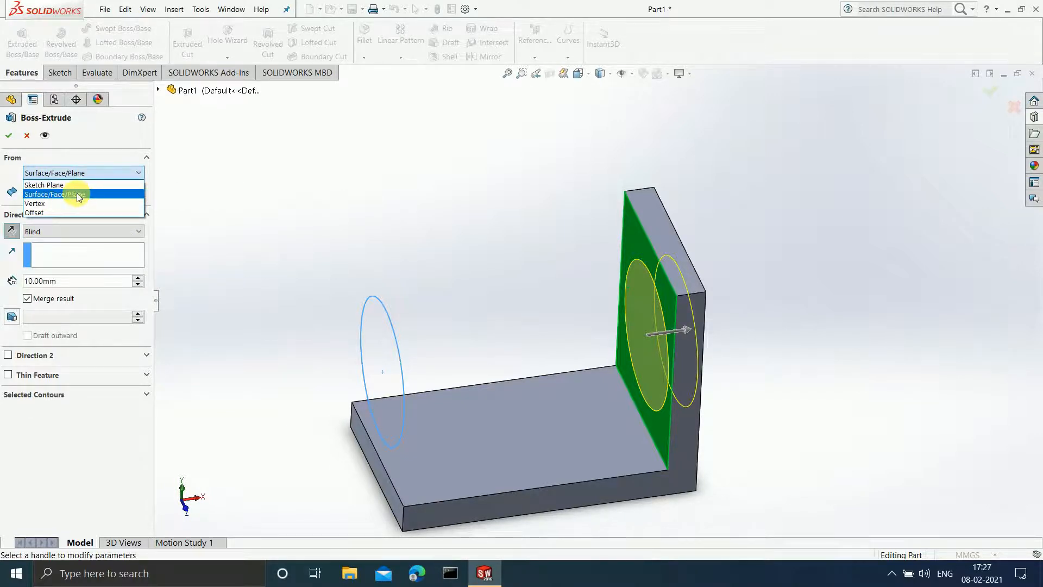
left_click(116, 168)
left_click(115, 168)
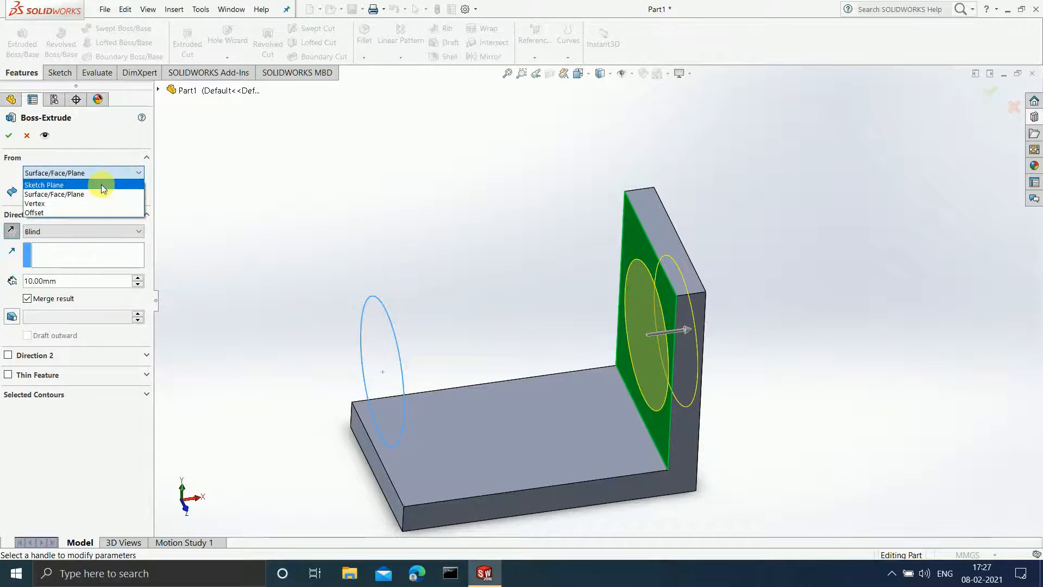
left_click(101, 184)
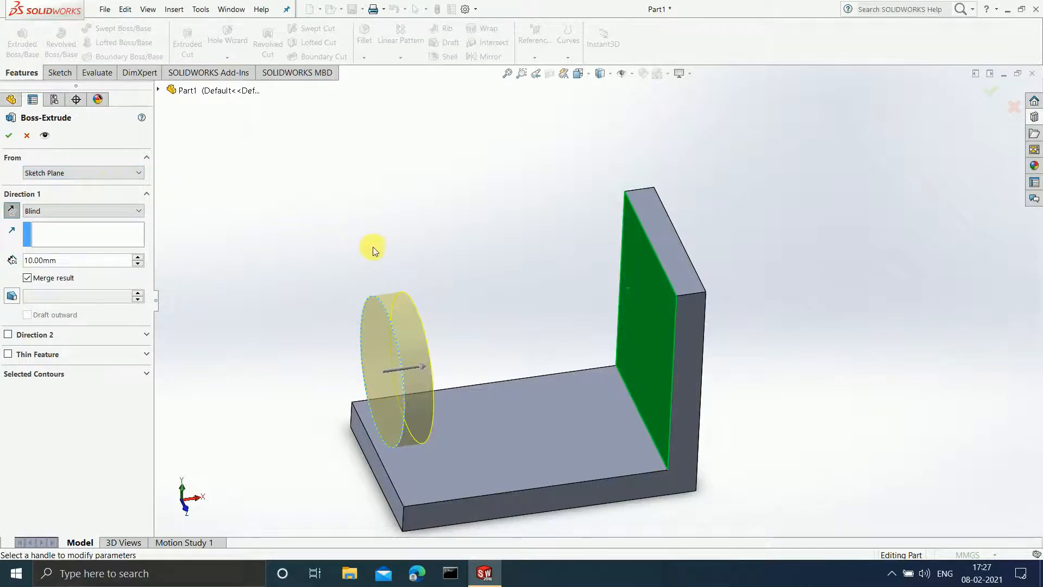
scroll(448, 295, "up", 2)
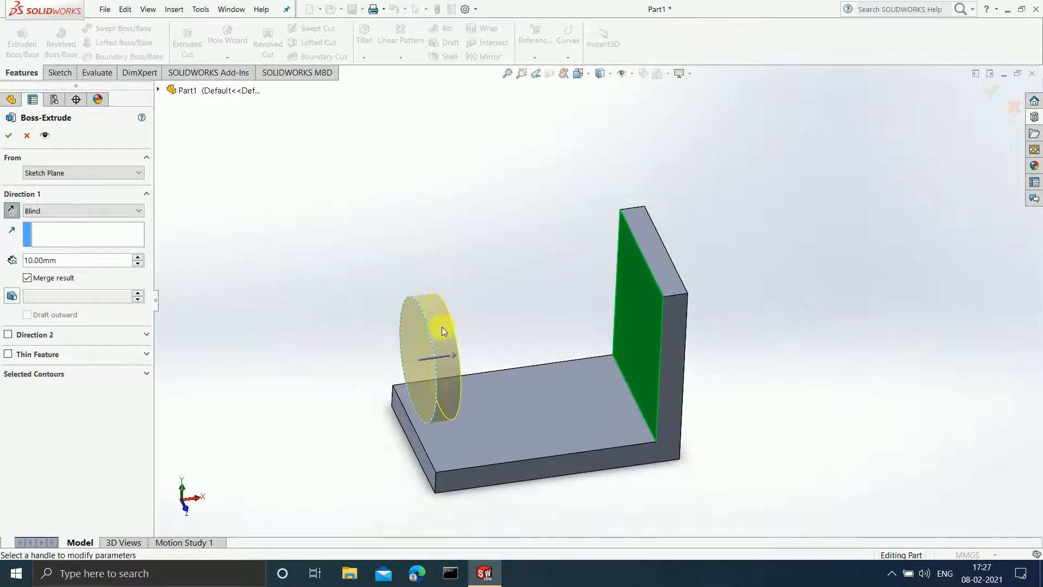
scroll(442, 327, "down", 2)
scroll(615, 390, "up", 1)
scroll(611, 387, "down", 2)
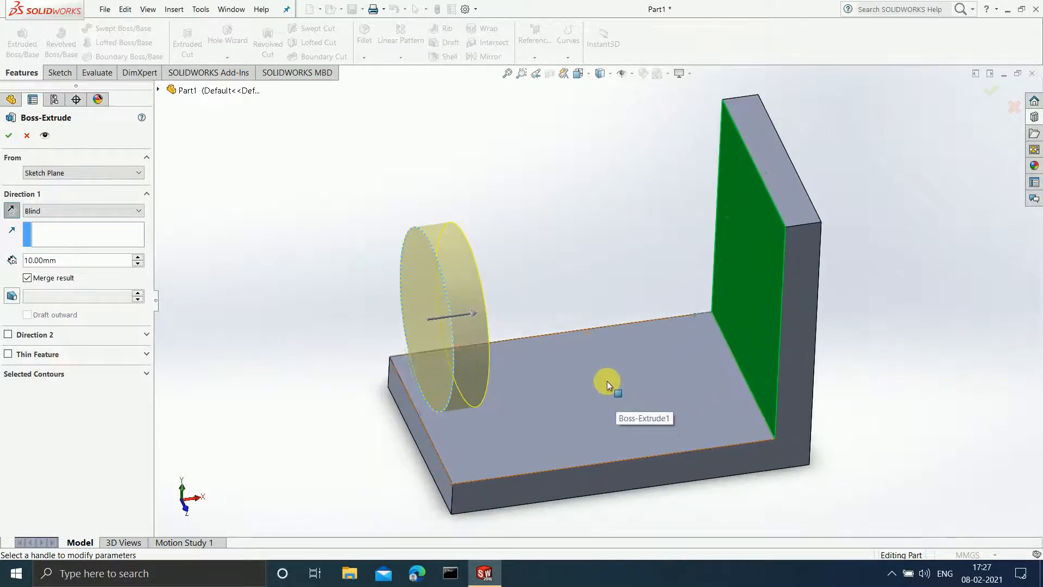
- Set the extrusion's start condition to Vertex, pick an outer top corner of the upright plate, and inspect the preview
left_click(135, 175)
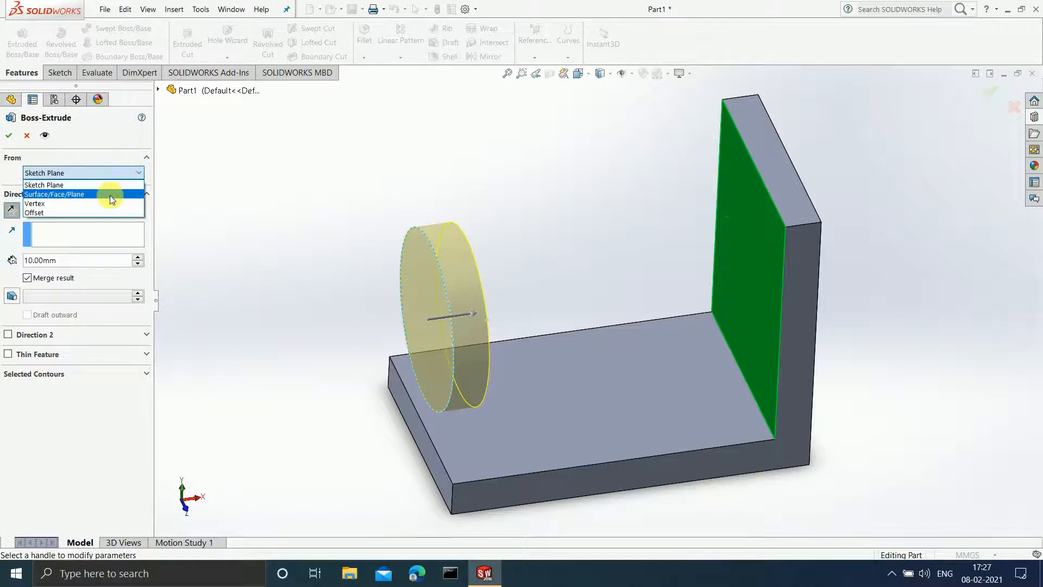
left_click(107, 204)
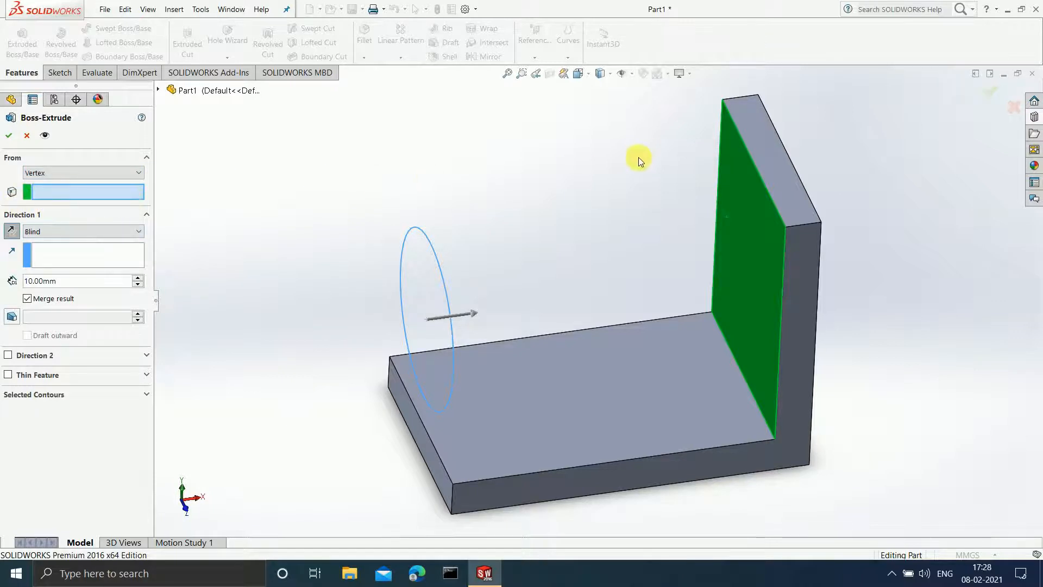
middle_click_drag(637, 158, 616, 220)
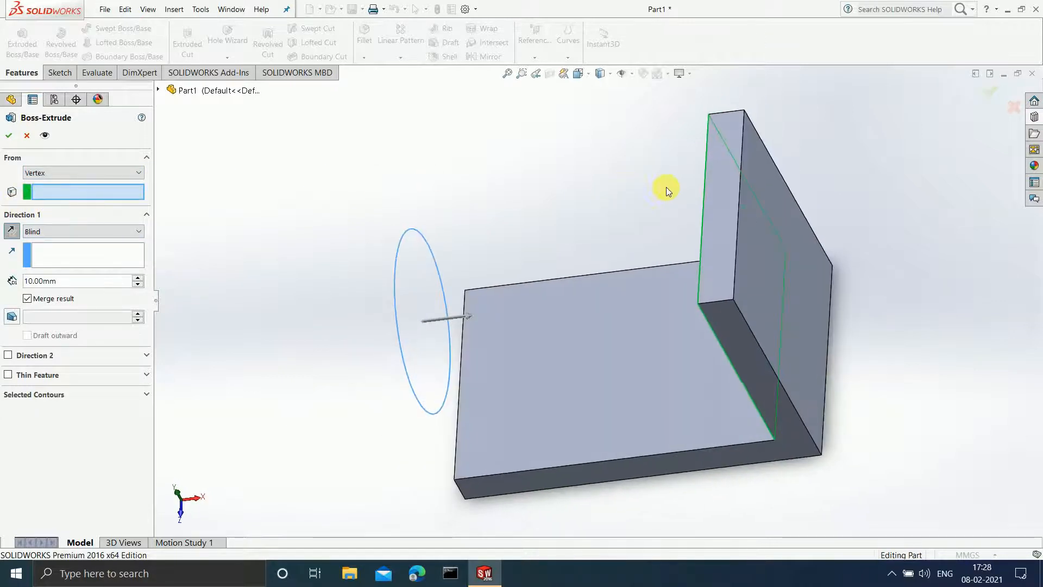
left_click(744, 113)
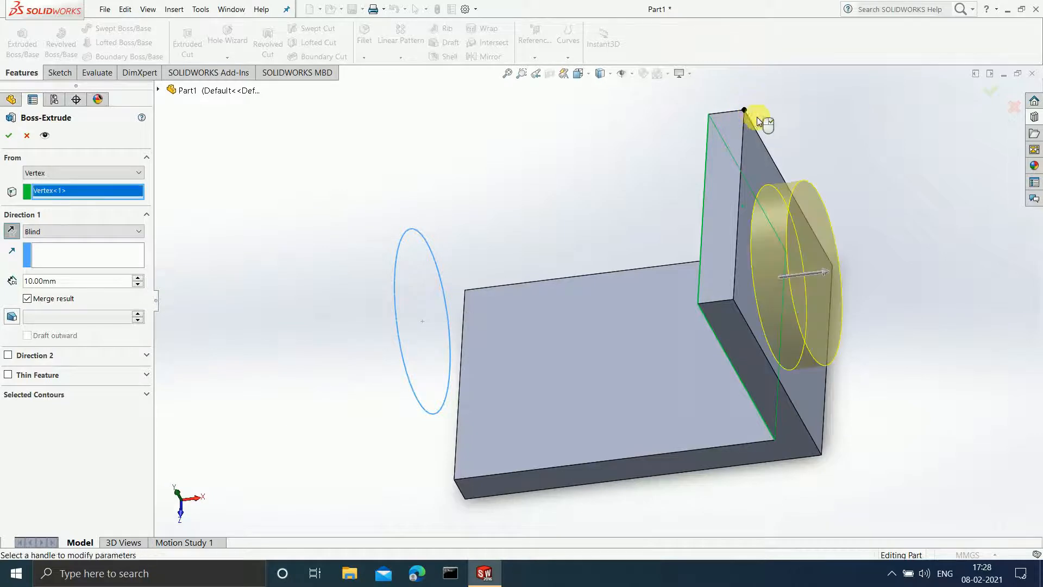
scroll(742, 284, "up", 4)
scroll(712, 284, "down", 3)
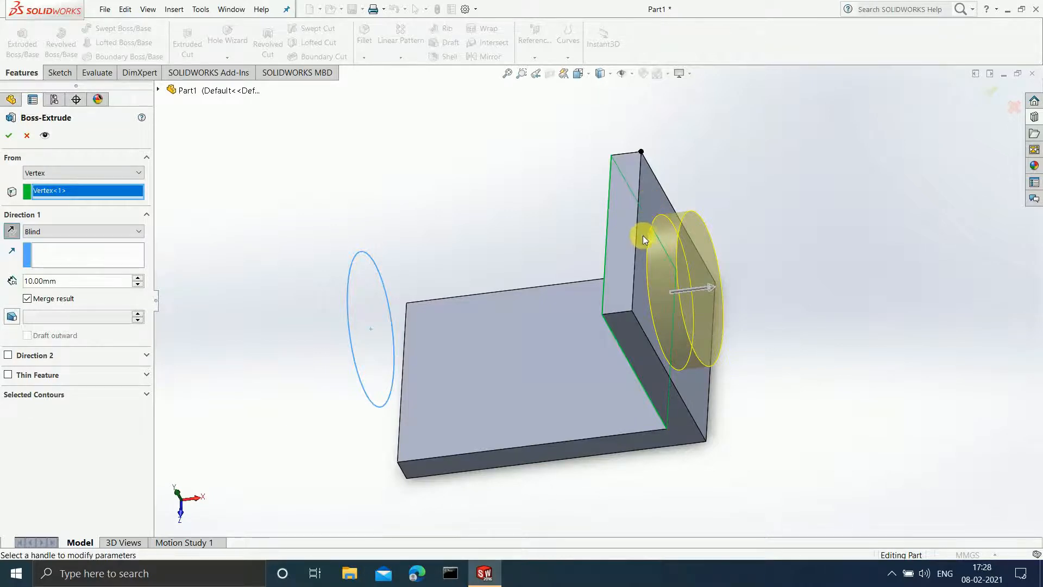
- Inspect the Vertex-start preview from the upright plate's outer side, and set the extrusion's start condition back to Sketch Plane
scroll(672, 279, "down", 3)
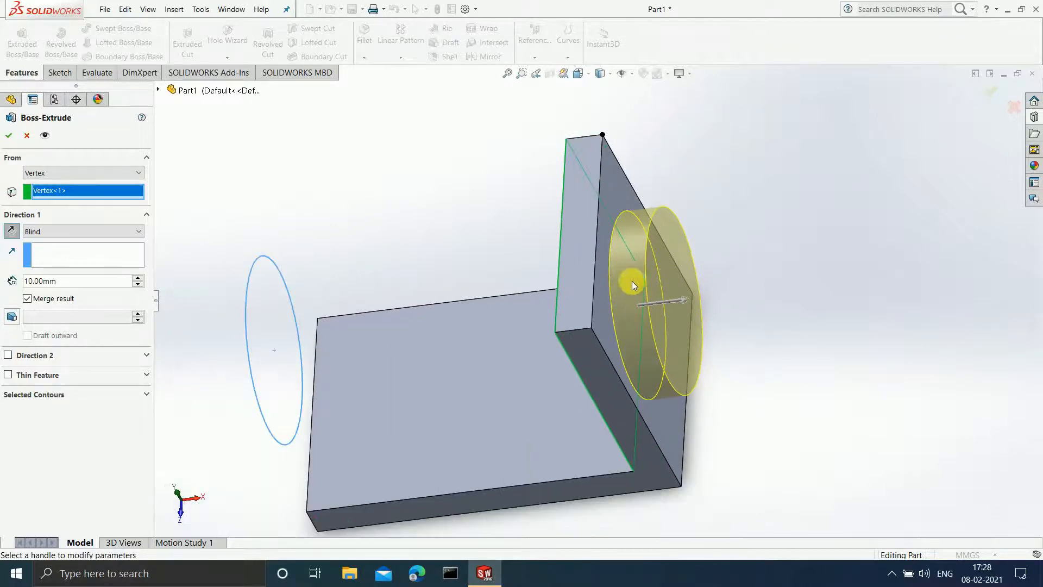
scroll(631, 281, "up", 3)
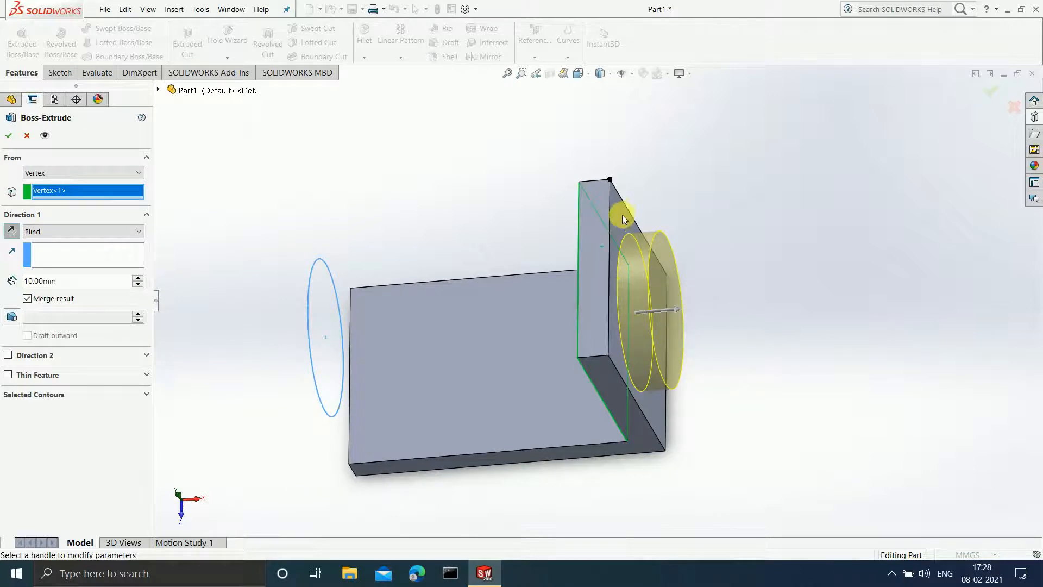
middle_click_drag(642, 361, 601, 309)
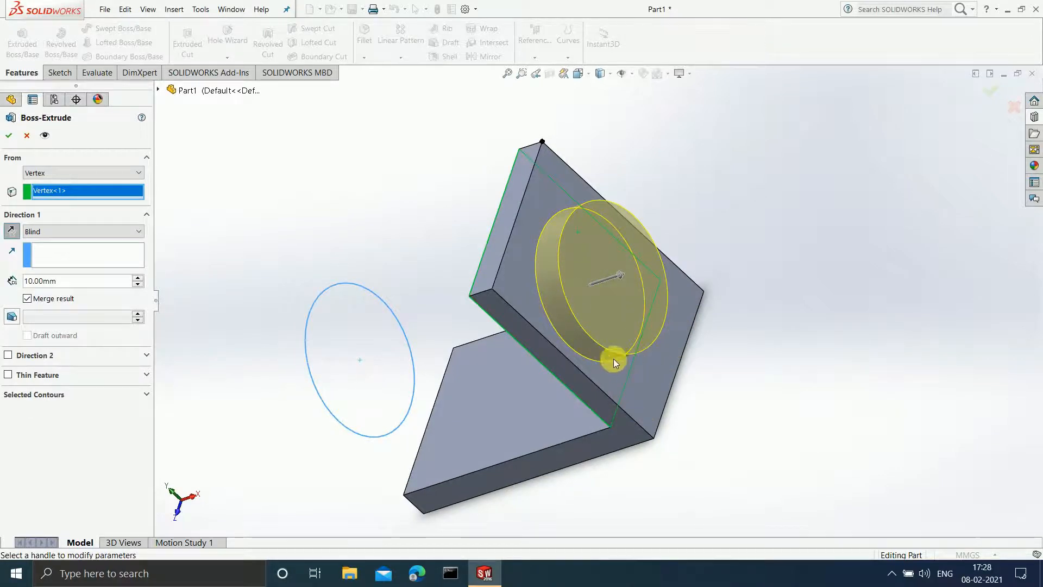
scroll(534, 308, "down", 3)
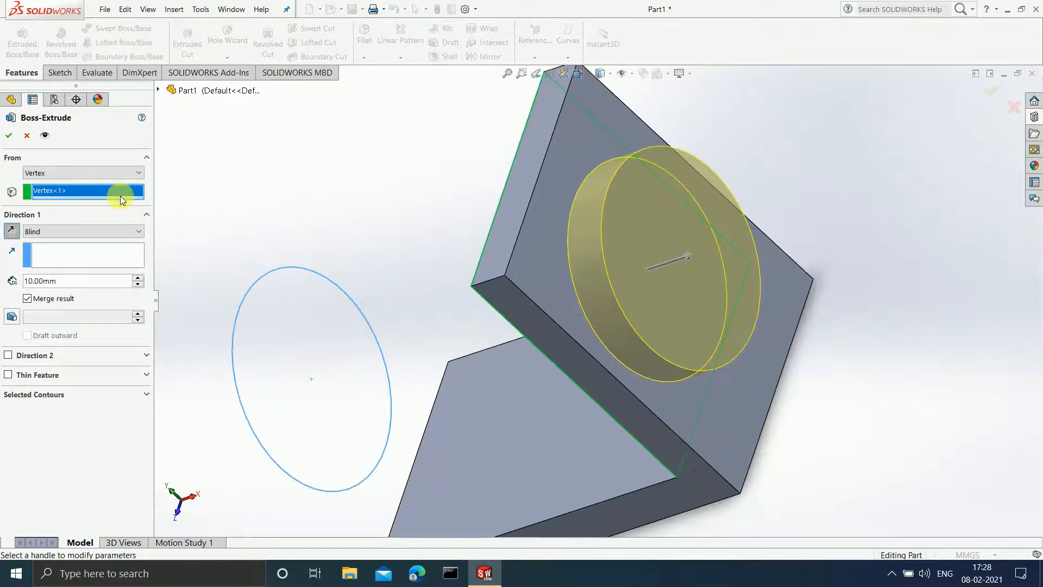
left_click(121, 173)
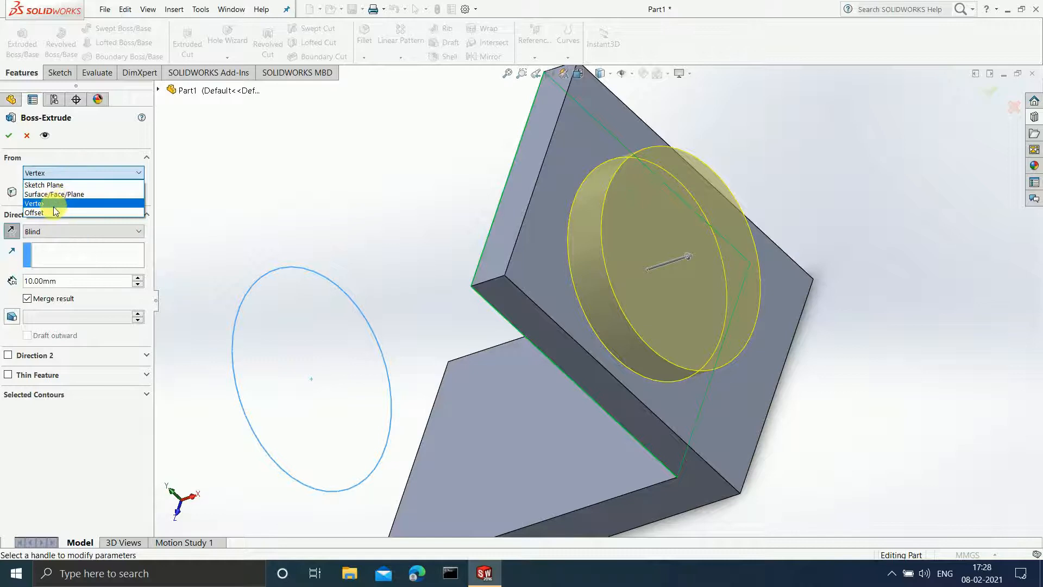
left_click(114, 186)
middle_click_drag(311, 248, 562, 242)
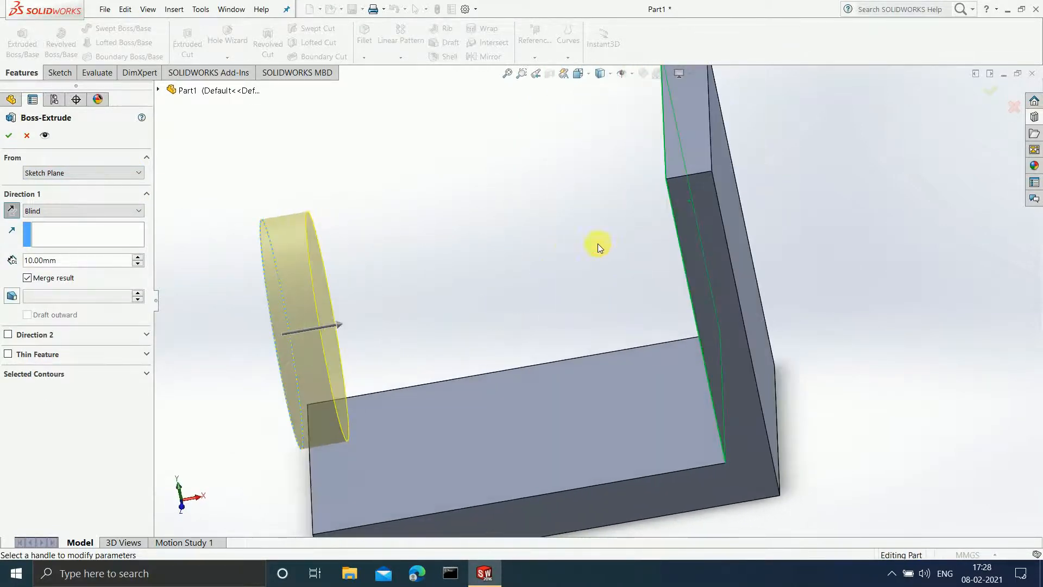
scroll(601, 300, "up", 3)
middle_click_drag(603, 298, 522, 275)
scroll(523, 275, "down", 2)
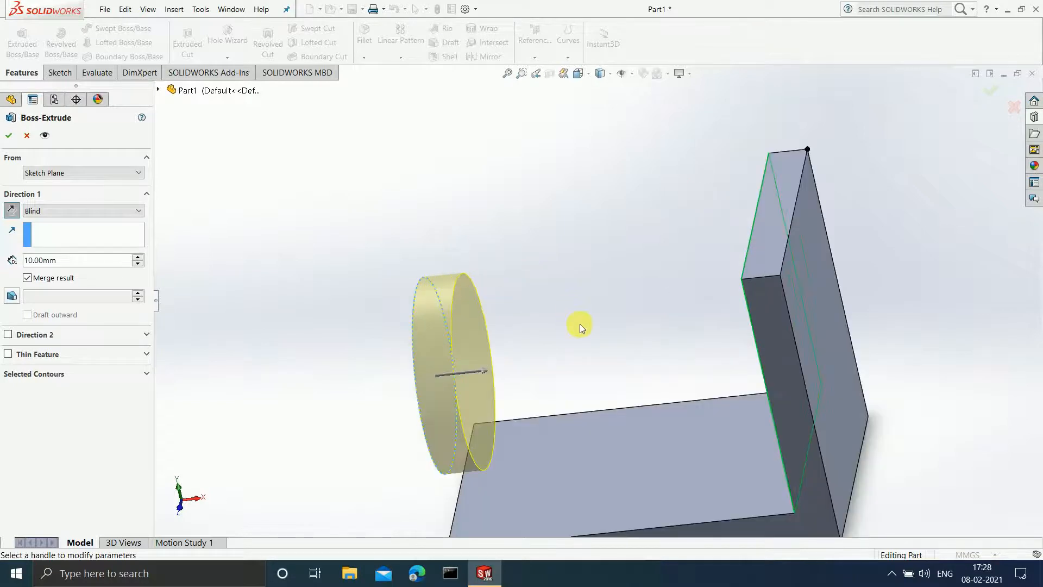
scroll(579, 325, "up", 2)
scroll(579, 325, "down", 1)
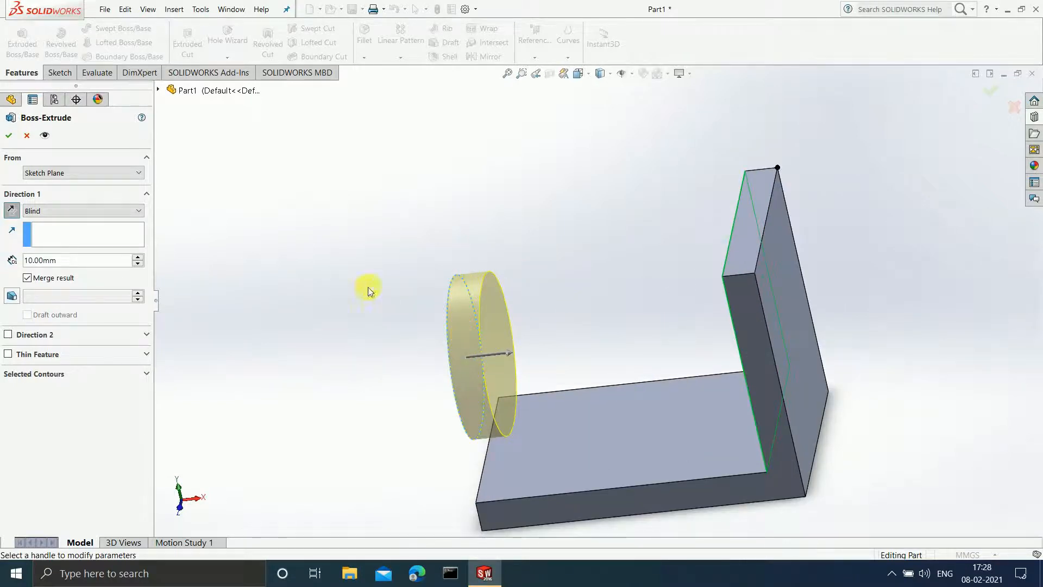
- Set the Direction 1 end condition to Through All and inspect where the cylinder preview exits the upright plate
left_click(132, 210)
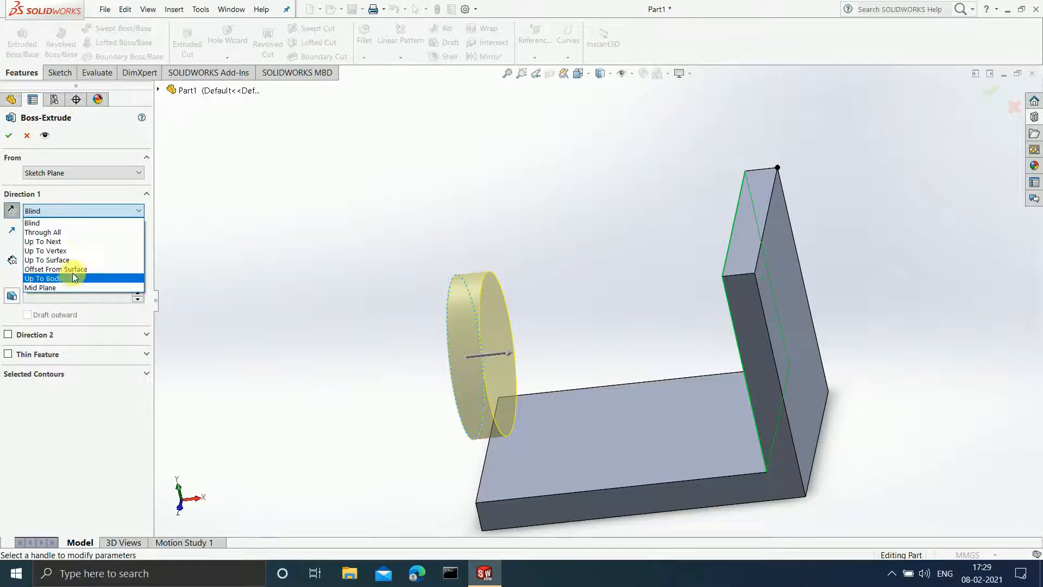
left_click(82, 233)
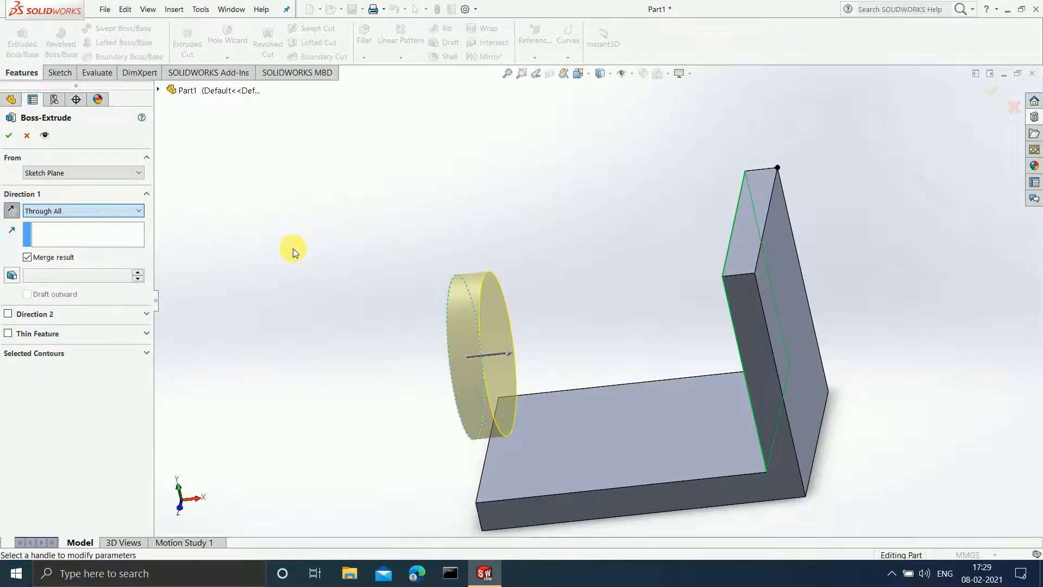
middle_click_drag(714, 310, 501, 343)
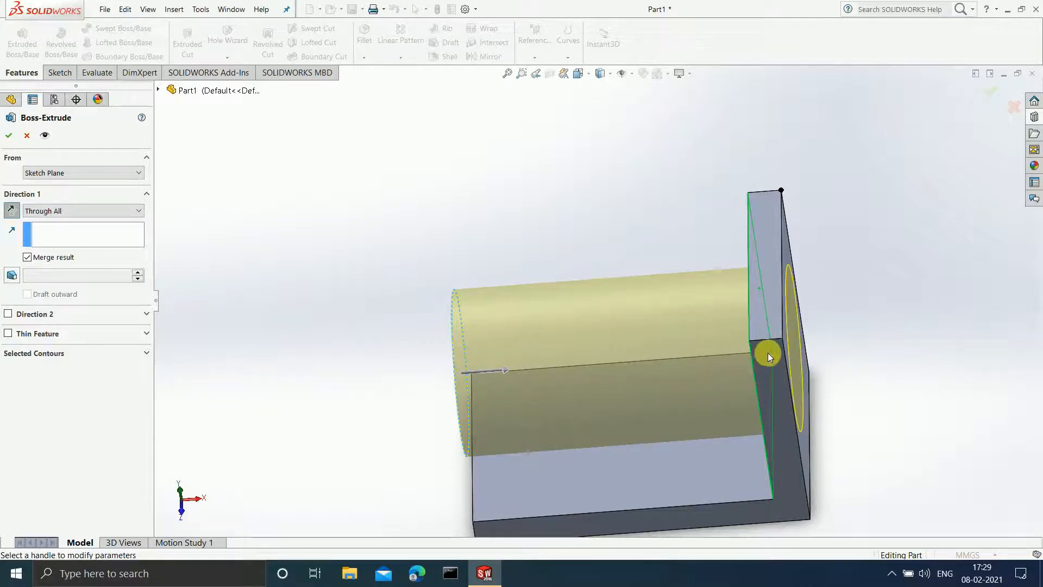
middle_click_drag(826, 369, 819, 291)
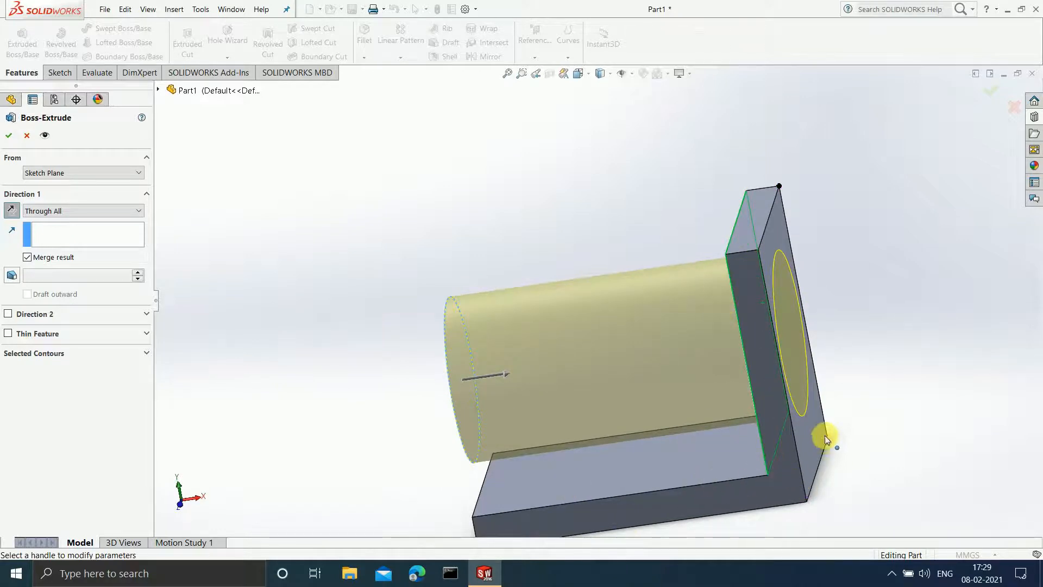
middle_click_drag(846, 458, 797, 430, "ctrl")
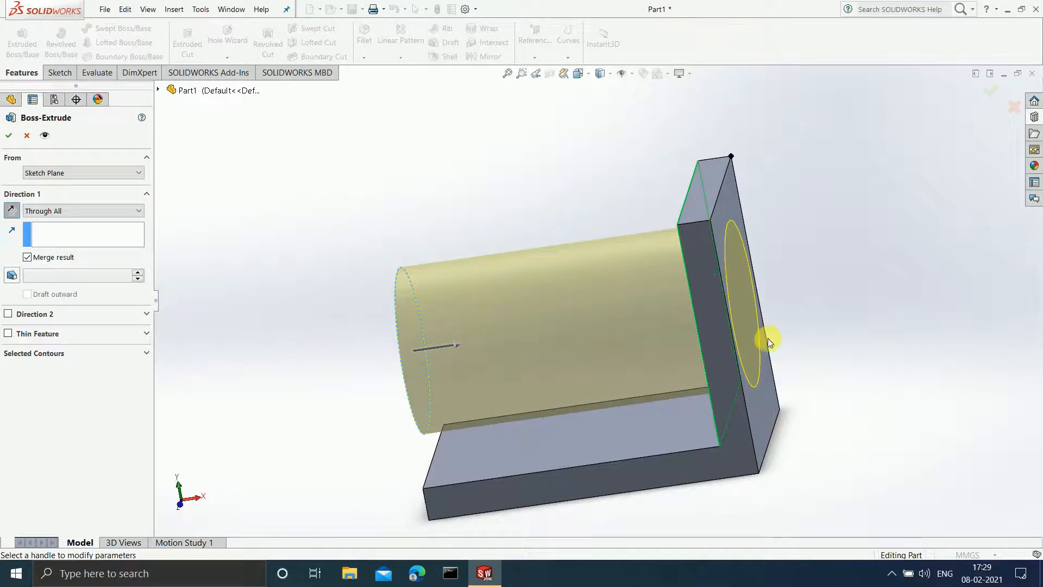
scroll(775, 356, "down", 5)
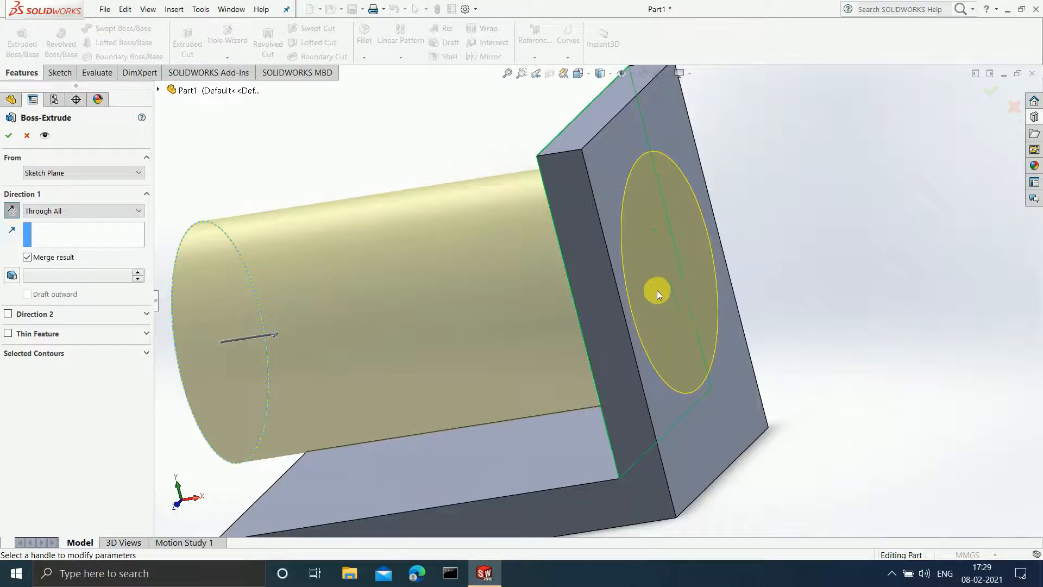
scroll(656, 290, "up", 2)
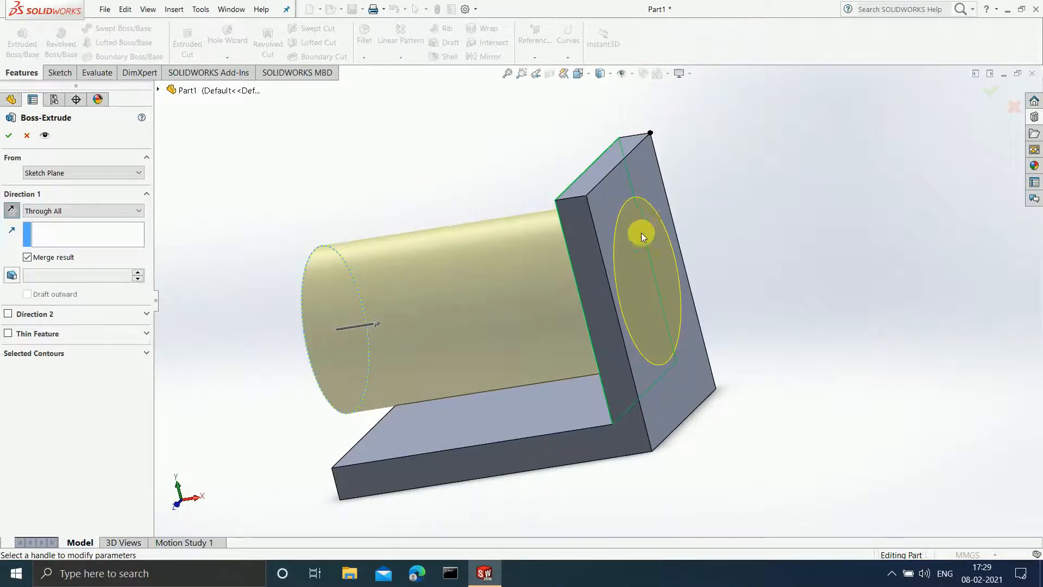
- Change the Direction 1 end condition to Up To Next and examine where the cylinder preview meets the upright plate
left_click(132, 214)
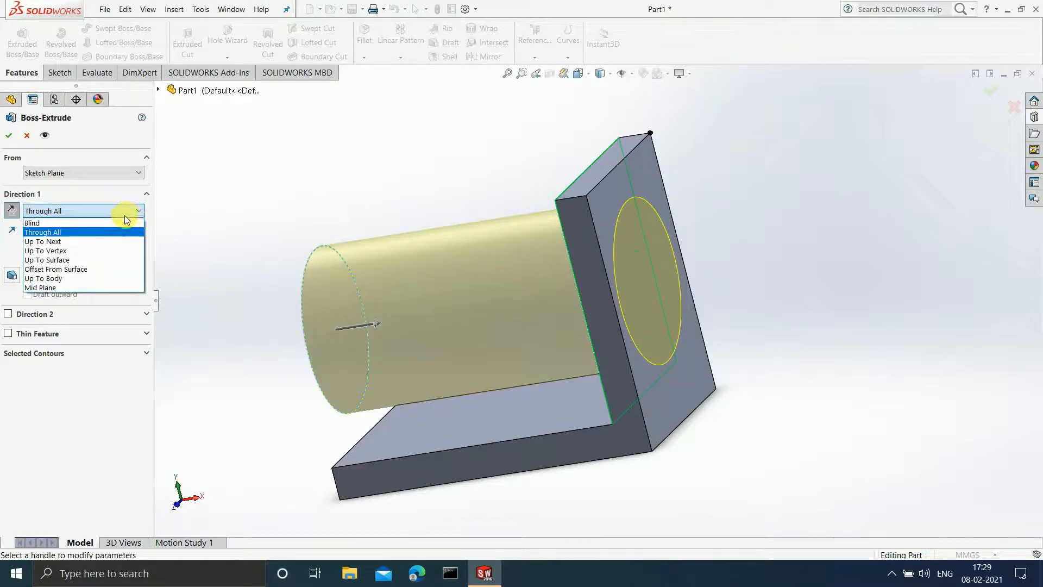
left_click(99, 237)
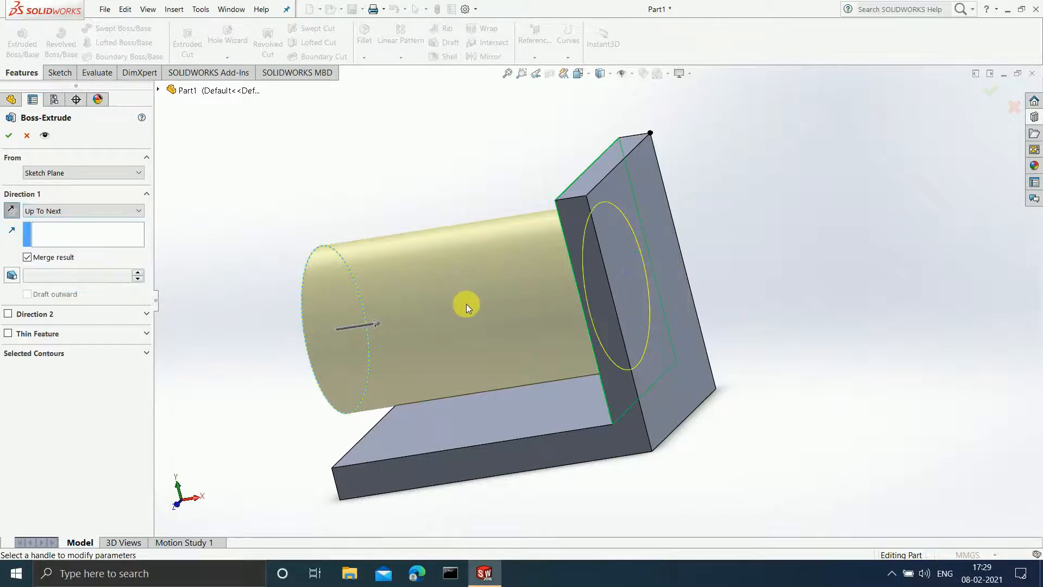
scroll(533, 254, "down", 3)
middle_click_drag(534, 254, 577, 310)
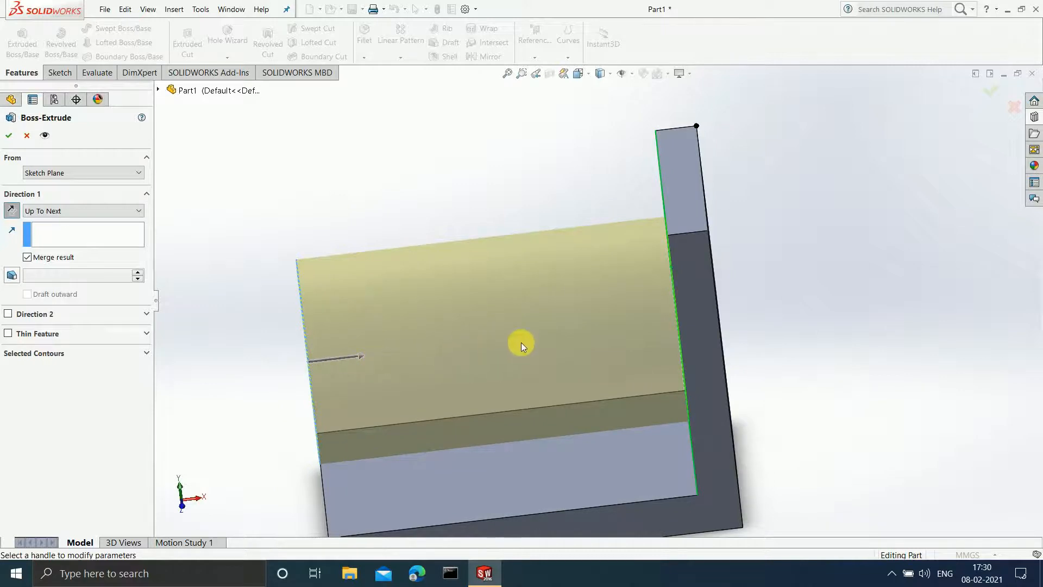
scroll(701, 256, "down", 3)
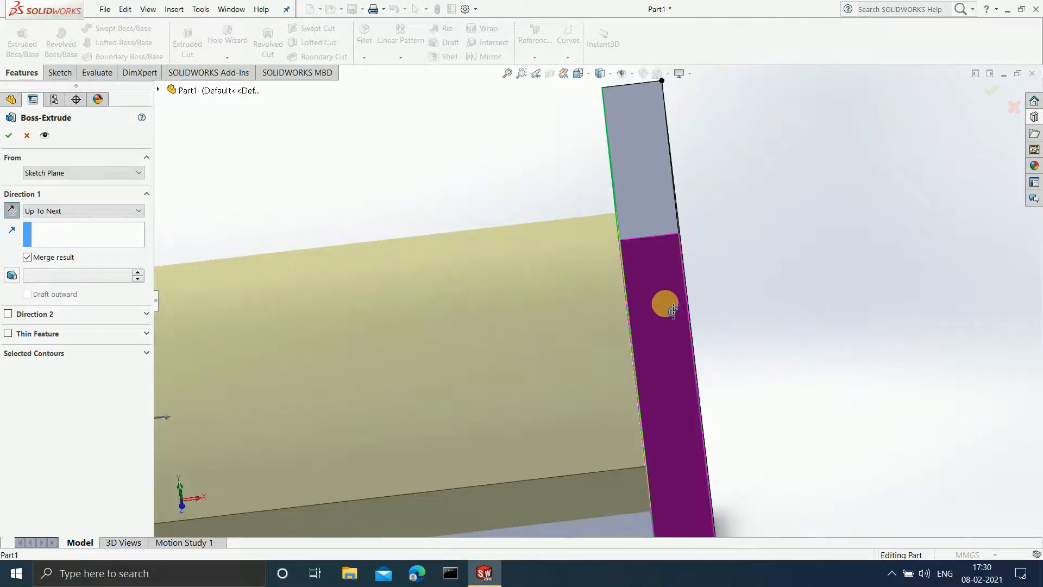
mouse_move(673, 310)
middle_mouse_down()
mouse_move(659, 342)
mouse_move(692, 284)
mouse_move(803, 180)
middle_mouse_up()
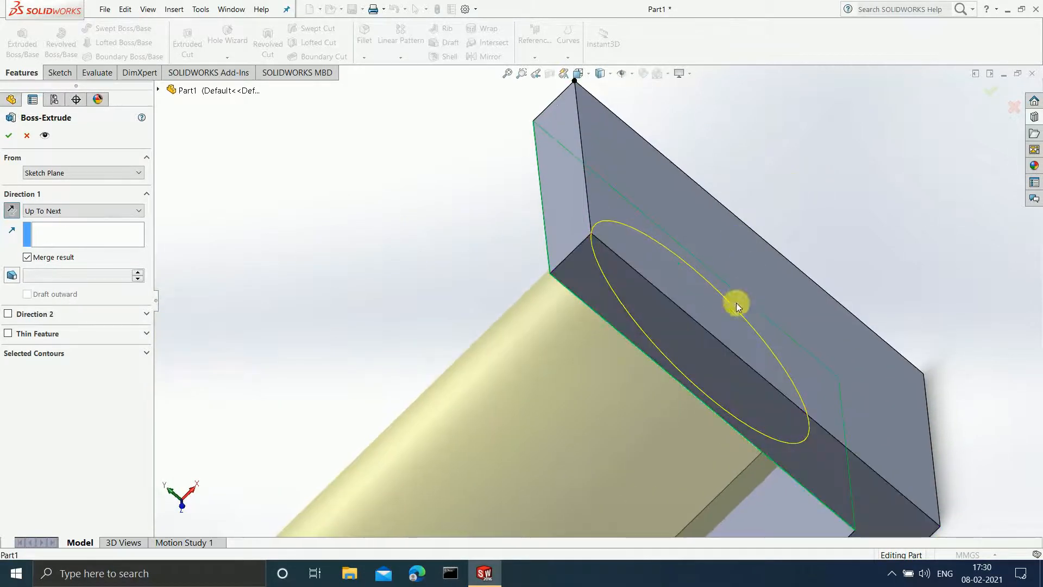
middle_click_drag(737, 306, 637, 259)
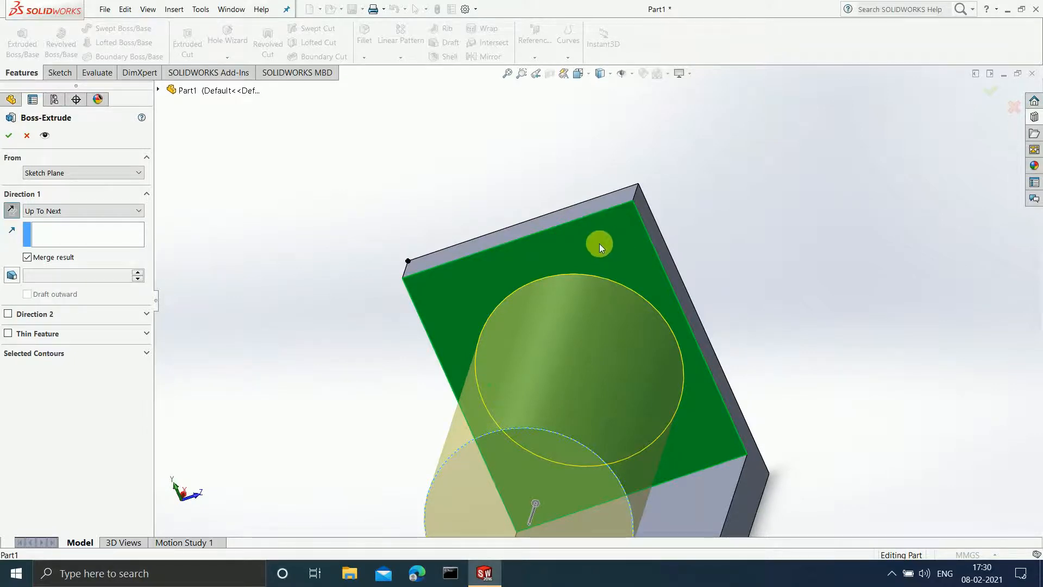
middle_click_drag(592, 277, 565, 433)
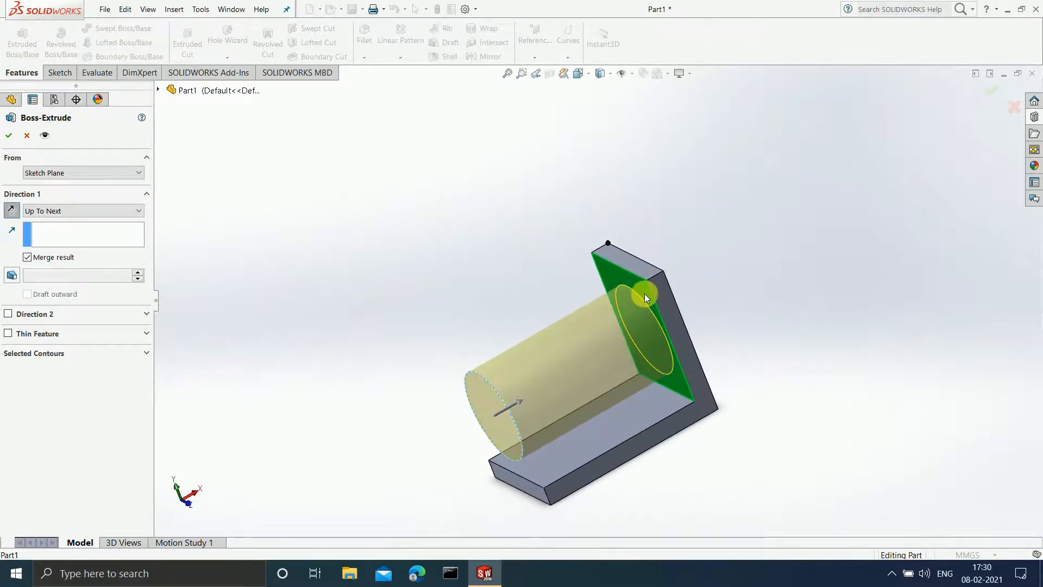
middle_click_drag(644, 293, 580, 391)
scroll(581, 390, "down", 3)
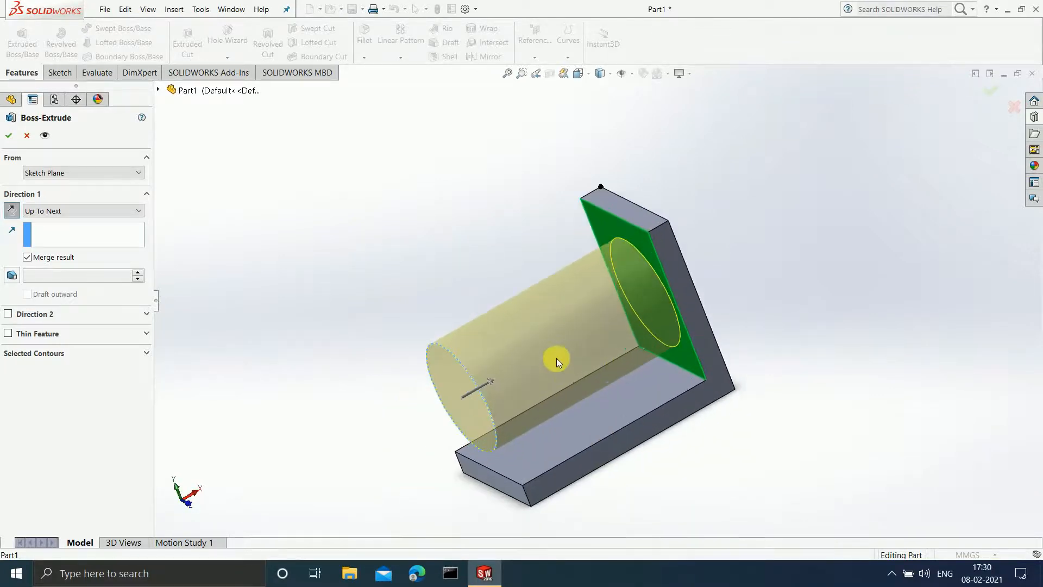
- Set the Direction 1 end condition to Up To Vertex, pick the upright plate's other outer top corner, and inspect the preview
left_click(123, 209)
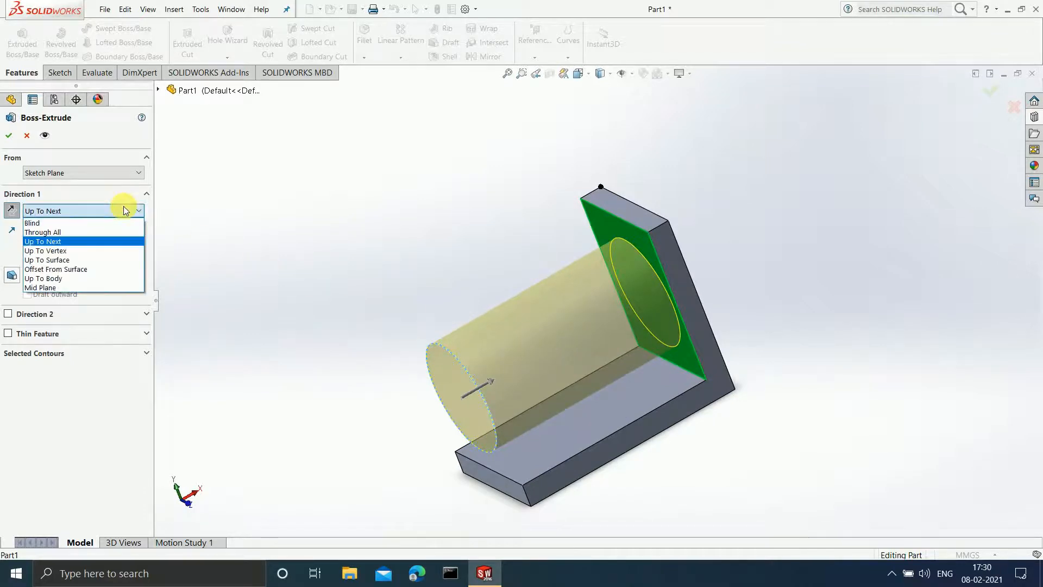
left_click(97, 248)
scroll(663, 217, "down", 4)
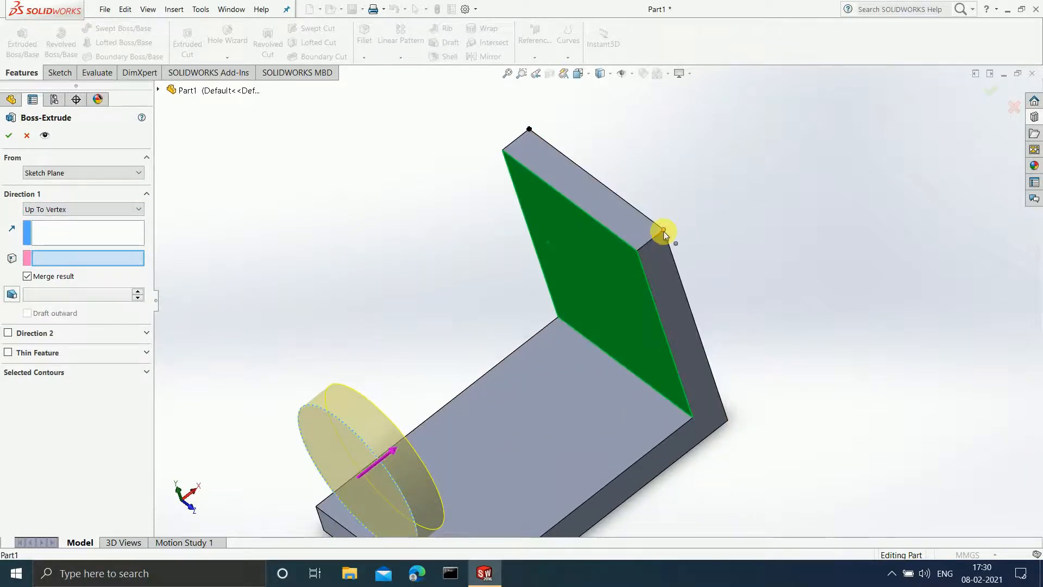
scroll(664, 230, "down", 2)
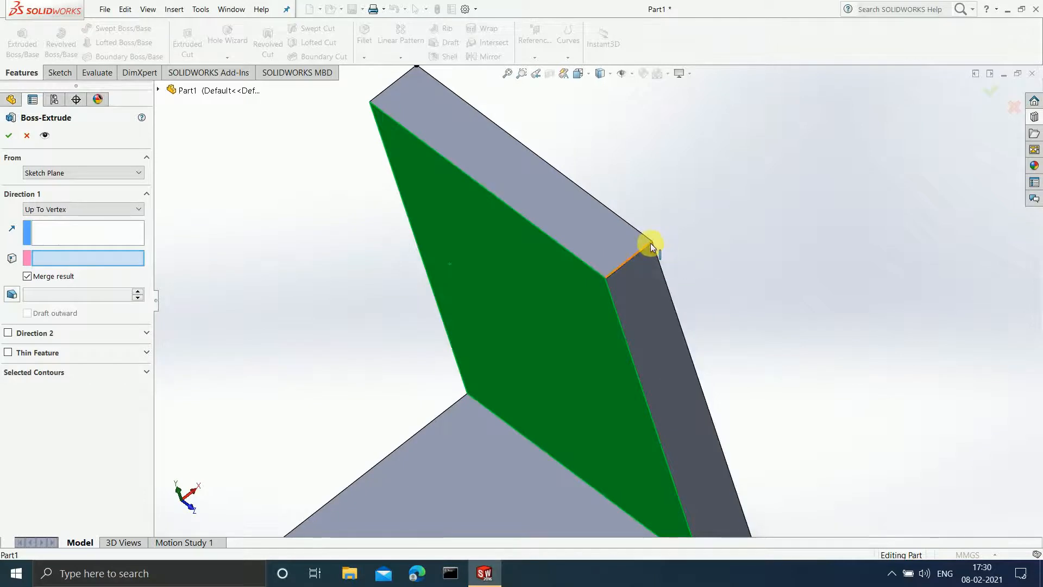
left_click(651, 243)
scroll(519, 303, "up", 3)
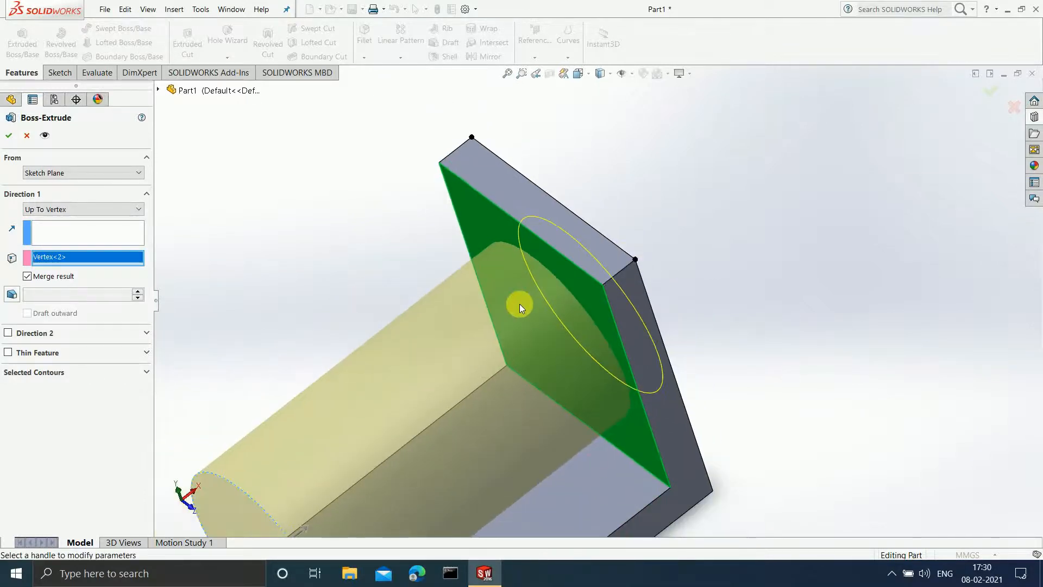
middle_click_drag(520, 303, 507, 277)
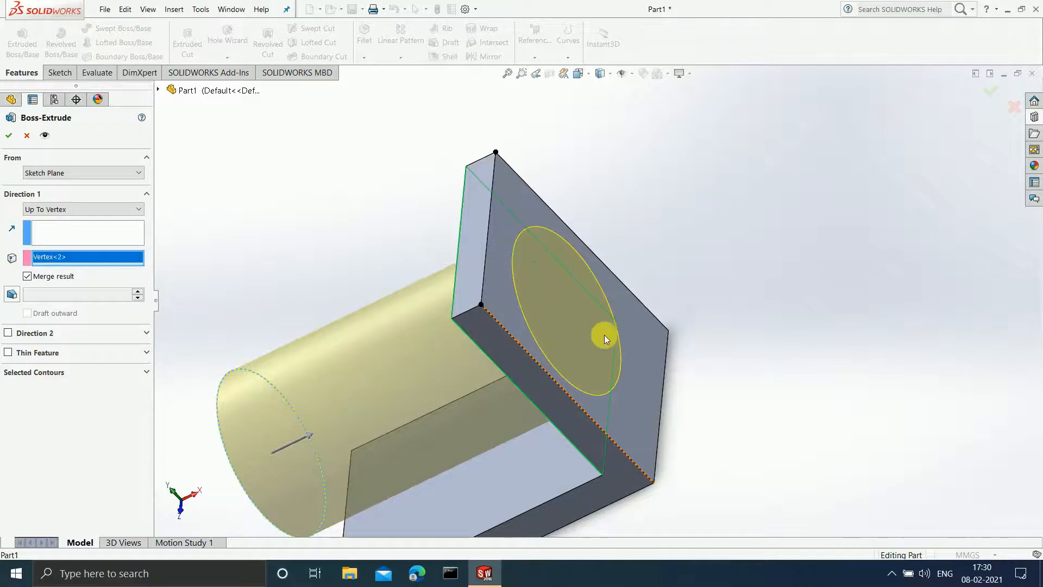
scroll(438, 357, "up", 3)
scroll(521, 399, "down", 2)
scroll(521, 399, "up", 1)
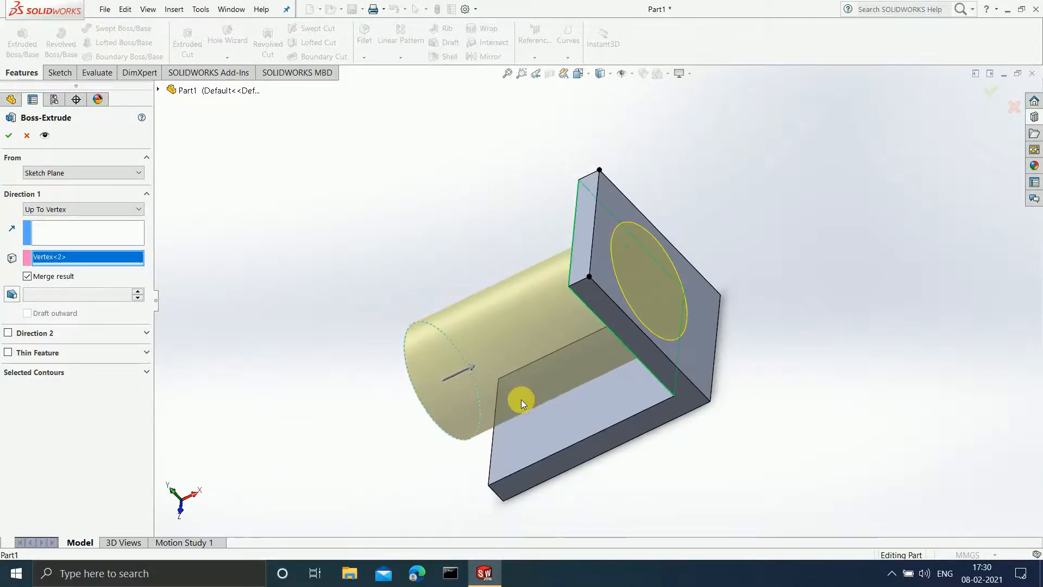
middle_click_drag(520, 400, 578, 303)
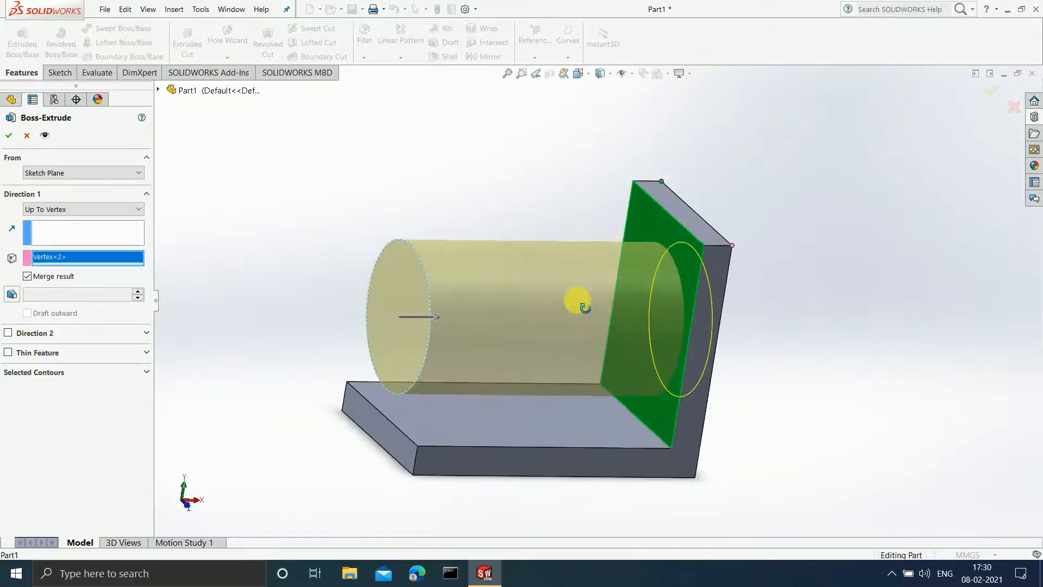
- Set the Direction 1 end condition to Up To Surface, choose the upright plate's inner face, and inspect the preview
left_click(114, 211)
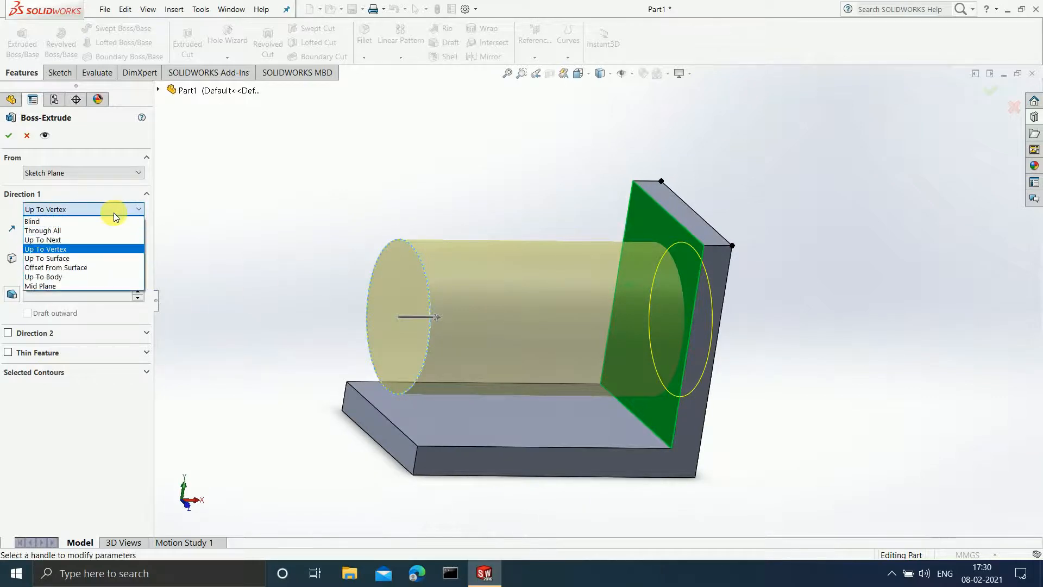
left_click(90, 257)
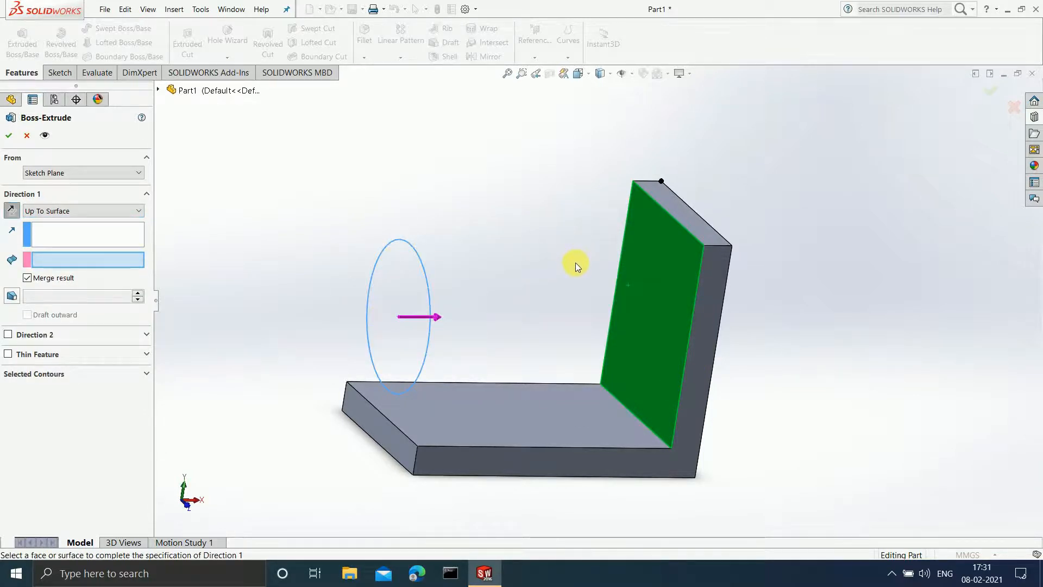
left_click(648, 278)
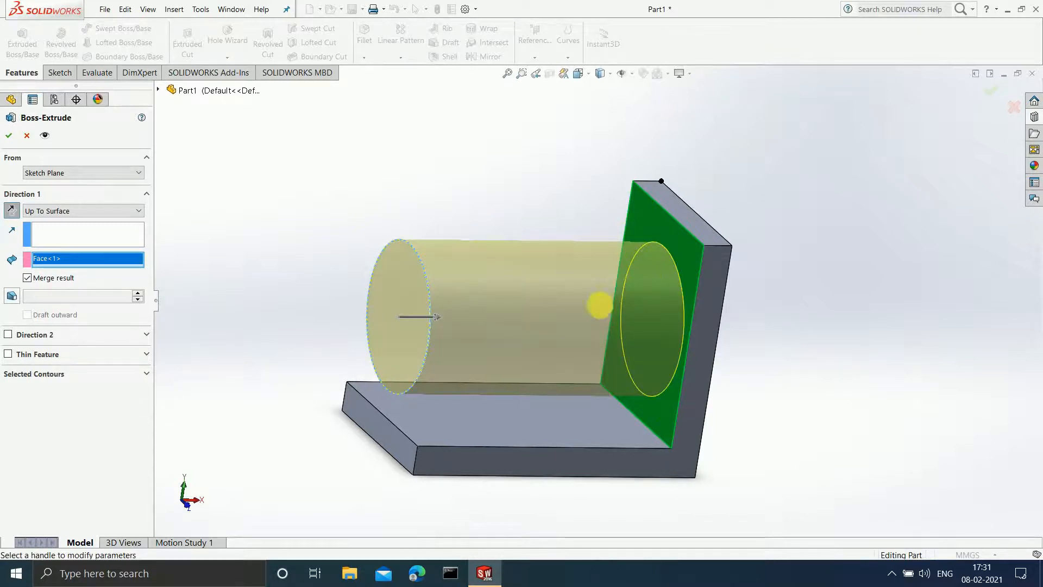
scroll(601, 306, "up", 3)
scroll(526, 278, "down", 2)
middle_click_drag(526, 279, 556, 363)
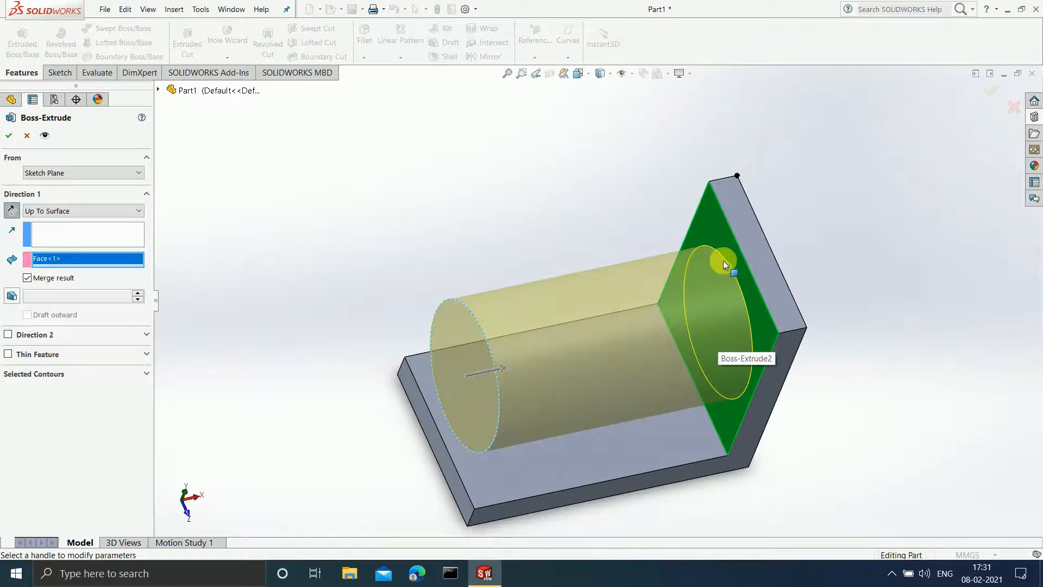
middle_click_drag(819, 250, 798, 291)
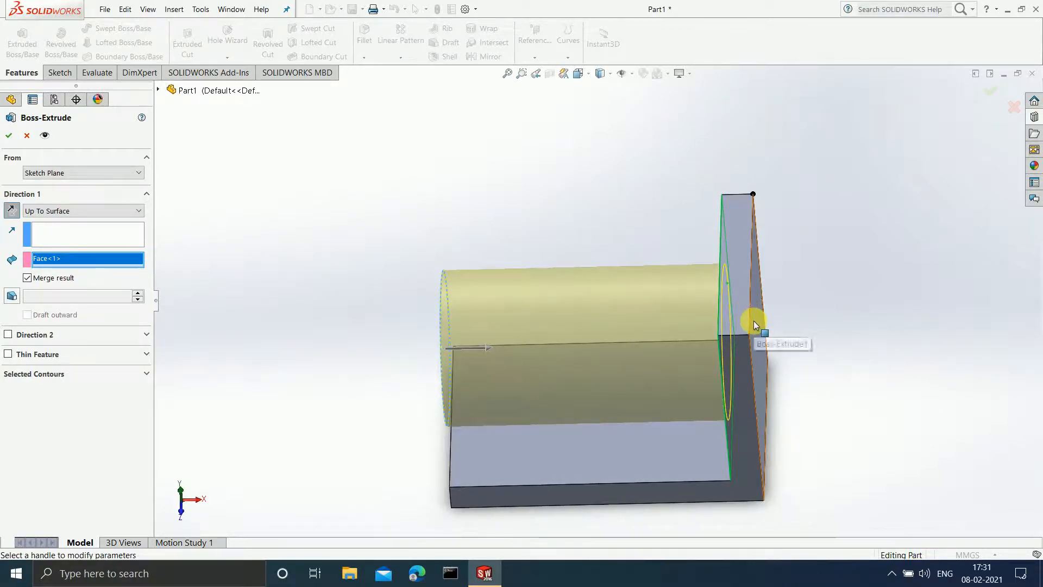
- Replace the Up To Surface target with the upright plate's outer face and inspect where the cylinder preview ends
right_click(106, 260)
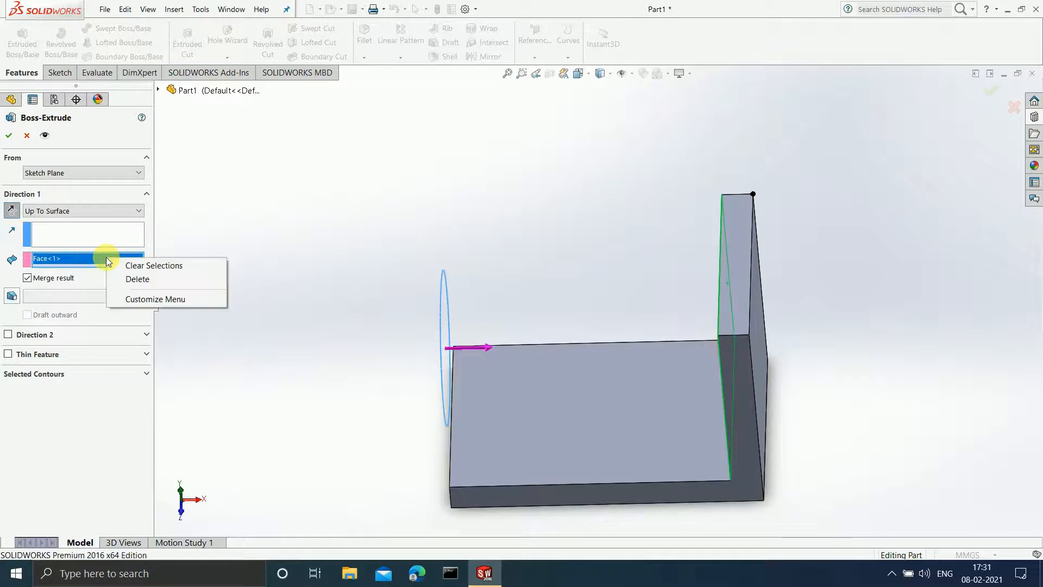
left_click(130, 280)
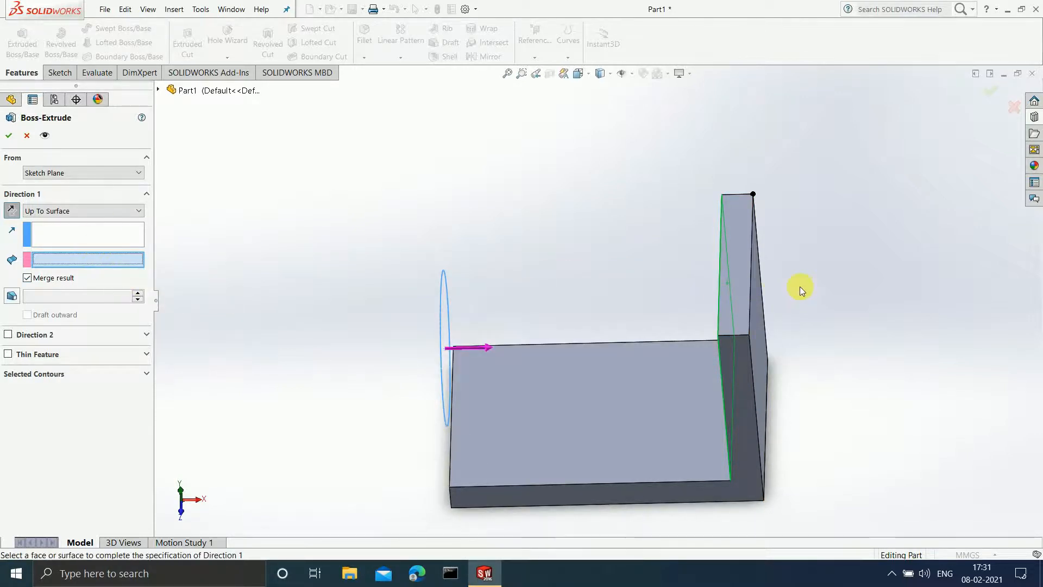
middle_click_drag(800, 285, 734, 285)
left_click(717, 290)
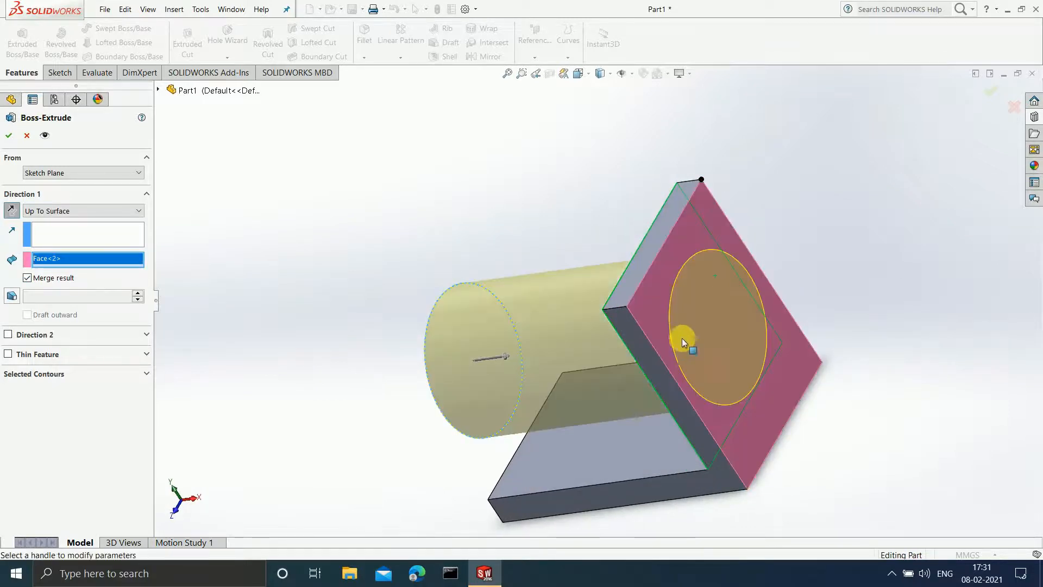
scroll(695, 348, "up", 1)
scroll(675, 361, "down", 4)
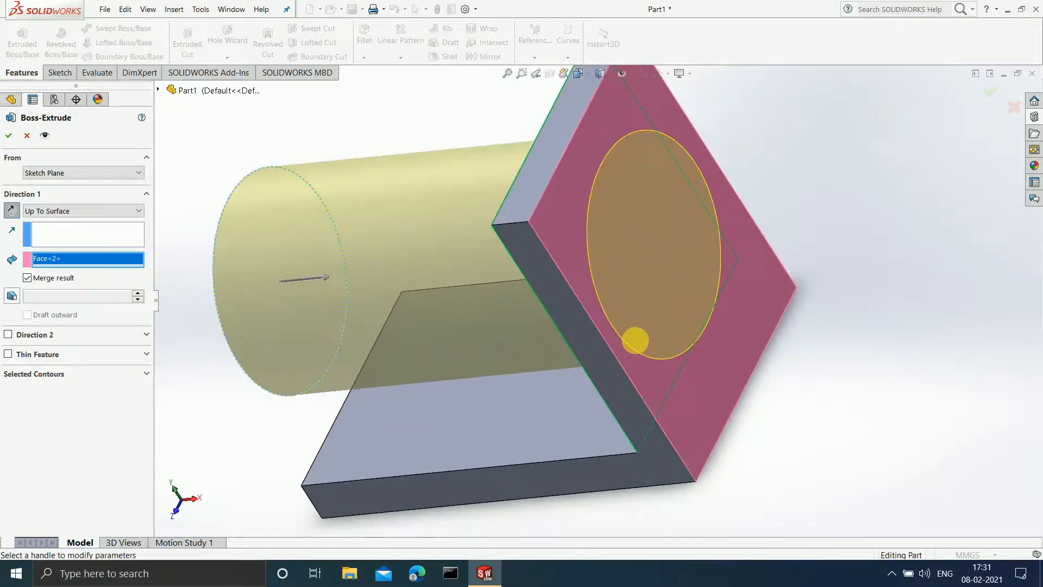
middle_click_drag(635, 340, 659, 357)
middle_click_drag(624, 233, 478, 238)
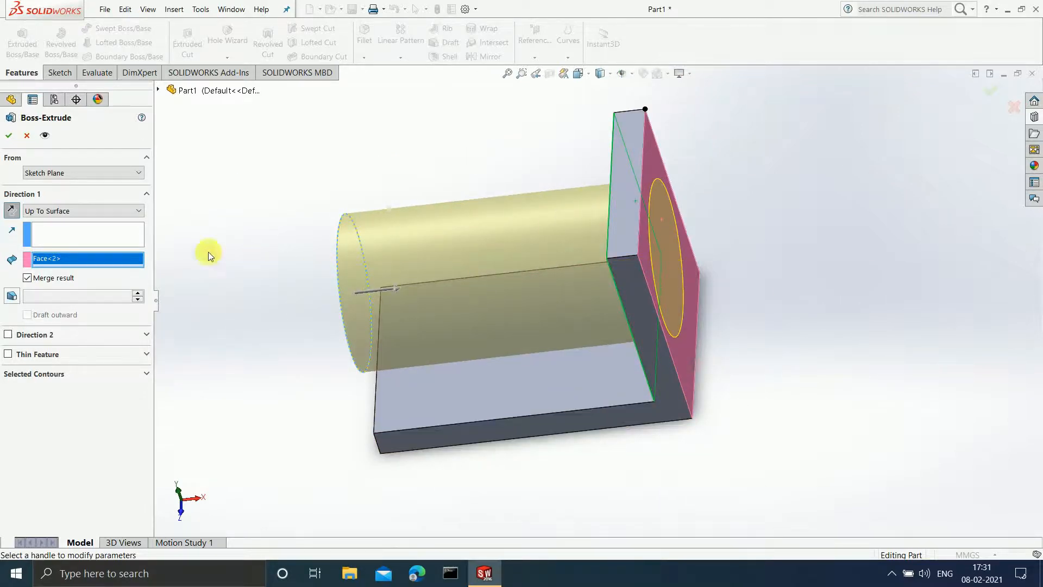
- Set the Direction 1 end condition to Offset From Surface, replace the reference with the upright plate's inner face, and inspect the preview
left_click(119, 212)
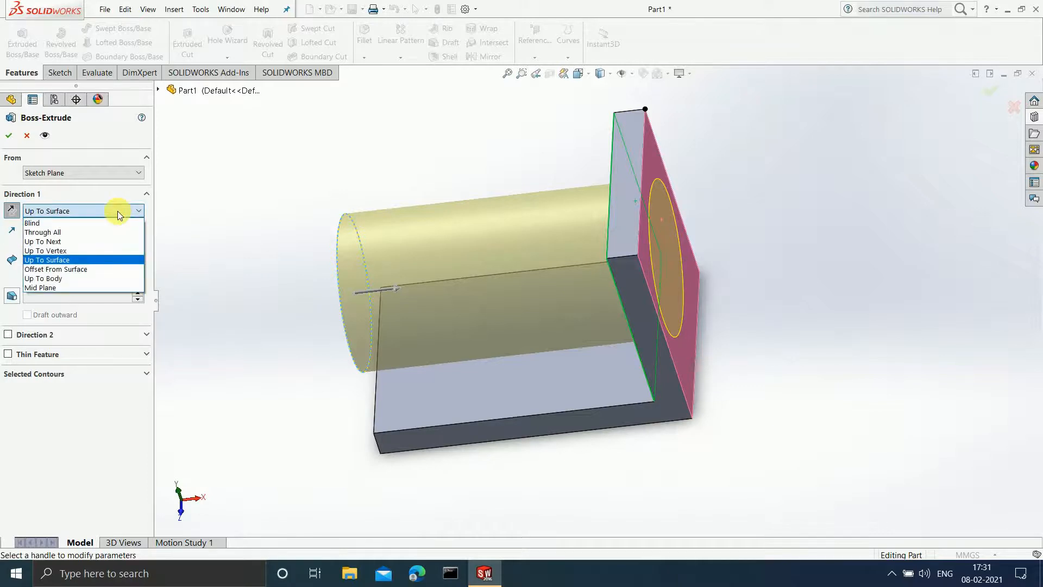
left_click(90, 268)
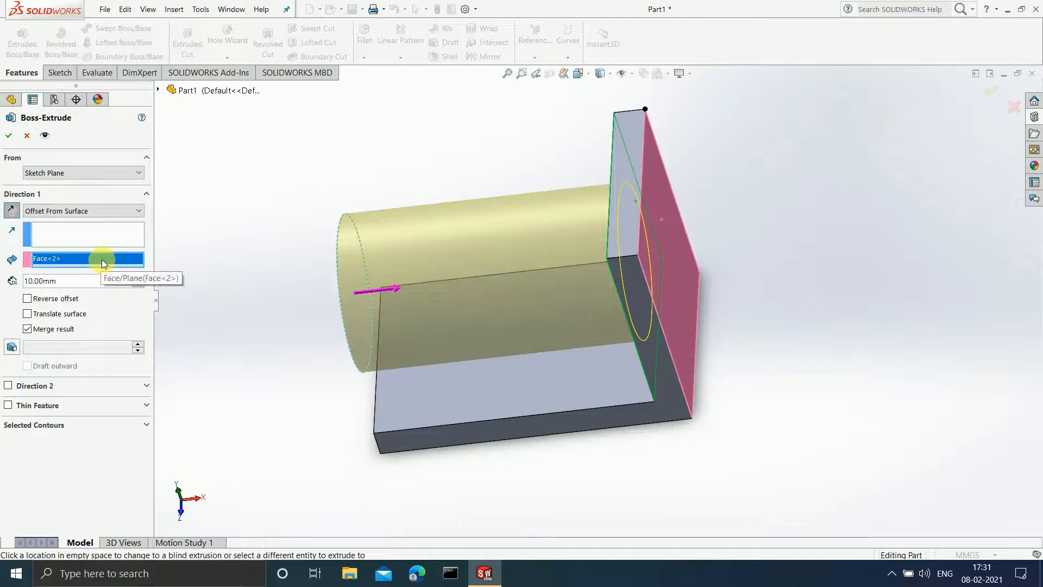
right_click(102, 260)
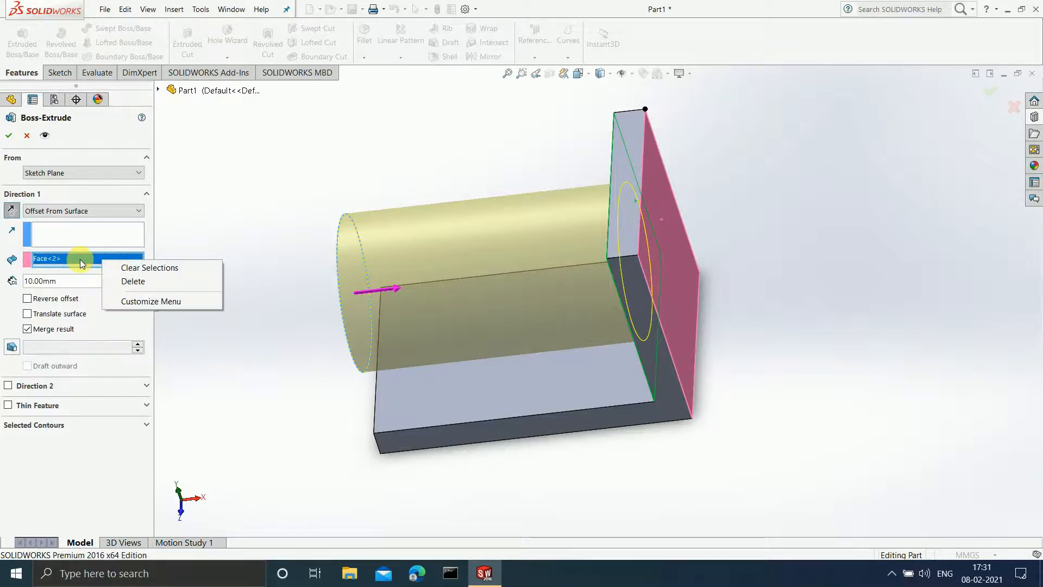
left_click(111, 281)
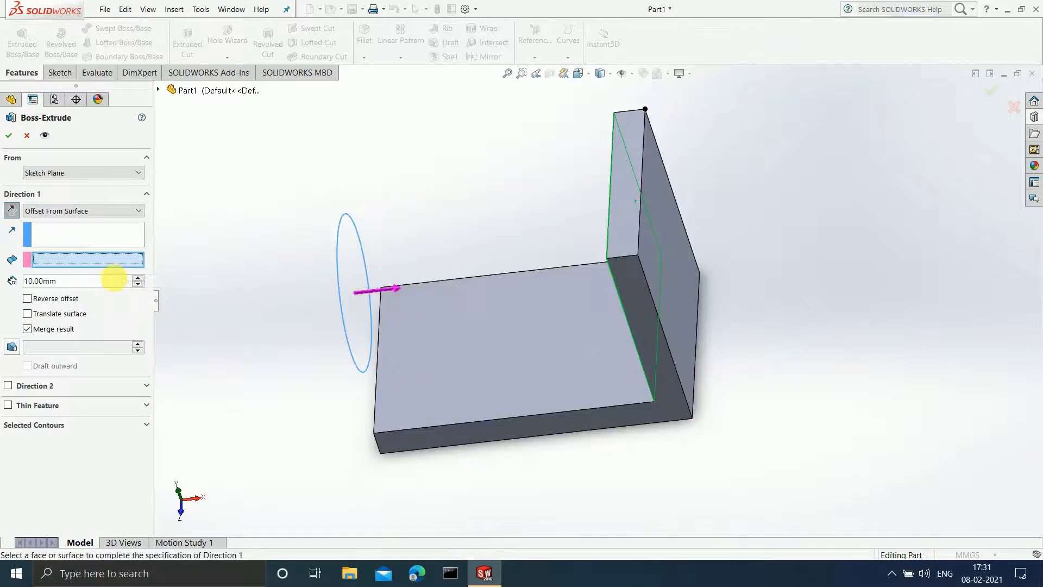
scroll(298, 224, "down", 1)
scroll(471, 246, "up", 2)
scroll(527, 217, "down", 1)
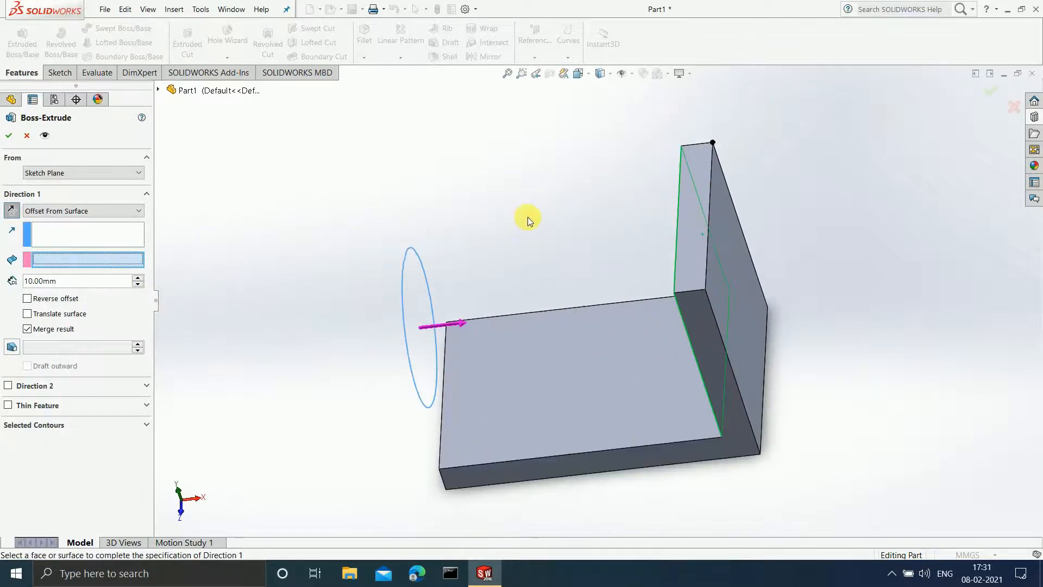
middle_click_drag(566, 241, 660, 225)
left_click(708, 239)
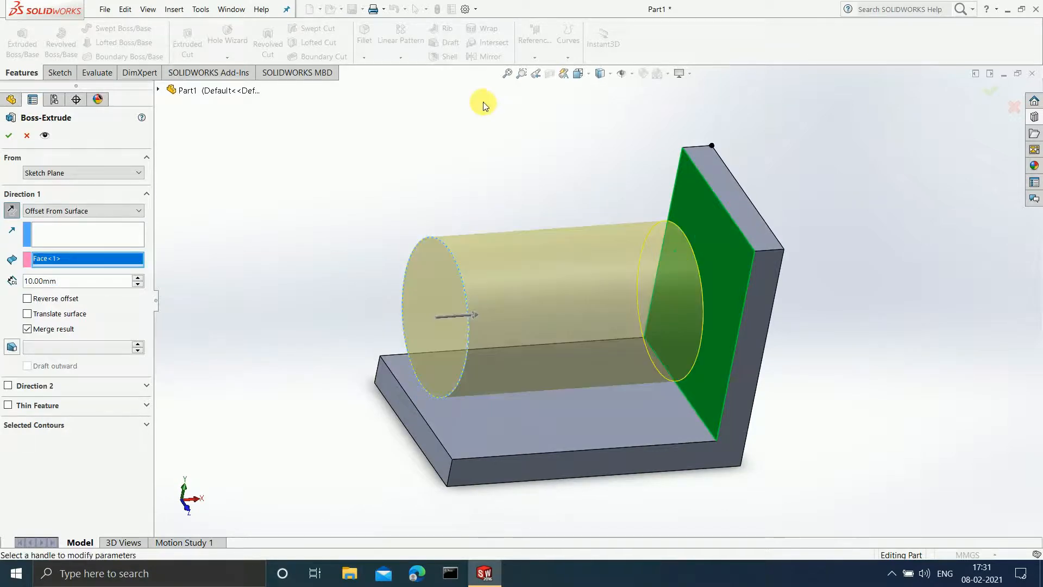
scroll(558, 147, "up", 1)
scroll(553, 197, "down", 1)
middle_click_drag(554, 197, 302, 228)
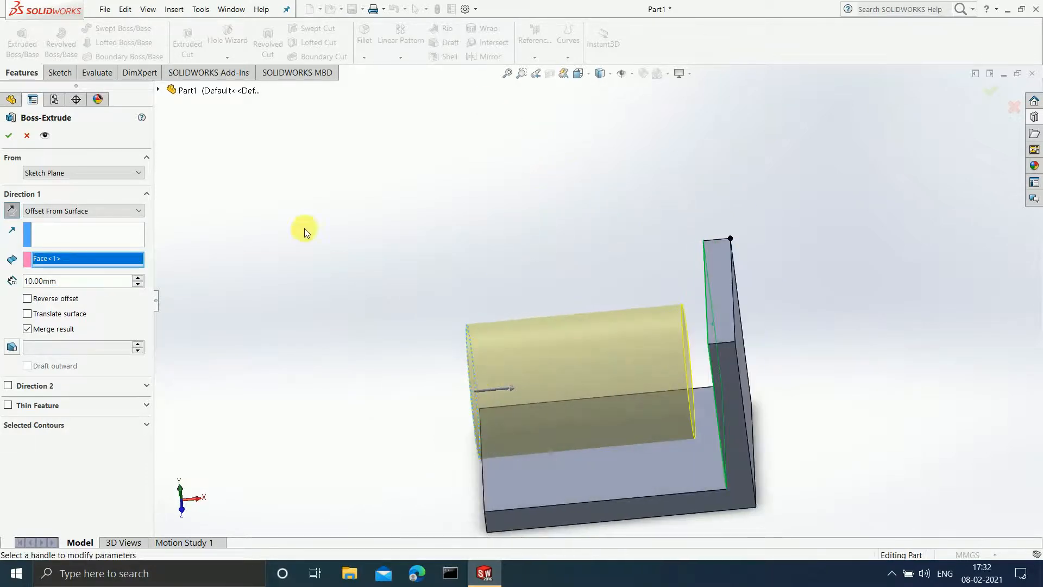
- Set the offset distance from the upright plate's inner face to 20 mm
left_click(103, 284)
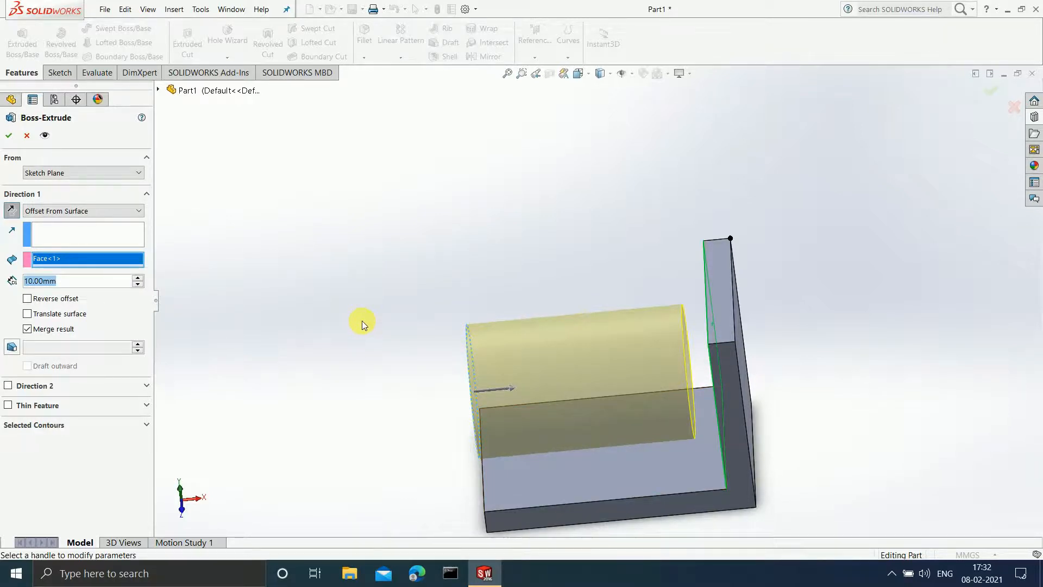
type("20")
key("Return")
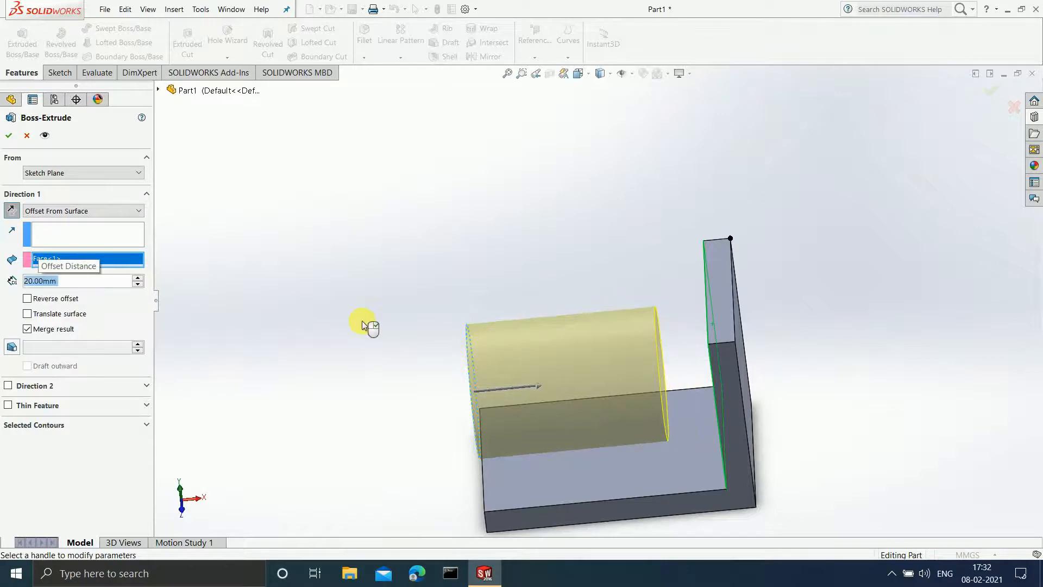
- Examine the gap between the cylinder preview's end and the upright plate's inner face from several angles
scroll(928, 474, "down", 2)
mouse_move(531, 373)
middle_mouse_down()
mouse_move(565, 351)
mouse_move(517, 366)
mouse_move(540, 370)
mouse_move(527, 380)
middle_mouse_up()
scroll(562, 310, "down", 2)
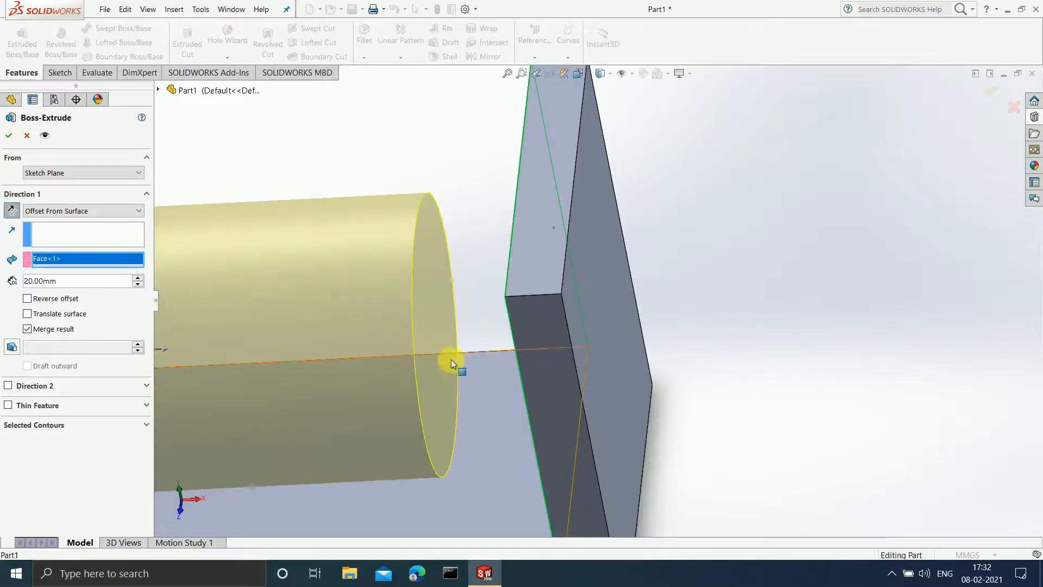
mouse_move(491, 349)
middle_mouse_down()
mouse_move(535, 355)
mouse_move(510, 350)
middle_mouse_up()
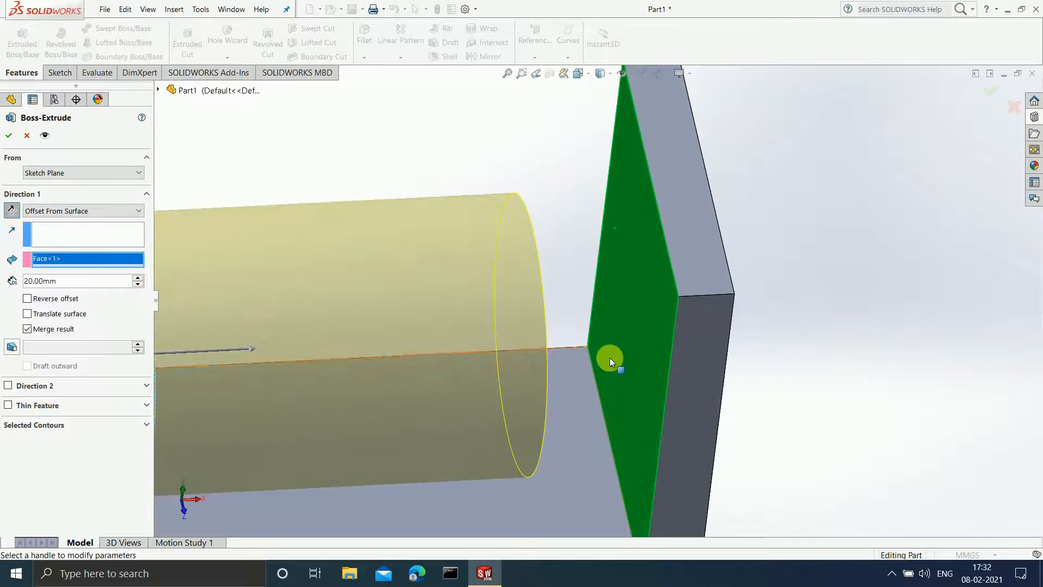
scroll(614, 359, "up", 5)
scroll(606, 361, "down", 5)
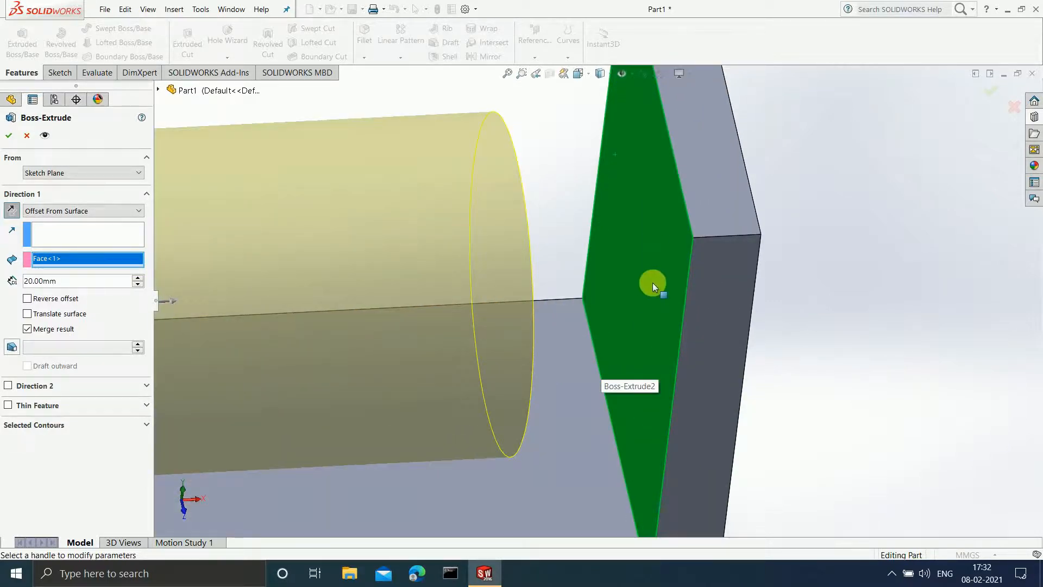
middle_click_drag(654, 259, 597, 274)
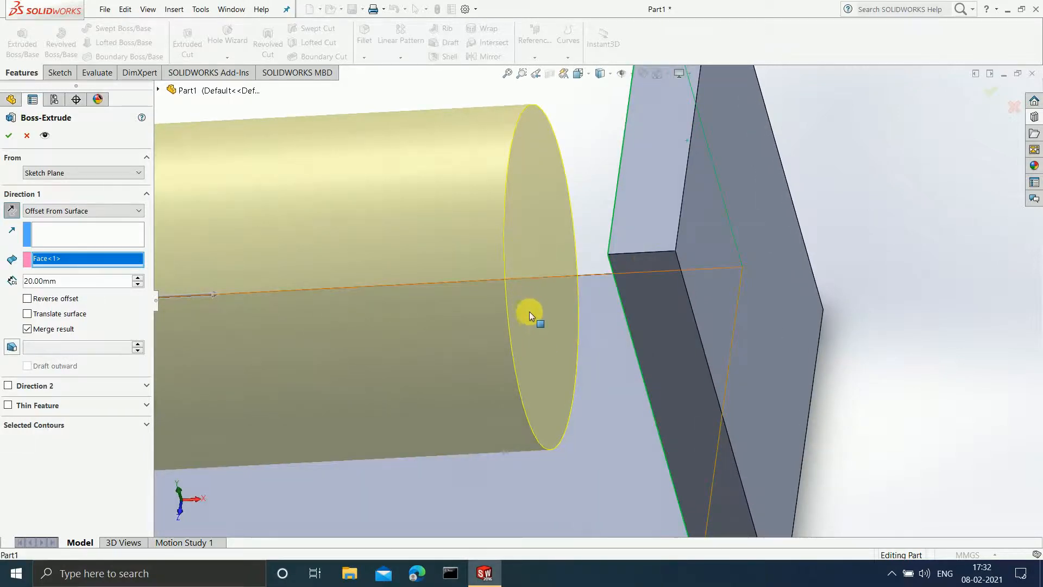
scroll(529, 253, "up", 3)
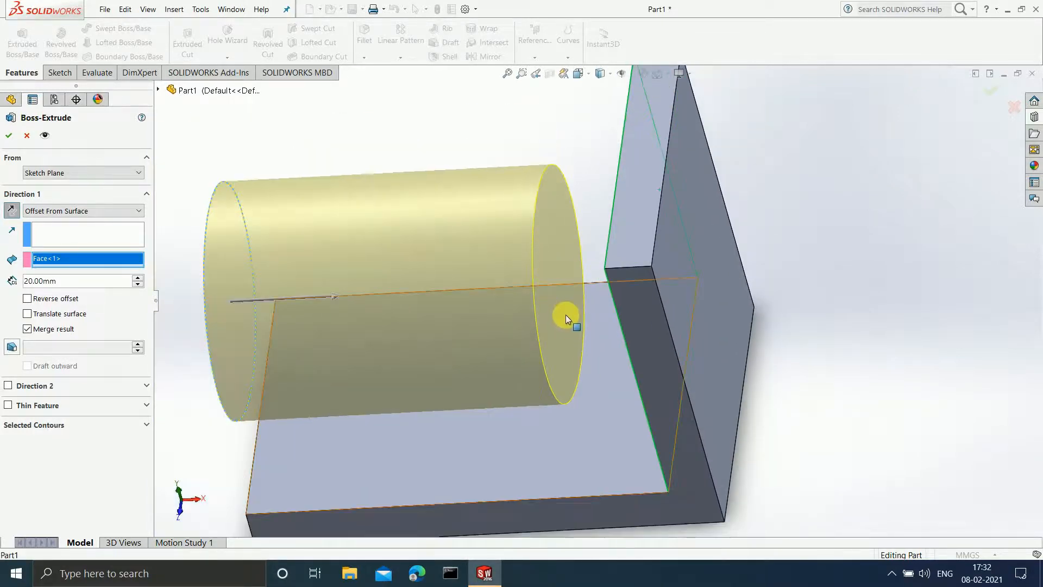
scroll(586, 334, "up", 2)
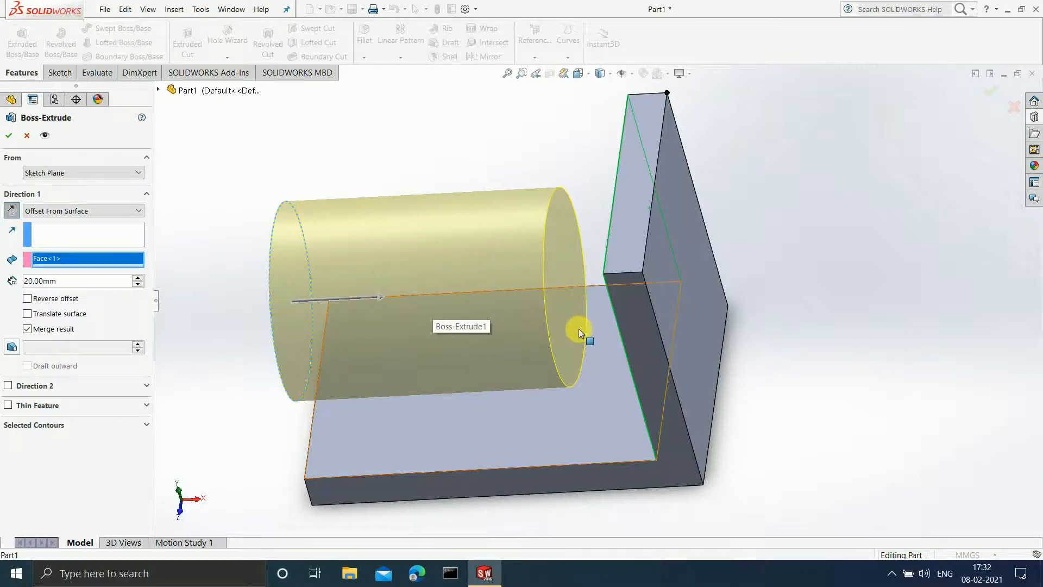
middle_click_drag(618, 419, 652, 407)
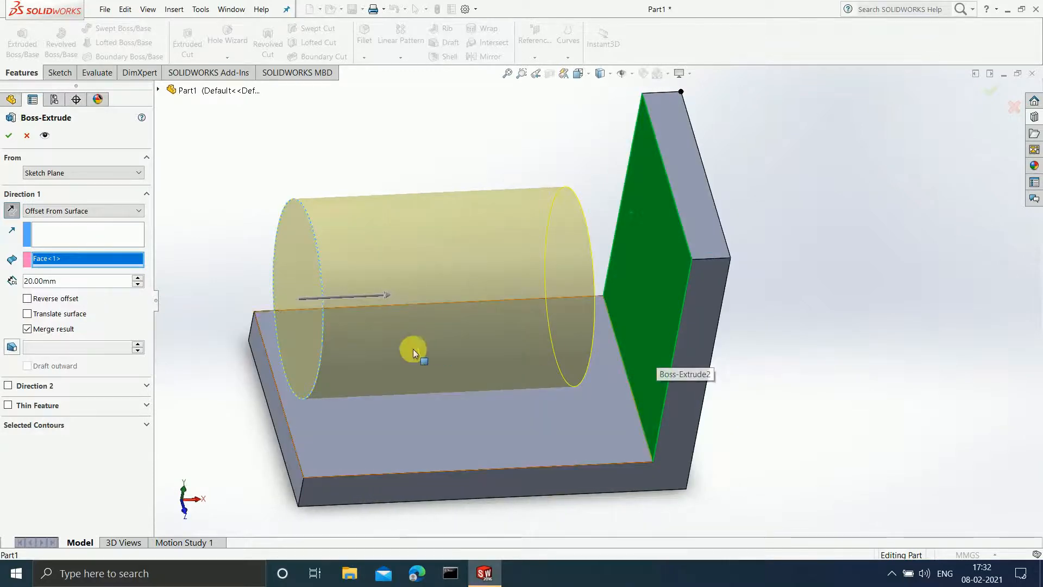
- Replace the offset reference with the upright plate's outer face and inspect where the cylinder preview ends
right_click(120, 259)
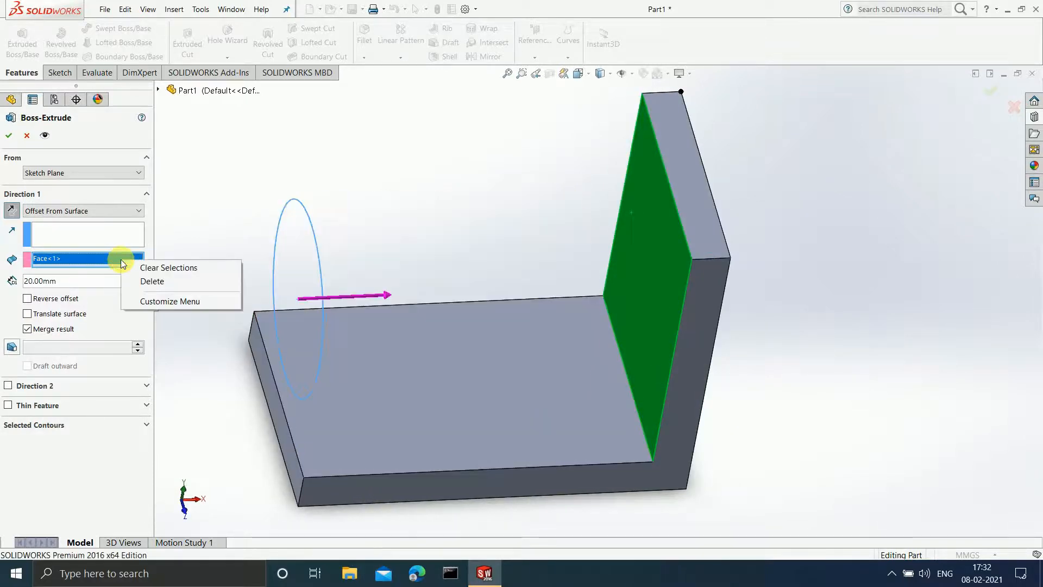
left_click(139, 282)
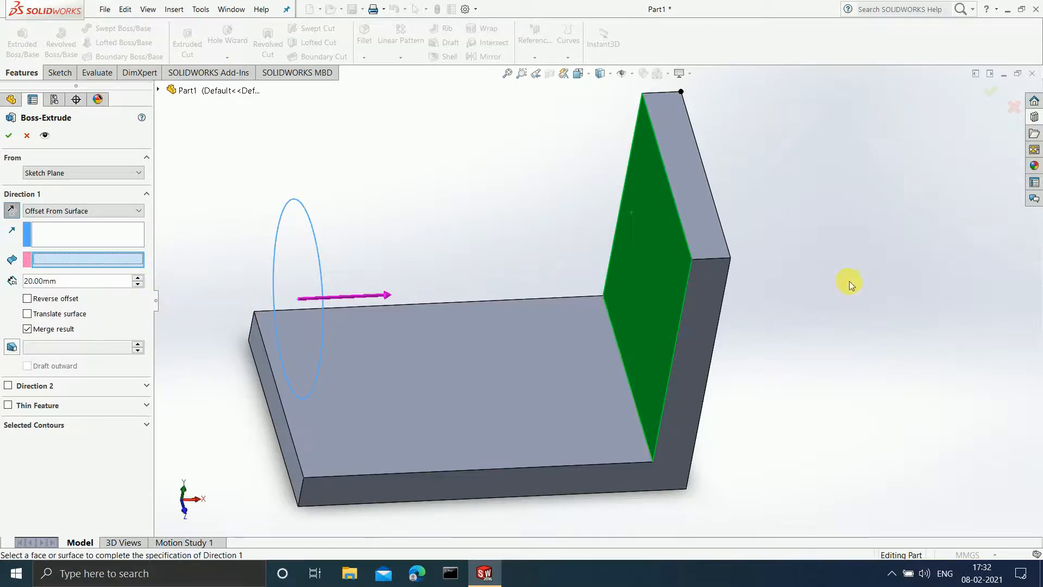
middle_click_drag(849, 281, 610, 309)
left_click(609, 307)
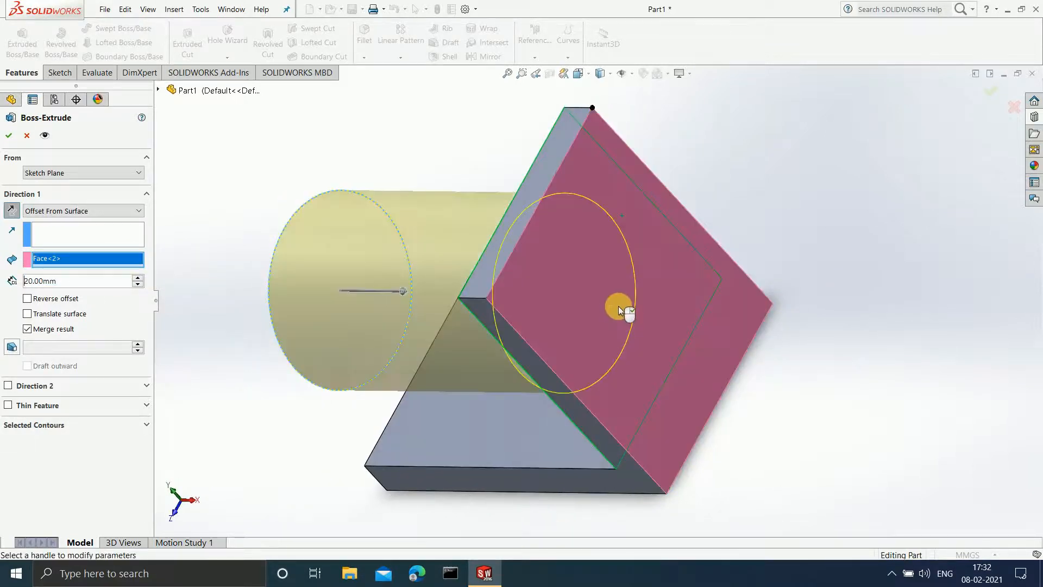
middle_click_drag(668, 326, 724, 406)
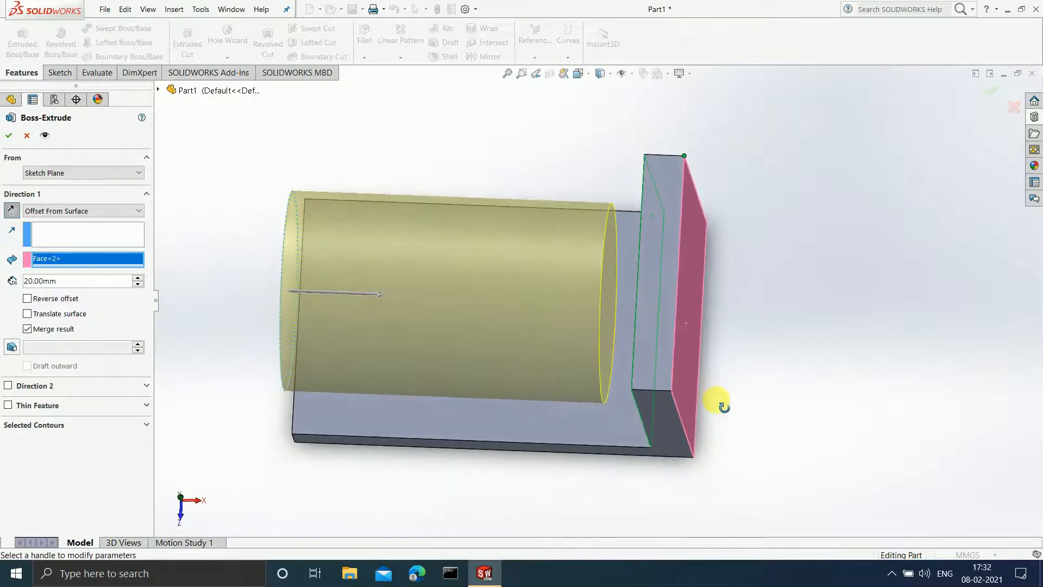
left_click(39, 281)
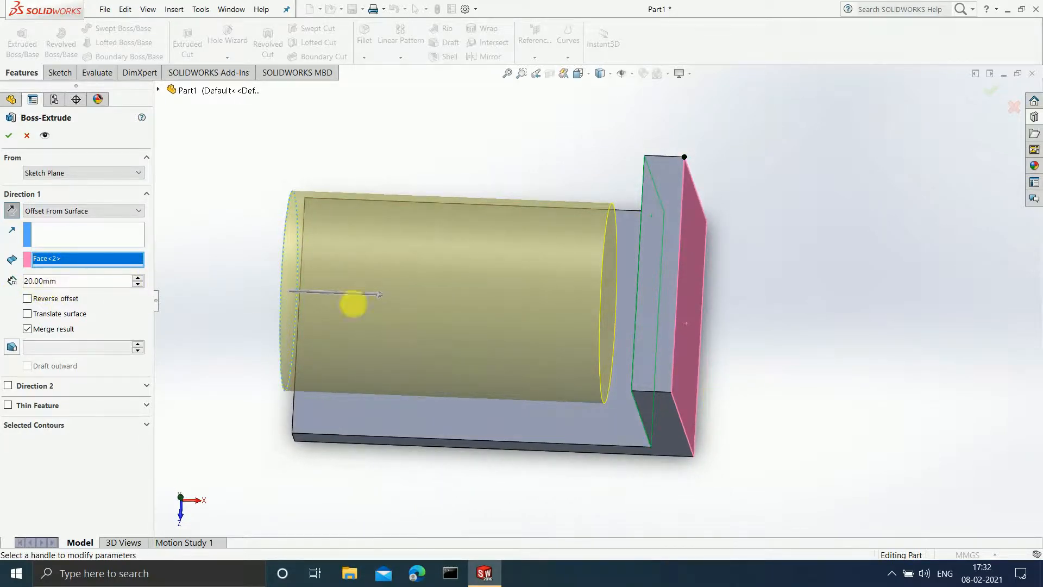
scroll(698, 294, "down", 2)
middle_click_drag(697, 293, 655, 319)
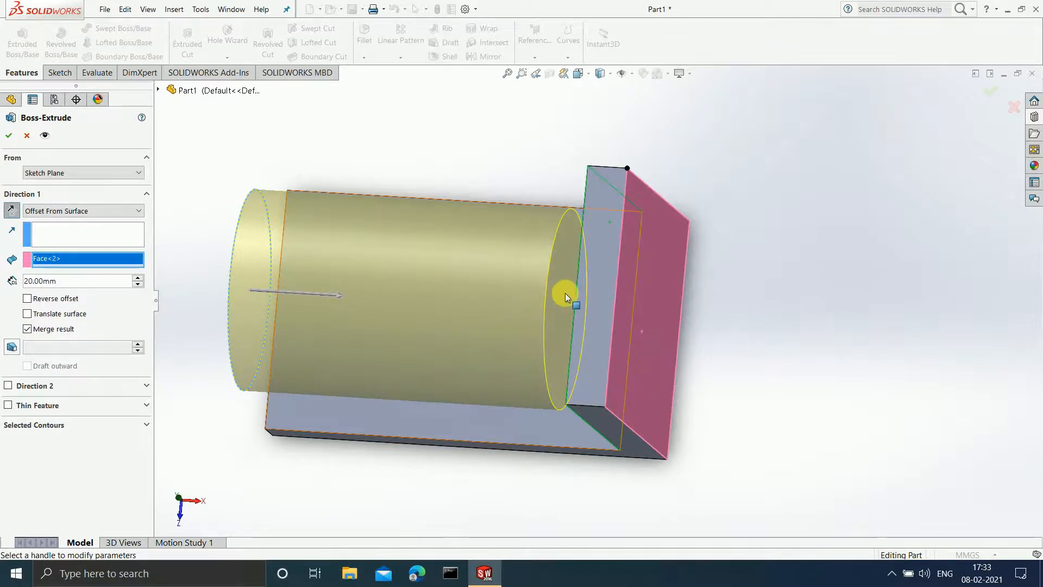
middle_click_drag(731, 299, 755, 197)
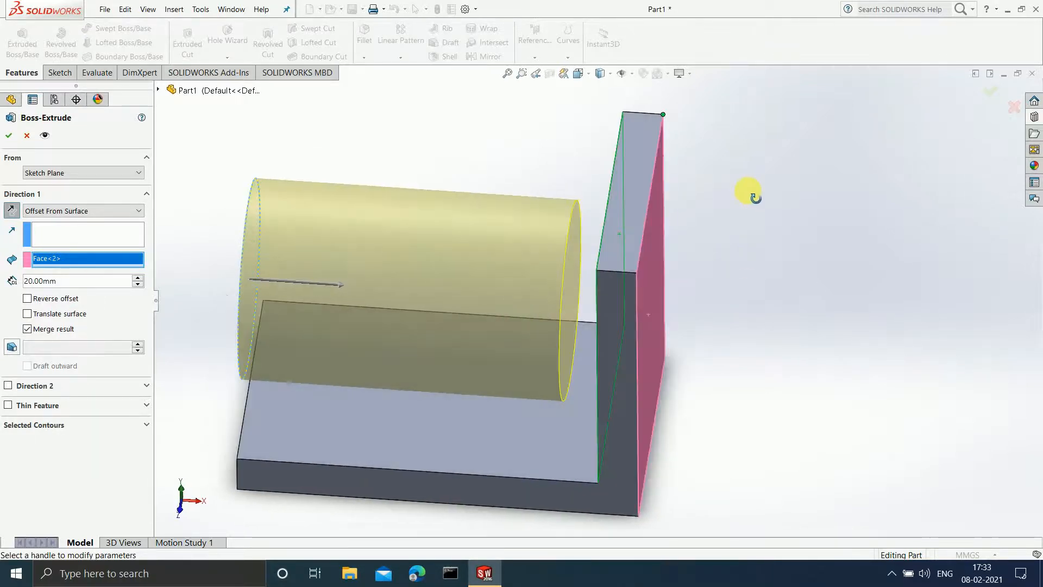
- Enable Reverse offset for the outer face reference and inspect the cylinder preview beyond the upright plate
left_click(27, 300)
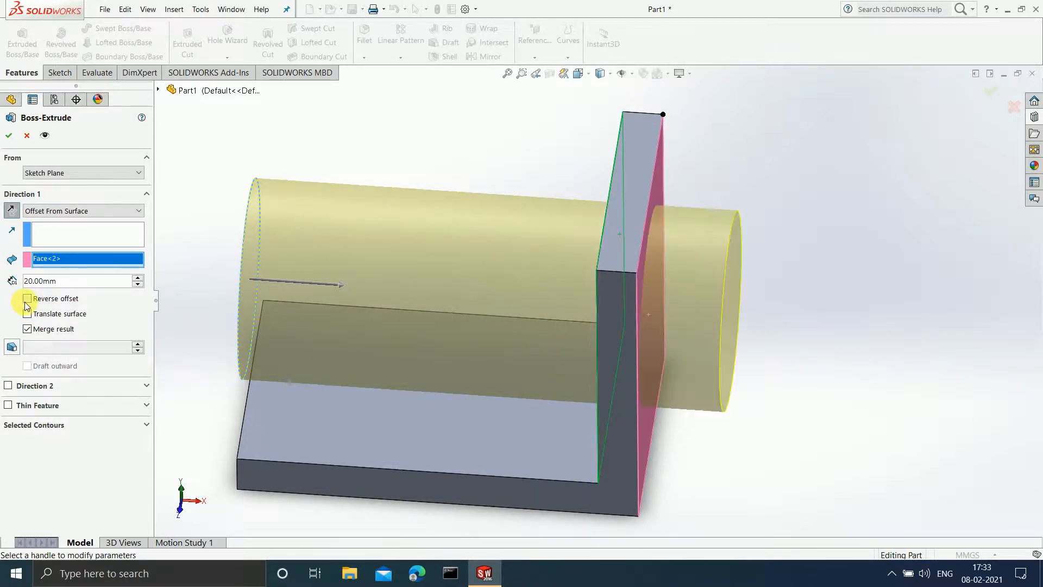
scroll(373, 265, "down", 1)
scroll(575, 295, "up", 3)
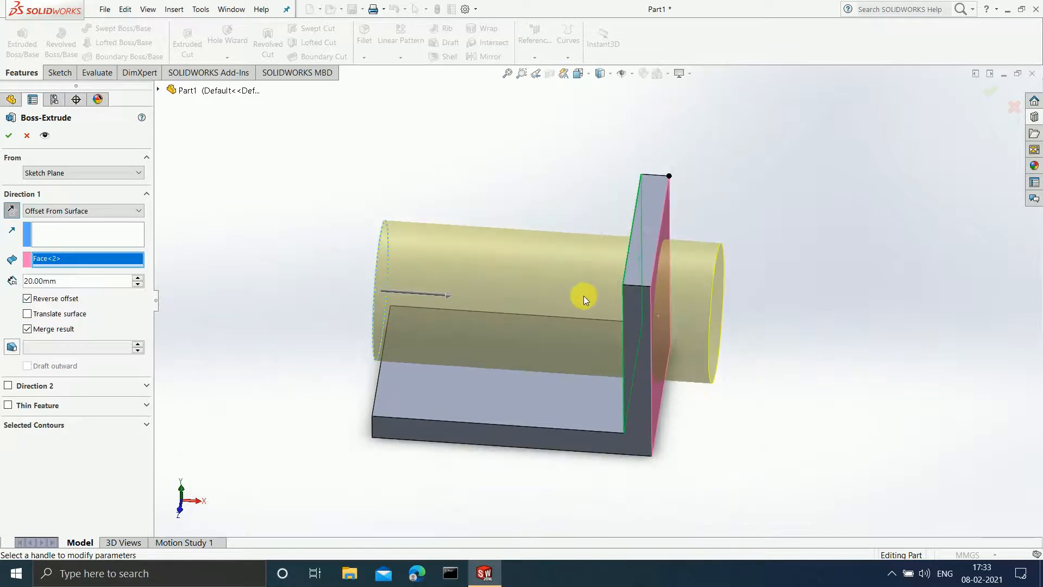
middle_click_drag(584, 295, 531, 275)
scroll(546, 269, "down", 2)
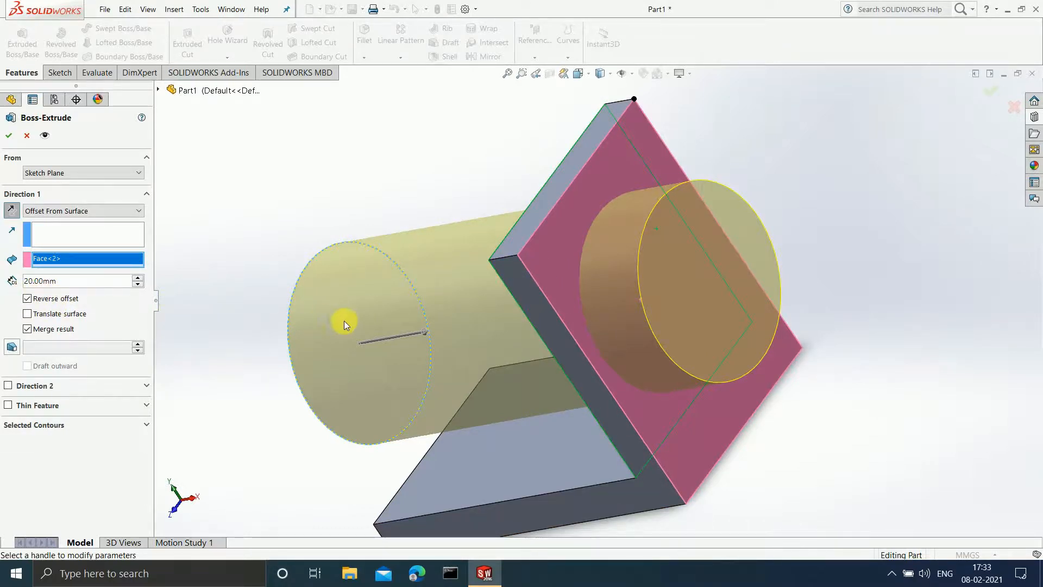
scroll(346, 321, "up", 4)
scroll(488, 343, "down", 3)
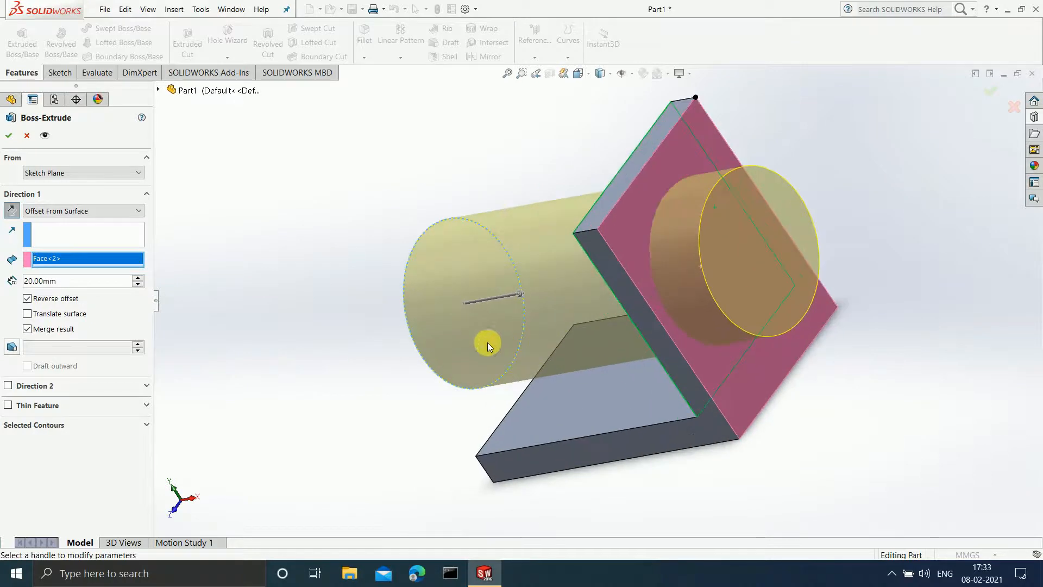
- Set the end condition to Up To Body with the L-shaped body as target, and inspect where the cylinder preview ends
left_click(105, 210)
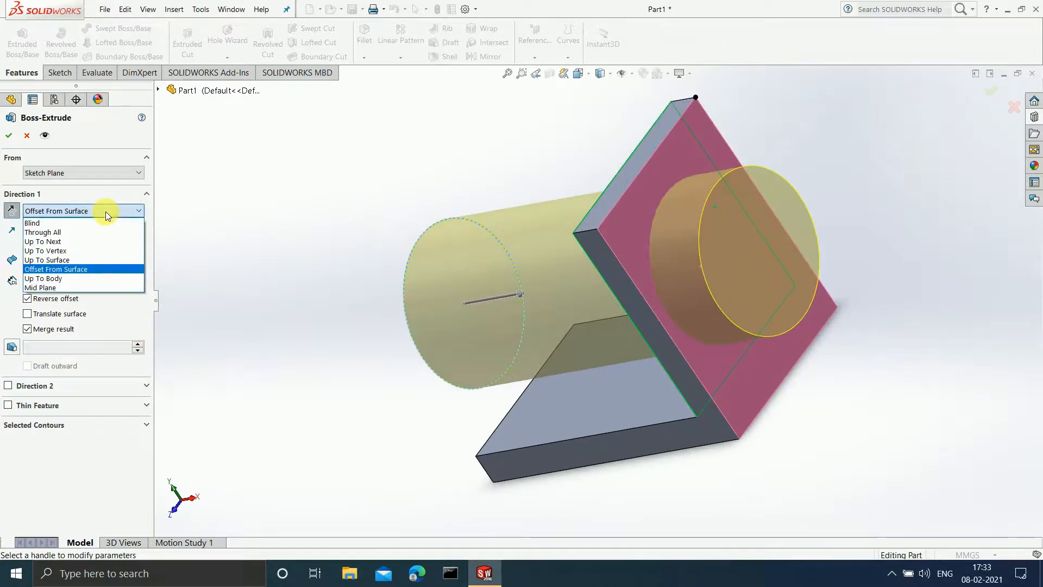
left_click(87, 278)
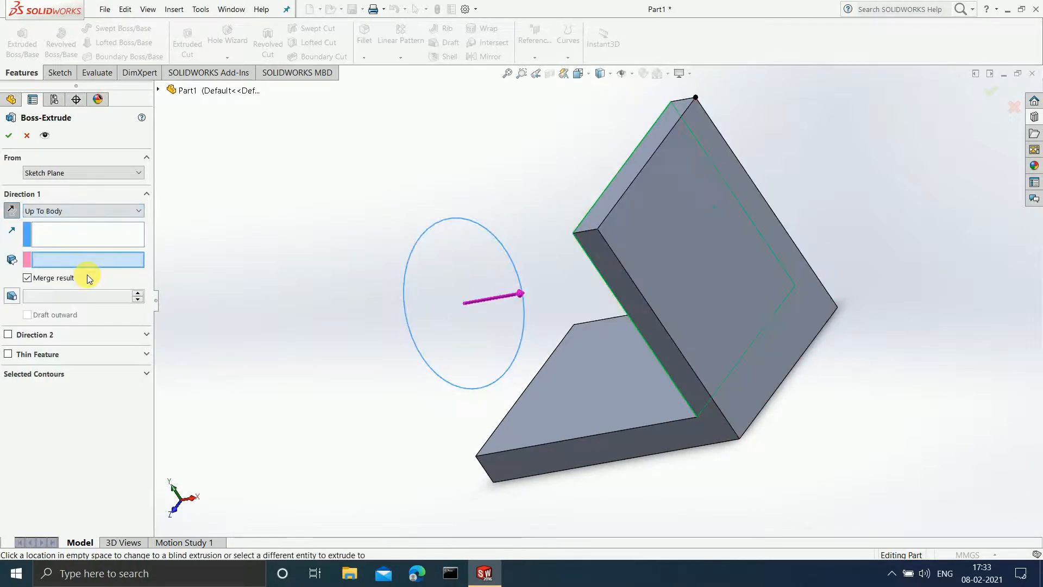
scroll(610, 323, "down", 3)
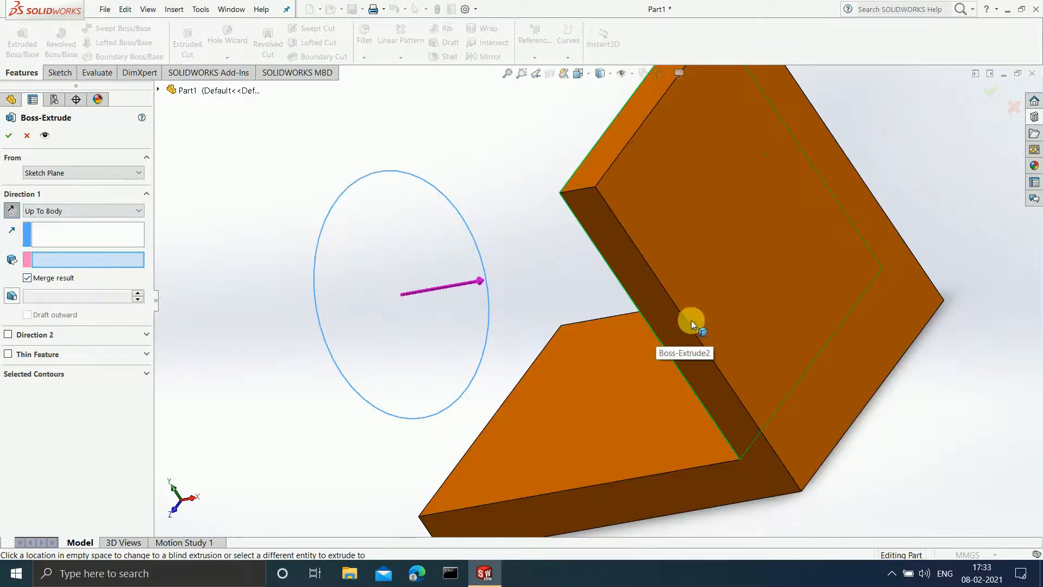
scroll(640, 305, "up", 2)
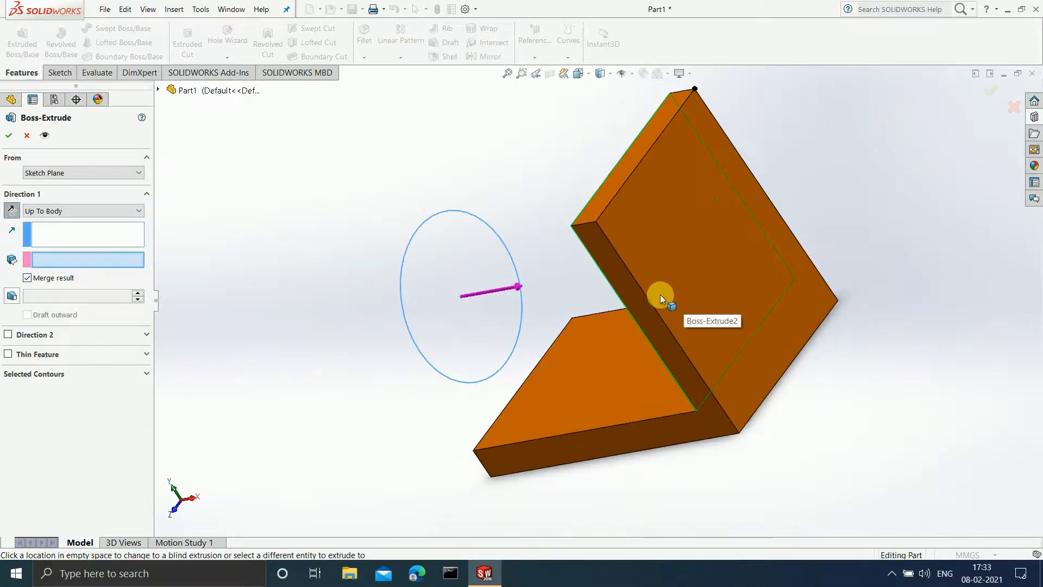
mouse_move(729, 239)
middle_mouse_down()
mouse_move(799, 226)
mouse_move(804, 209)
mouse_move(772, 222)
middle_mouse_up()
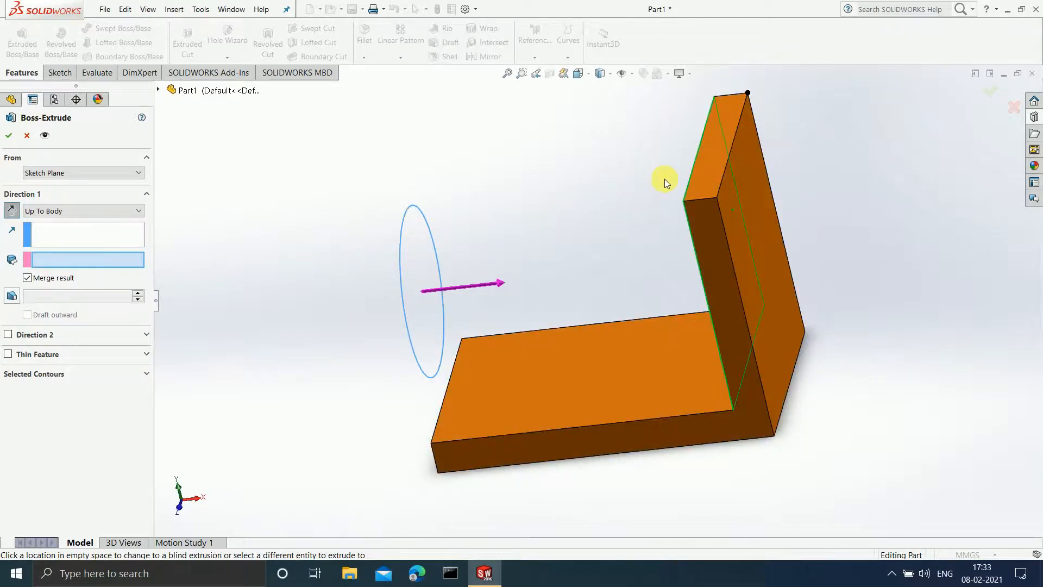
left_click(710, 186)
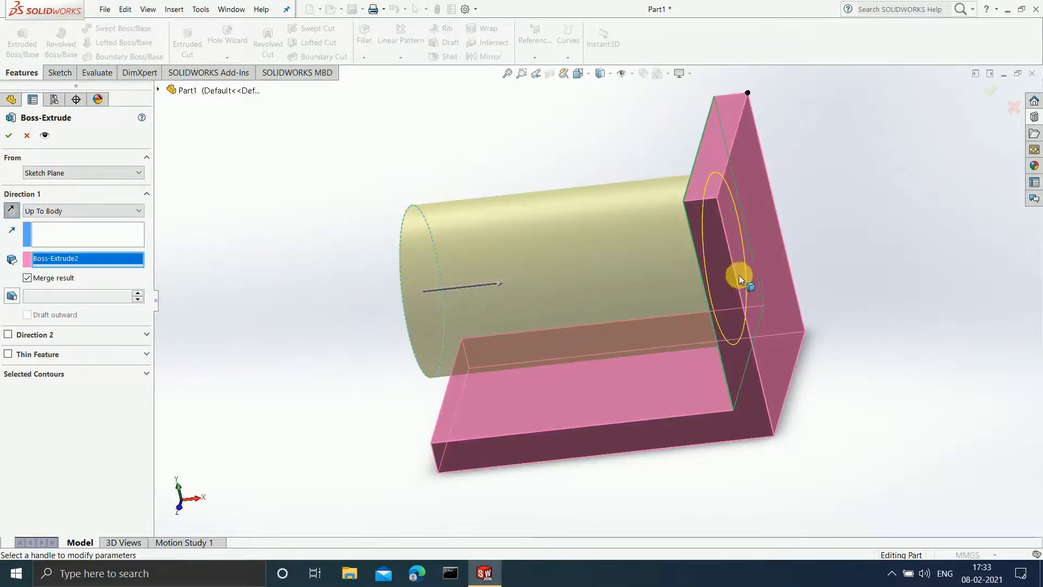
middle_click_drag(739, 275, 646, 301)
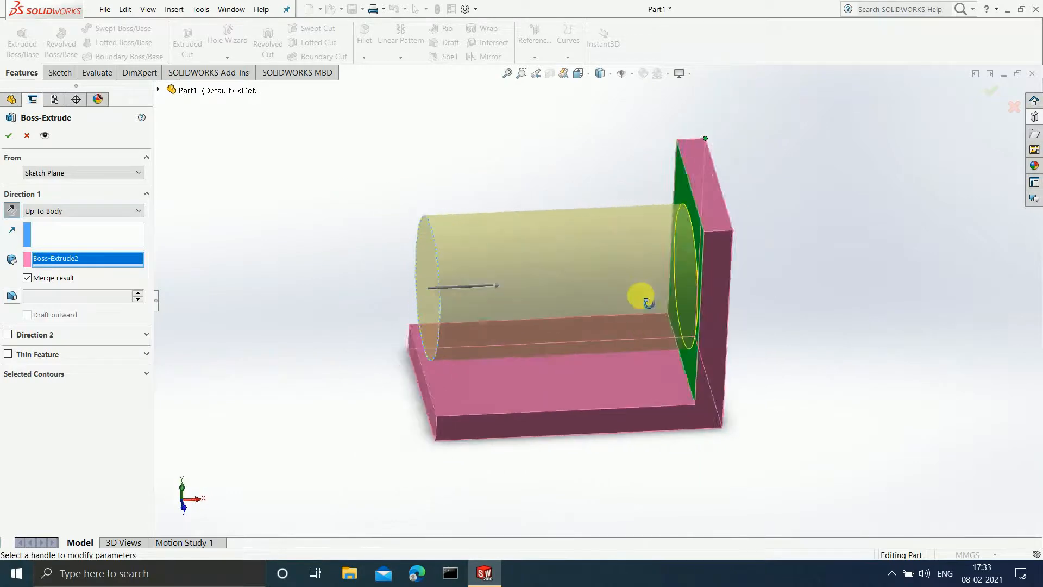
scroll(677, 211, "down", 3)
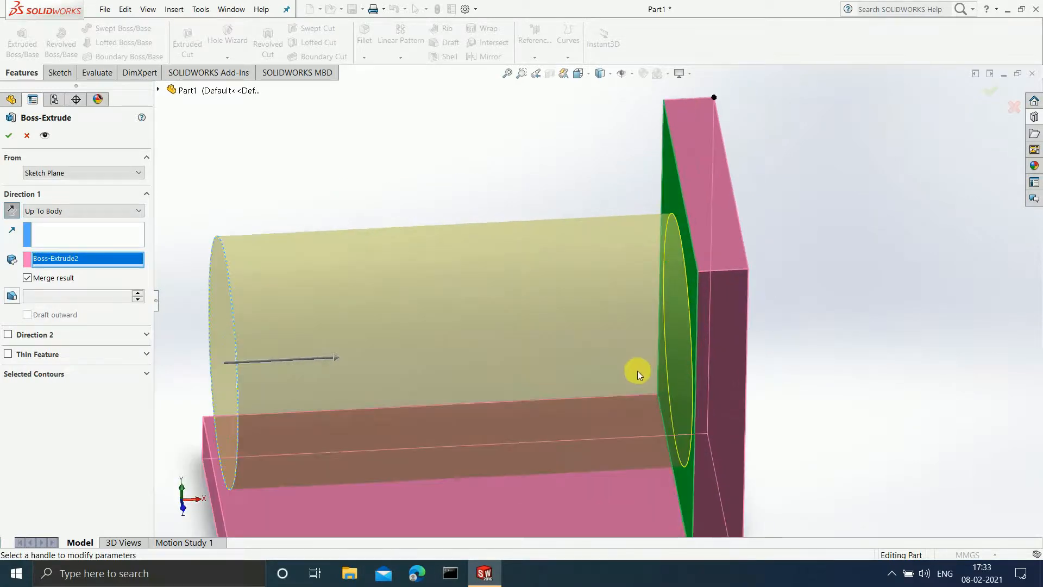
- Change the end condition to Mid Plane and inspect the preview on both sides of the circle's sketch plane
left_click(93, 214)
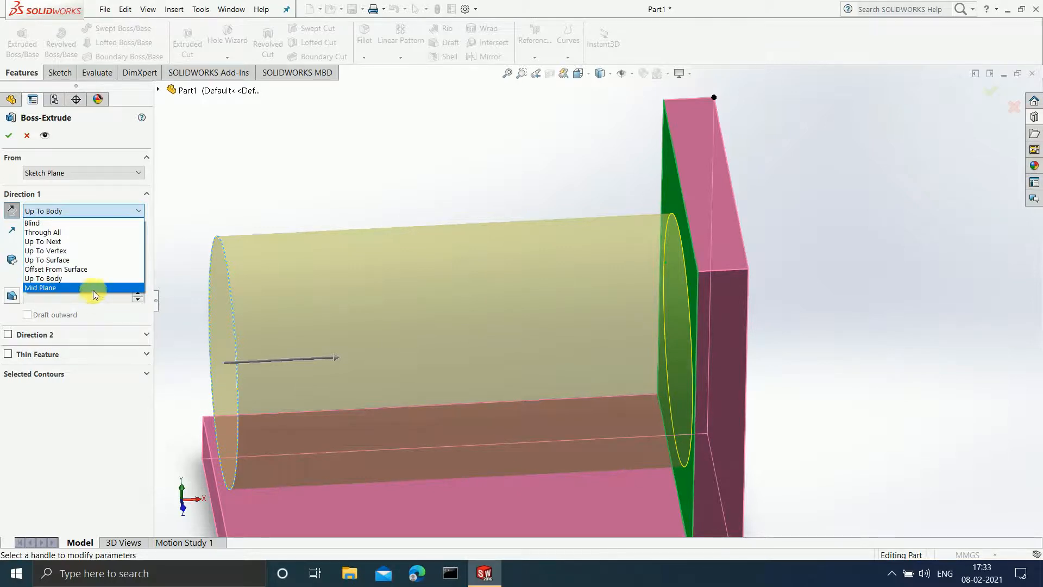
left_click(93, 288)
scroll(180, 287, "up", 6)
scroll(323, 310, "down", 3)
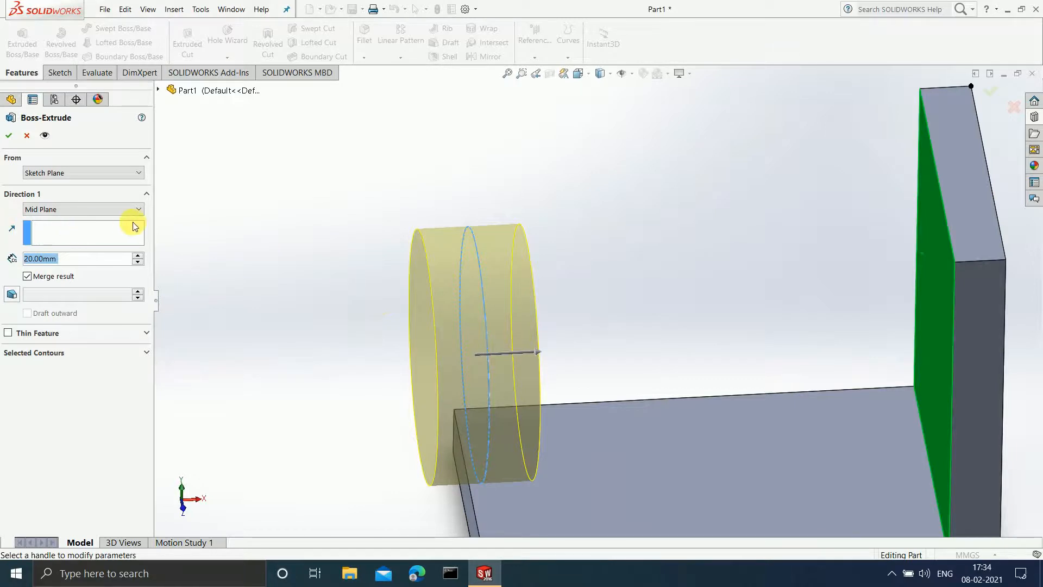
- Return the extrusion's end condition to Blind and check the cylinder preview beside the L-shaped part
left_click(118, 209)
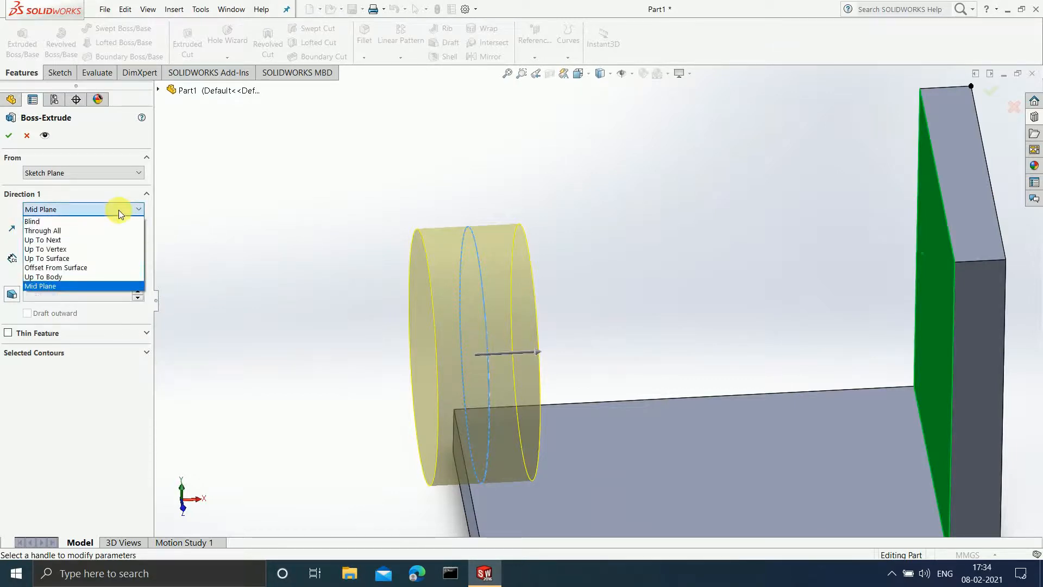
left_click(79, 223)
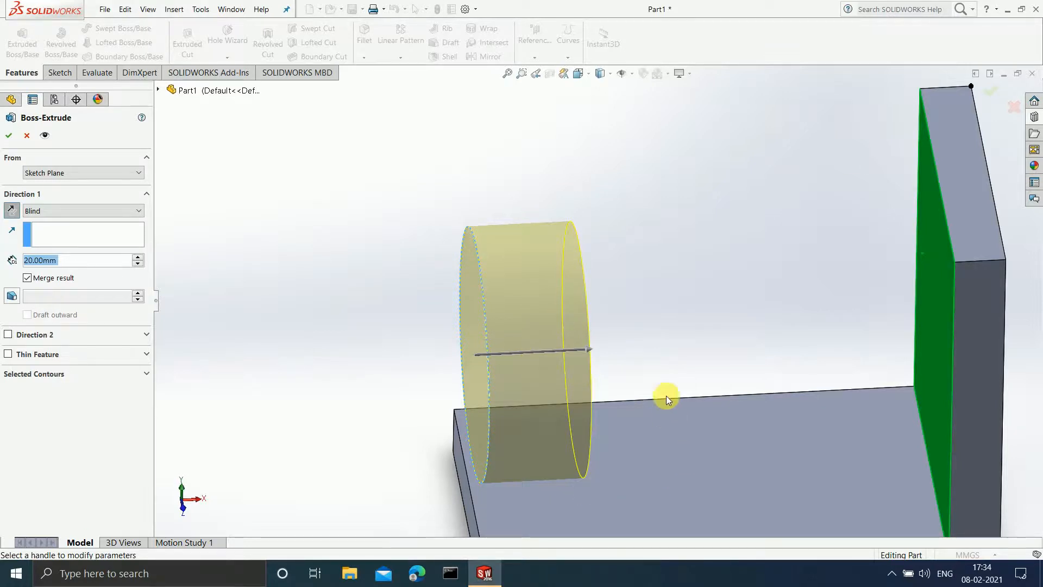
scroll(679, 379, "down", 5)
scroll(607, 325, "up", 5)
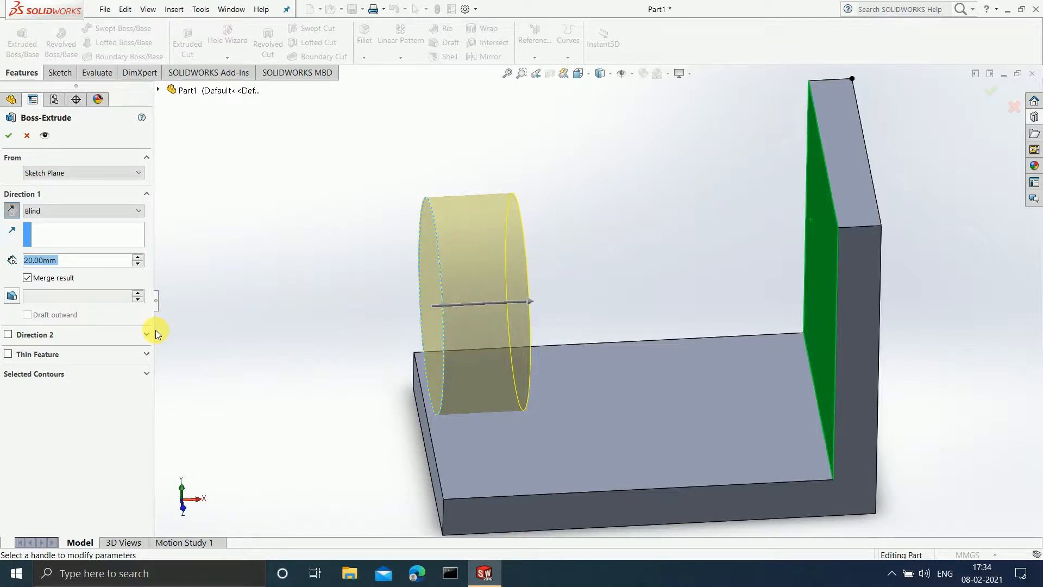
- Turn on draft for the cylinder with a 4-degree angle and inspect the taper of the preview from several angles
left_click(10, 293)
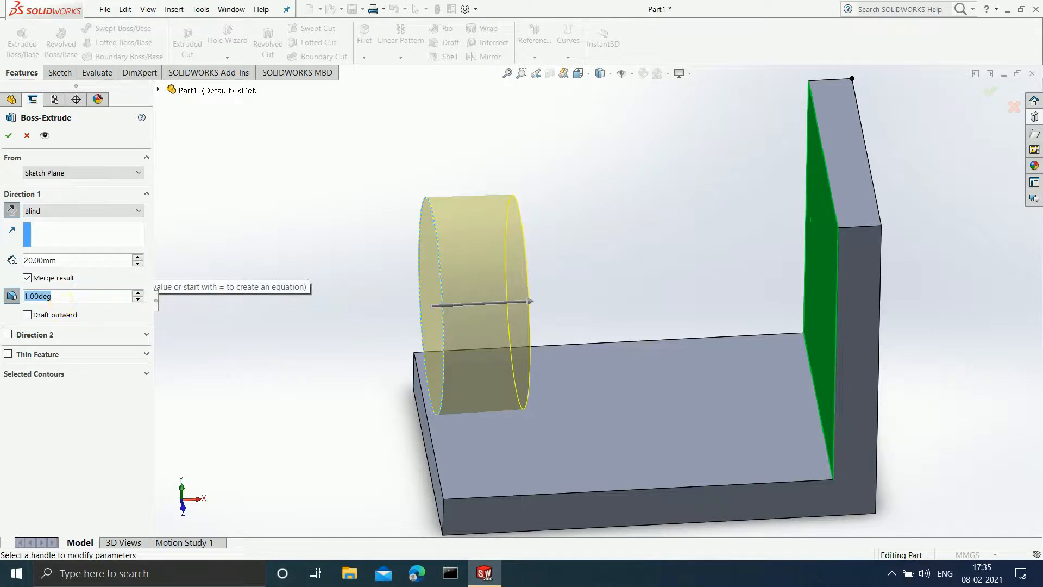
type("4")
key("Return")
scroll(563, 272, "down", 5)
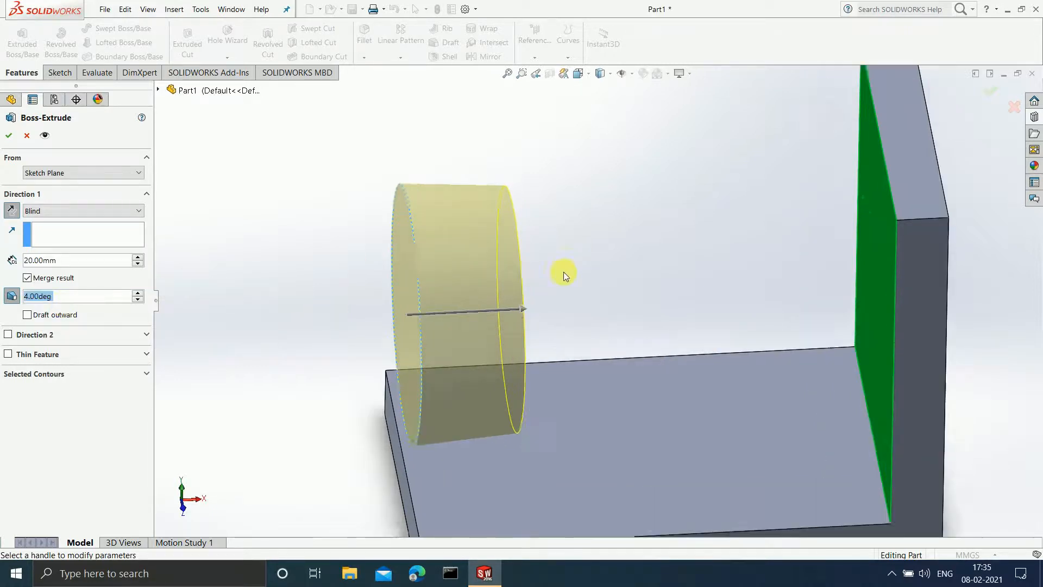
middle_click_drag(578, 261, 540, 353)
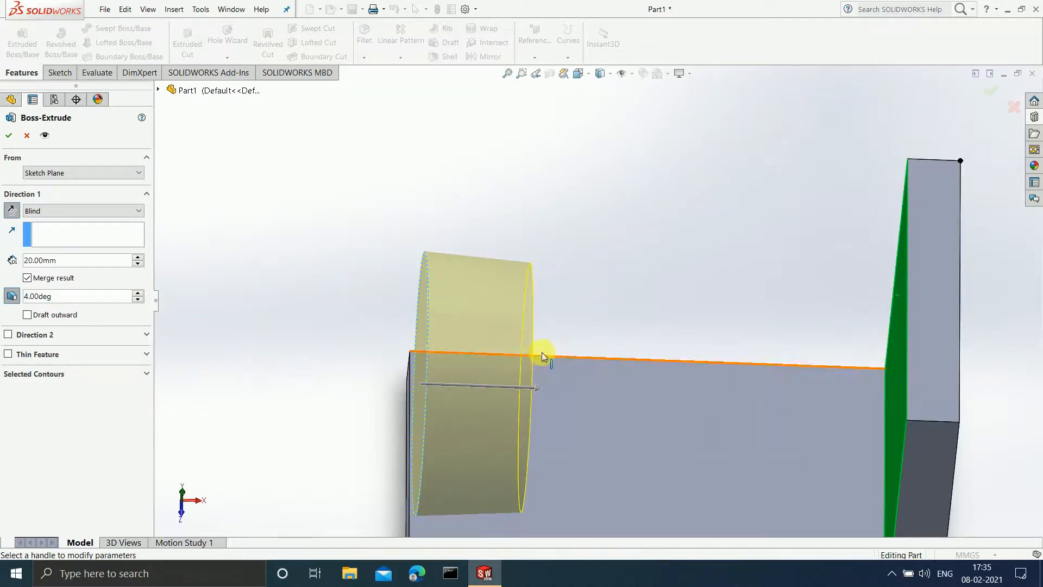
mouse_move(582, 293)
middle_mouse_down()
mouse_move(578, 315)
mouse_move(601, 289)
mouse_move(589, 303)
middle_mouse_up()
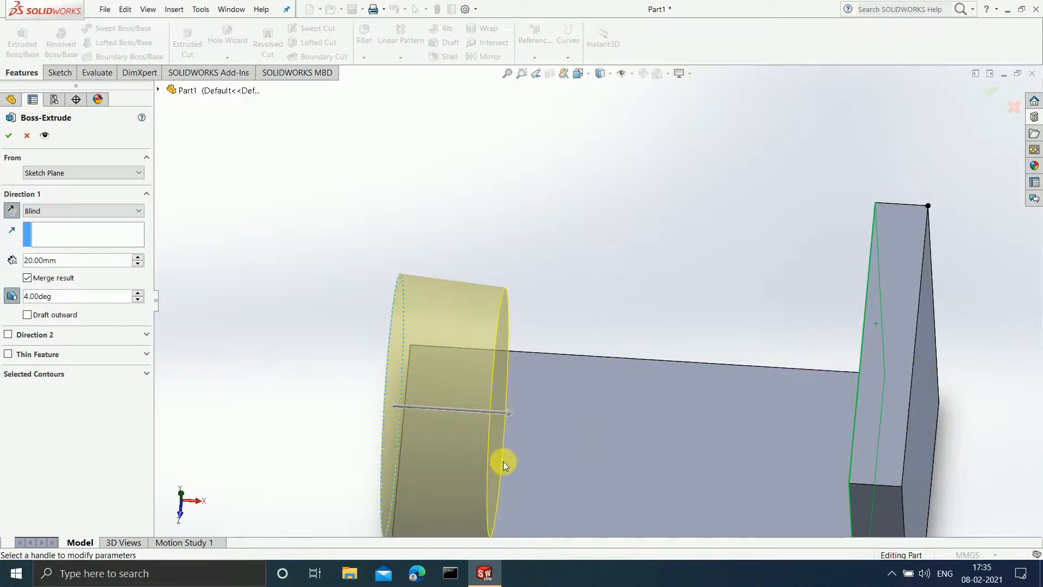
middle_click_drag(471, 410, 490, 330)
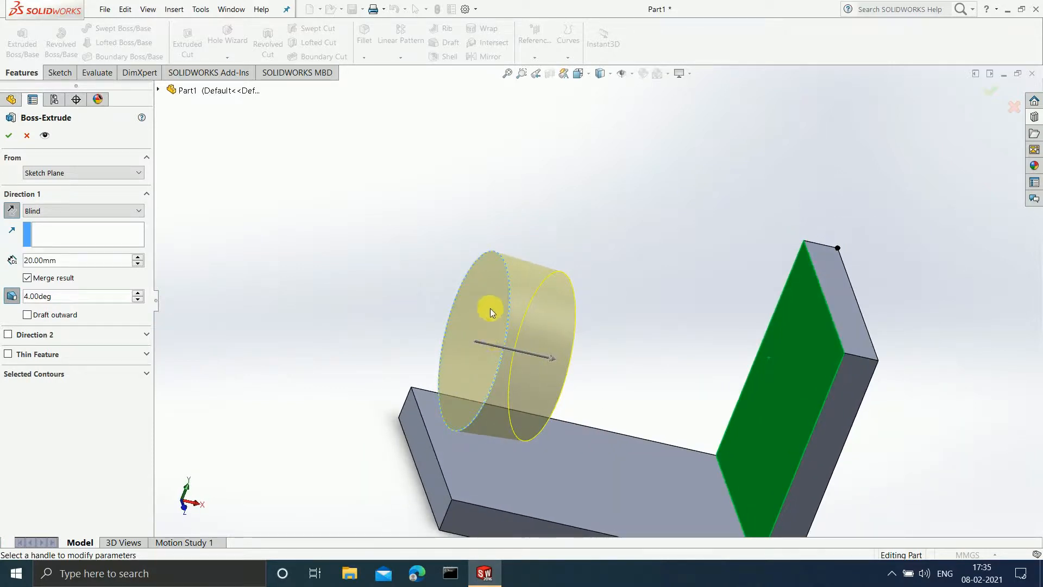
scroll(492, 322, "down", 2)
middle_click_drag(650, 314, 614, 273)
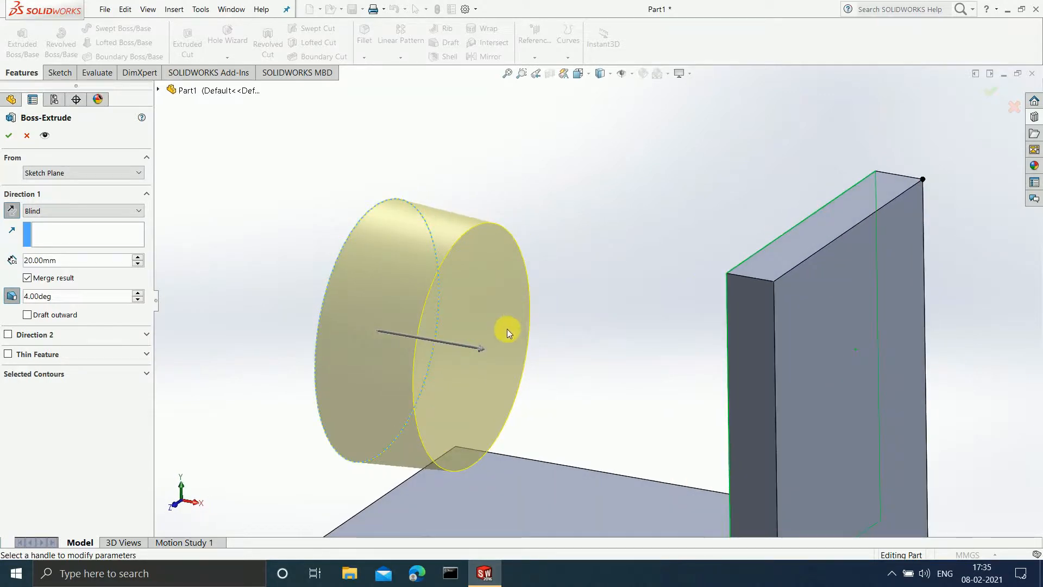
- Set the cylinder's draft angle to 7 degrees and enable Draft outward, comparing the taper in a side view
double_click(64, 297)
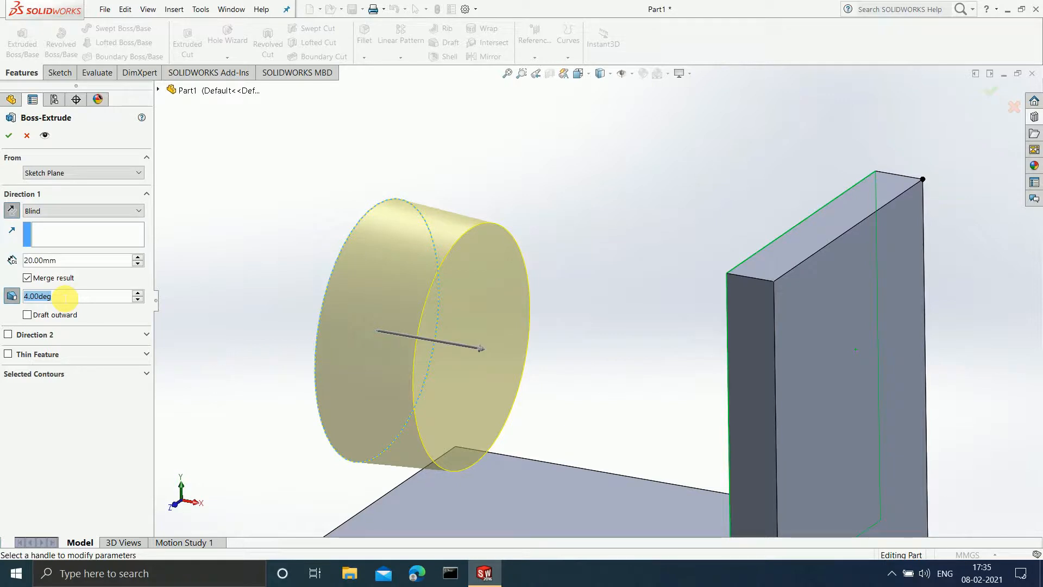
type("7")
key("Return")
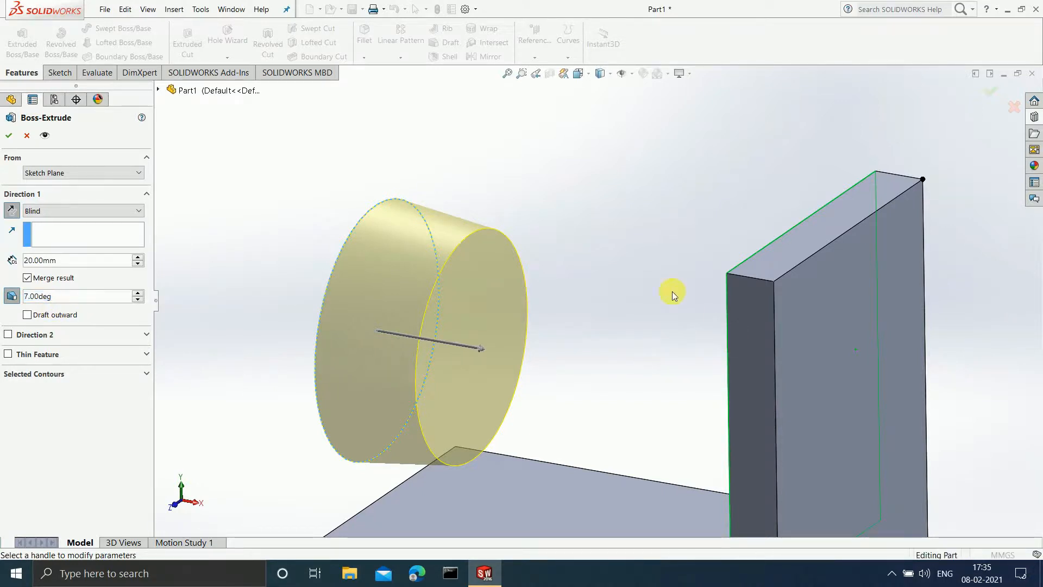
mouse_move(671, 292)
middle_mouse_down()
mouse_move(594, 357)
mouse_move(671, 244)
mouse_move(681, 340)
mouse_move(671, 298)
middle_mouse_up()
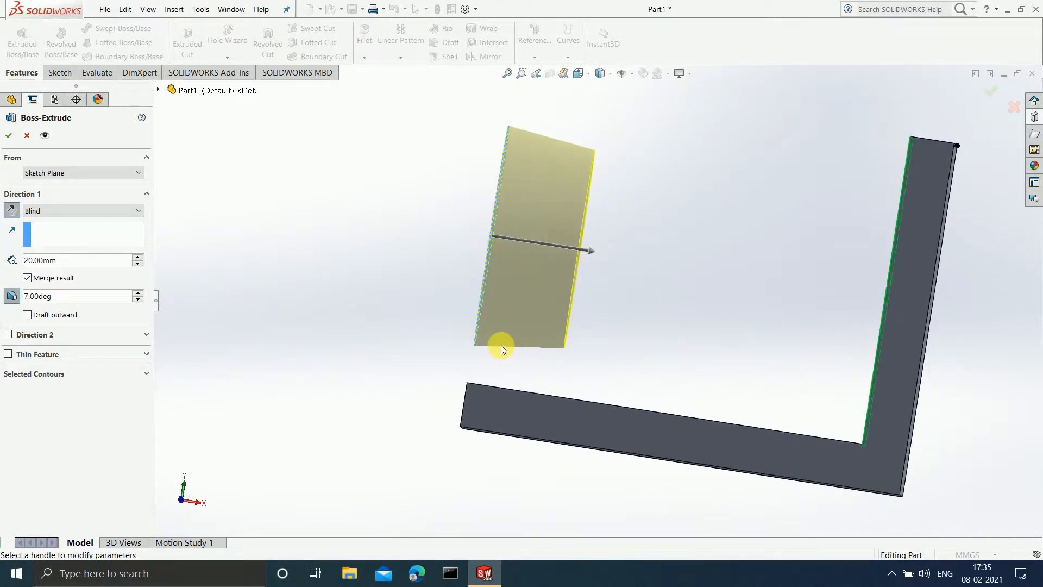
left_click(34, 317)
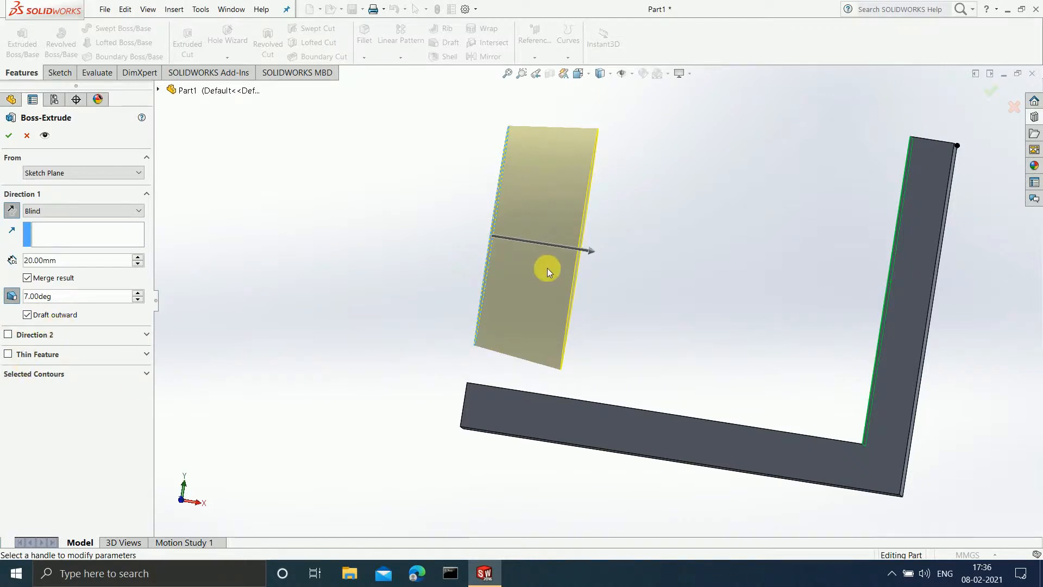
scroll(525, 236, "down", 2)
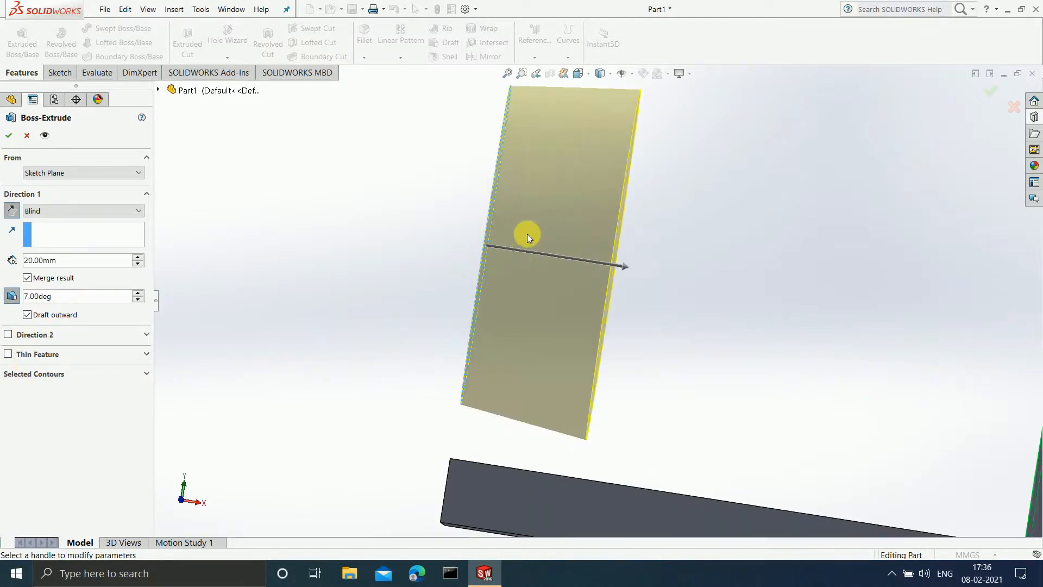
- Enable Direction 2 with a Blind end condition and inspect the extrusion preview on the other side of the sketch plane
left_click(123, 336)
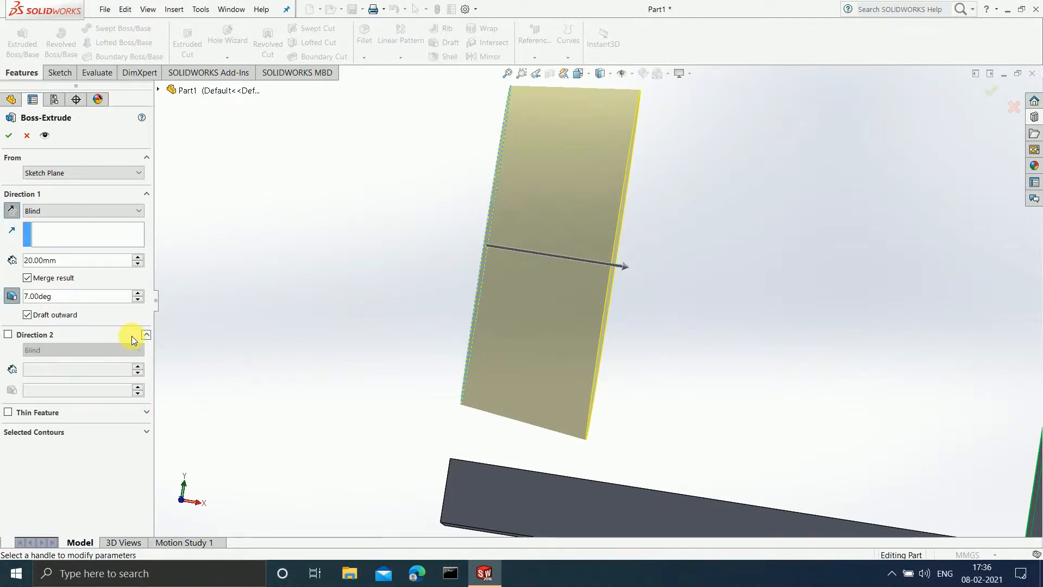
scroll(537, 302, "up", 3)
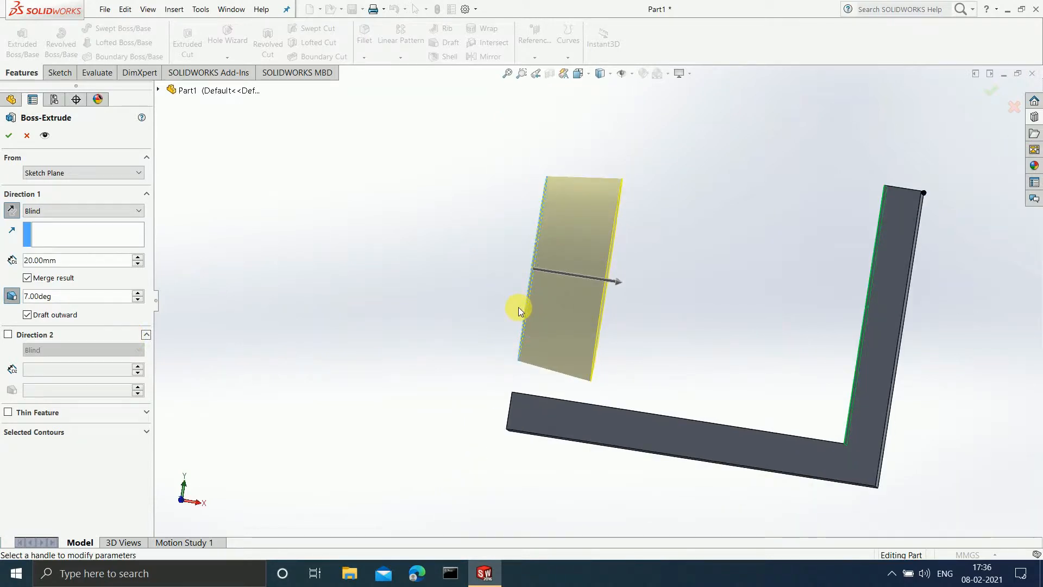
scroll(518, 307, "down", 2)
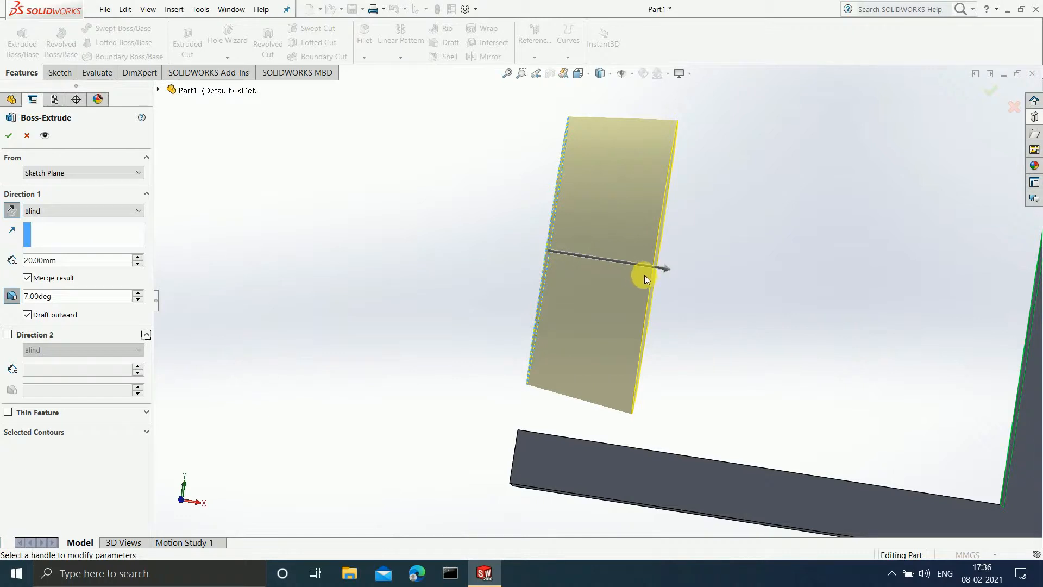
left_click(8, 334)
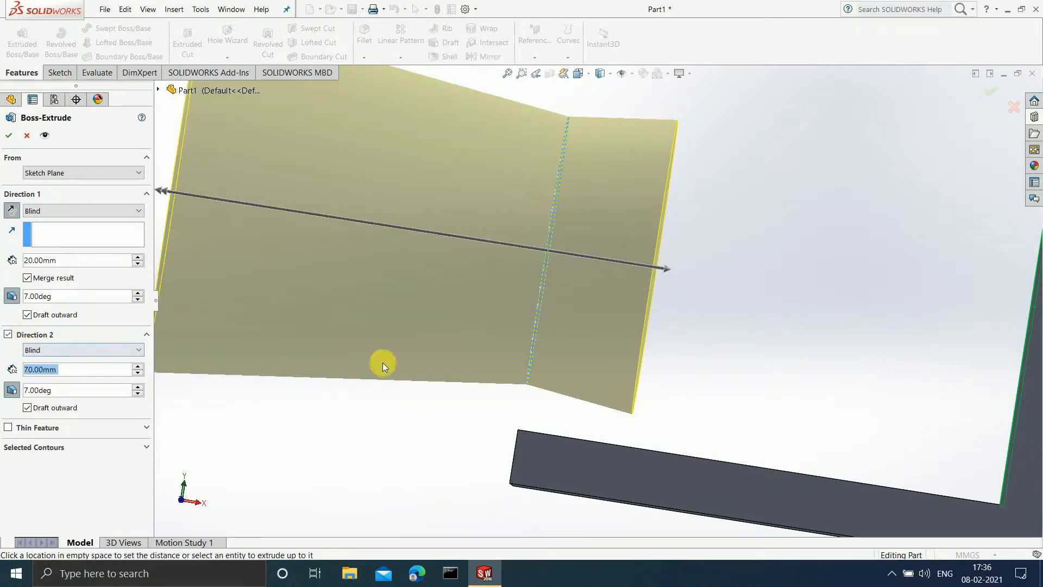
middle_click_drag(383, 363, 412, 190)
scroll(377, 162, "up", 1)
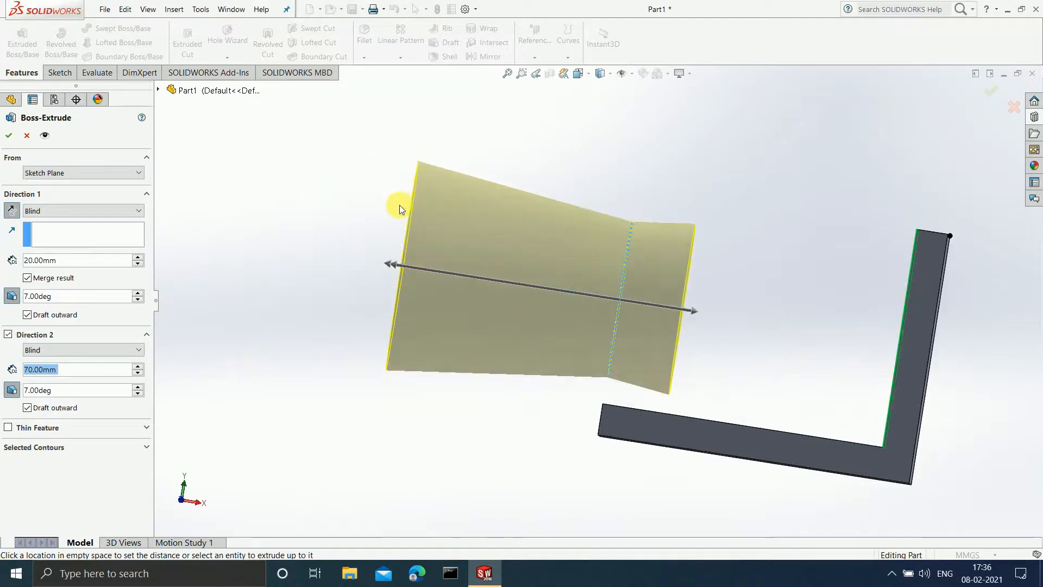
scroll(399, 205, "down", 2)
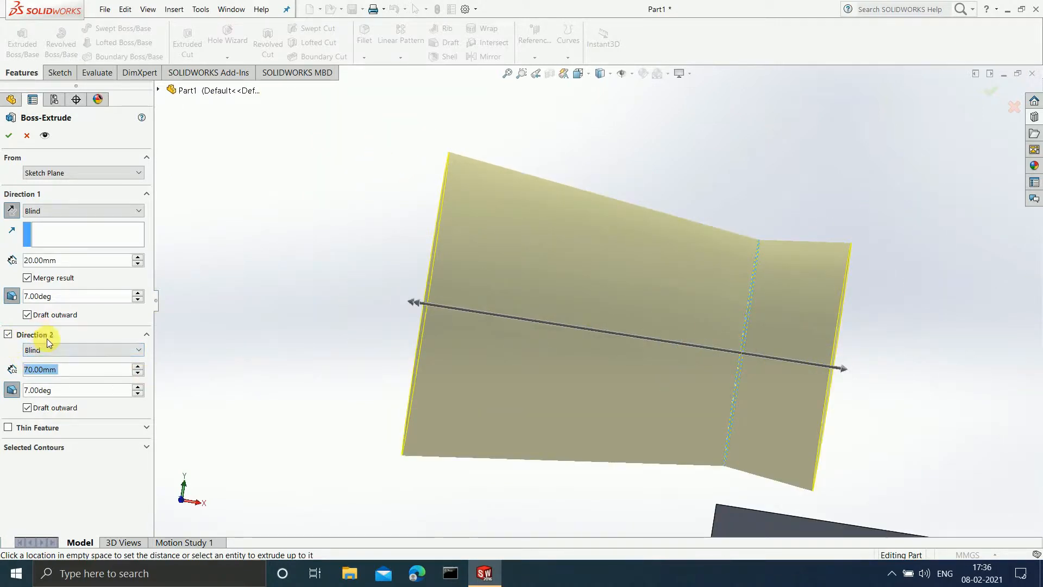
- Disable Direction 2 so the drafted cylinder extrudes only toward the upright plate
left_click(8, 335)
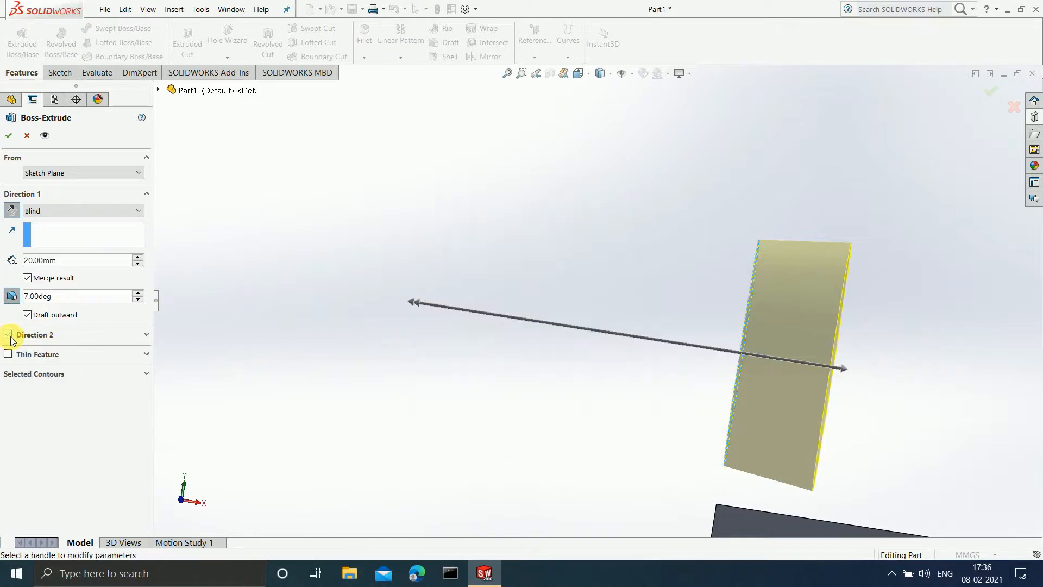
scroll(663, 345, "up", 2)
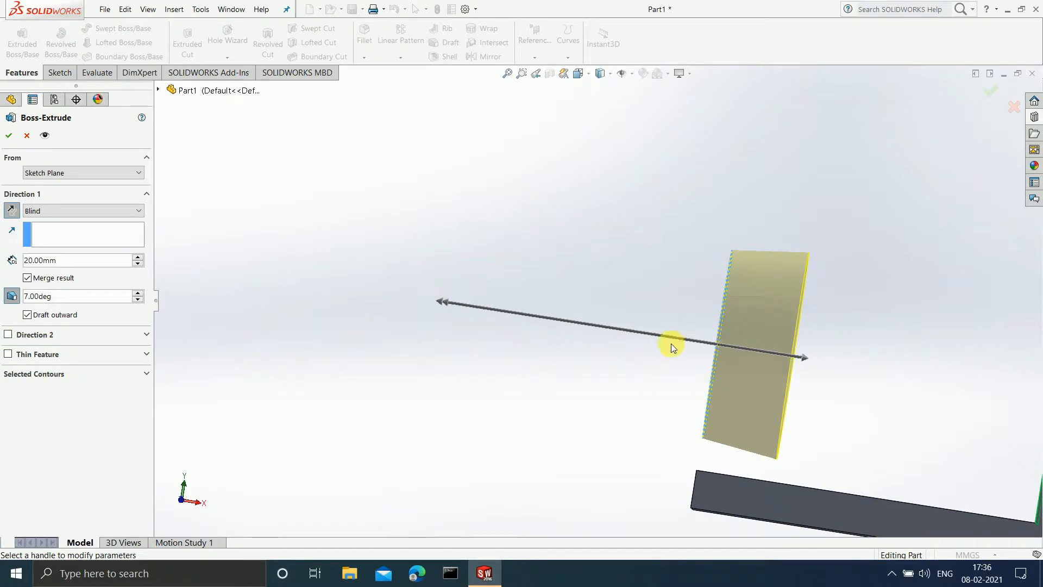
scroll(670, 345, "up", 3)
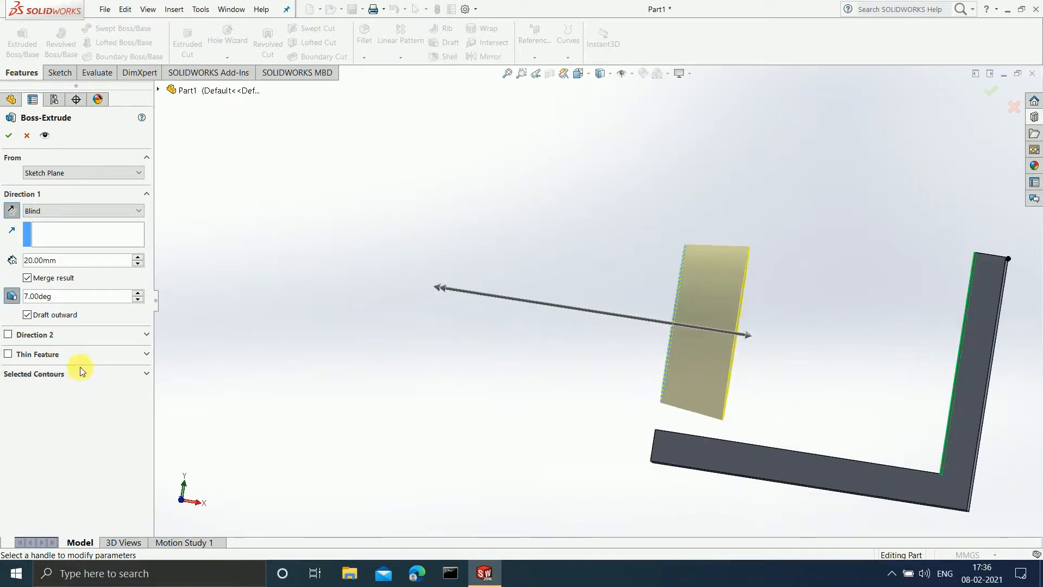
- Enable Thin Feature for the drafted cylinder and inspect the wall between its inner and outer surfaces
left_click(8, 354)
middle_click_drag(744, 361, 808, 354)
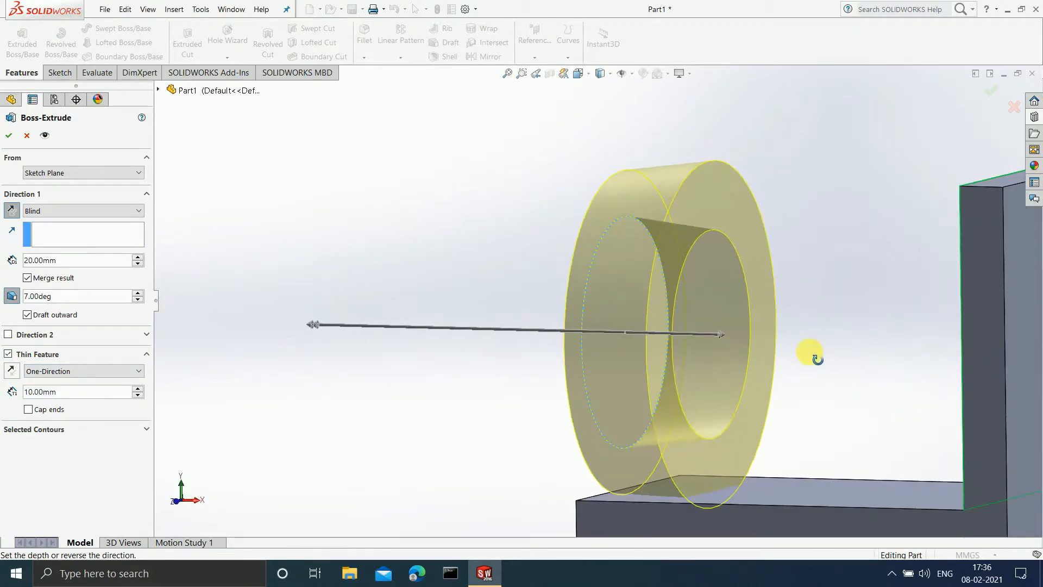
scroll(729, 360, "down", 3)
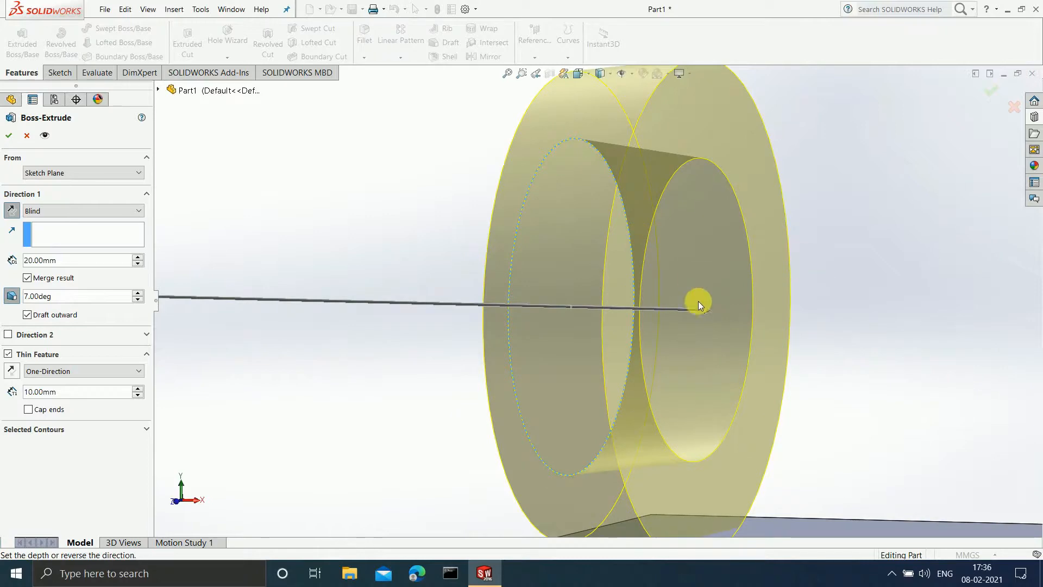
- Reverse the thin wall to the inside of the circle and back to the outside, comparing both previews
scroll(693, 299, "up", 5)
middle_click_drag(689, 298, 733, 337)
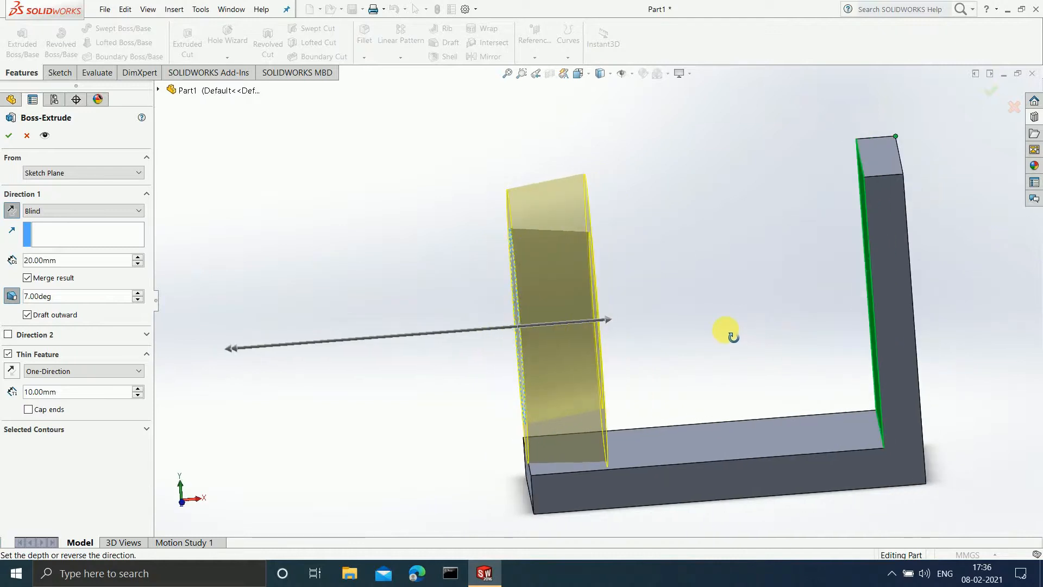
left_click(11, 371)
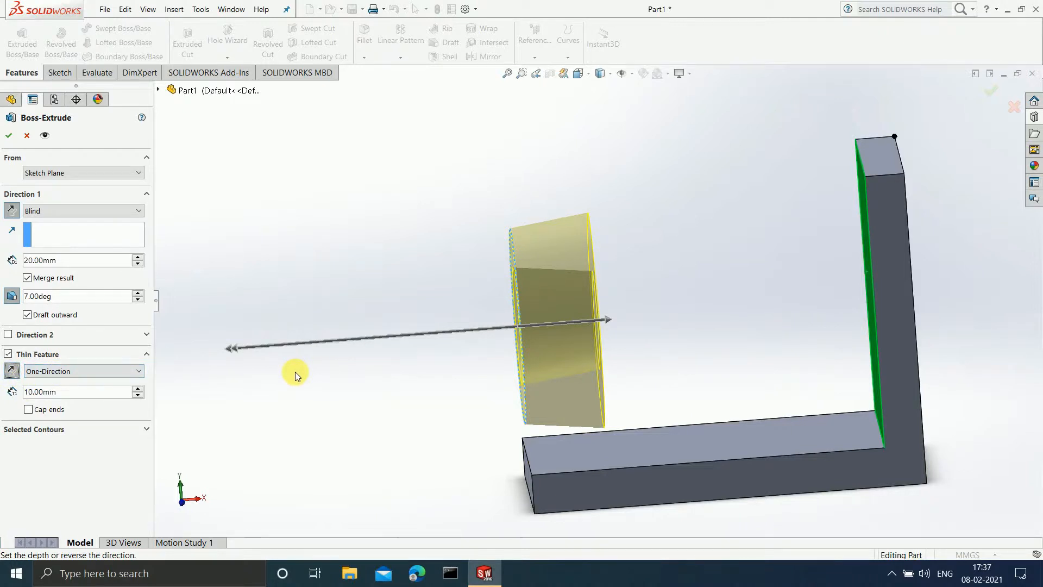
left_click(12, 371)
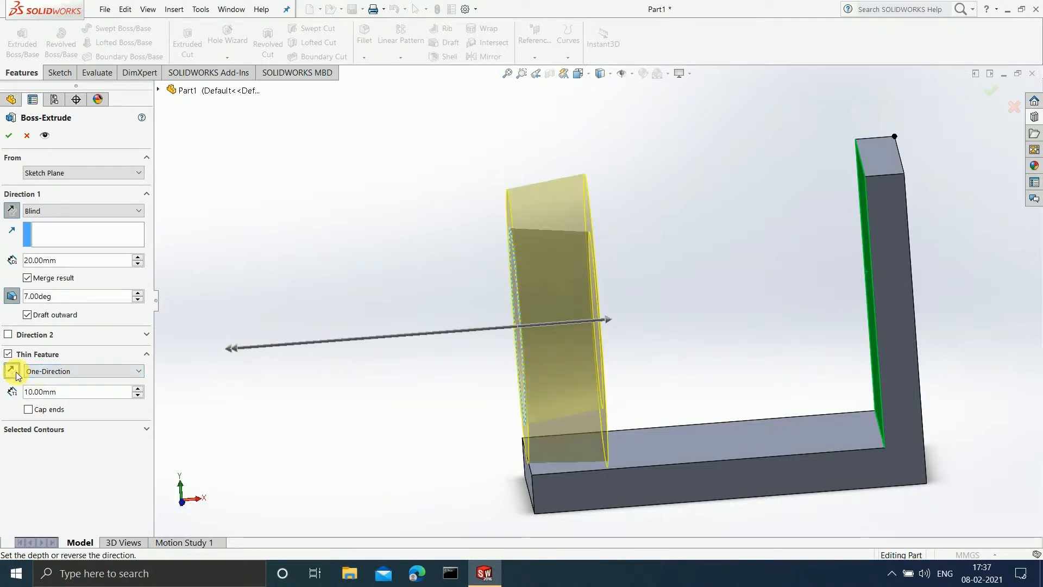
middle_click_drag(429, 371, 503, 369)
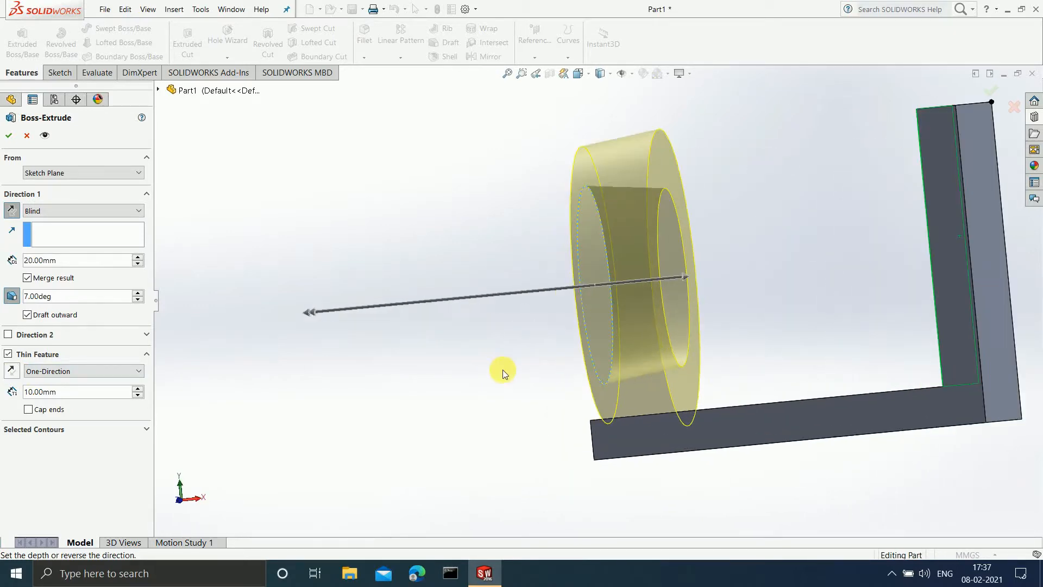
- Turn off the draft on the thin cylinder and inspect the straight-walled ring preview
scroll(448, 331, "down", 2)
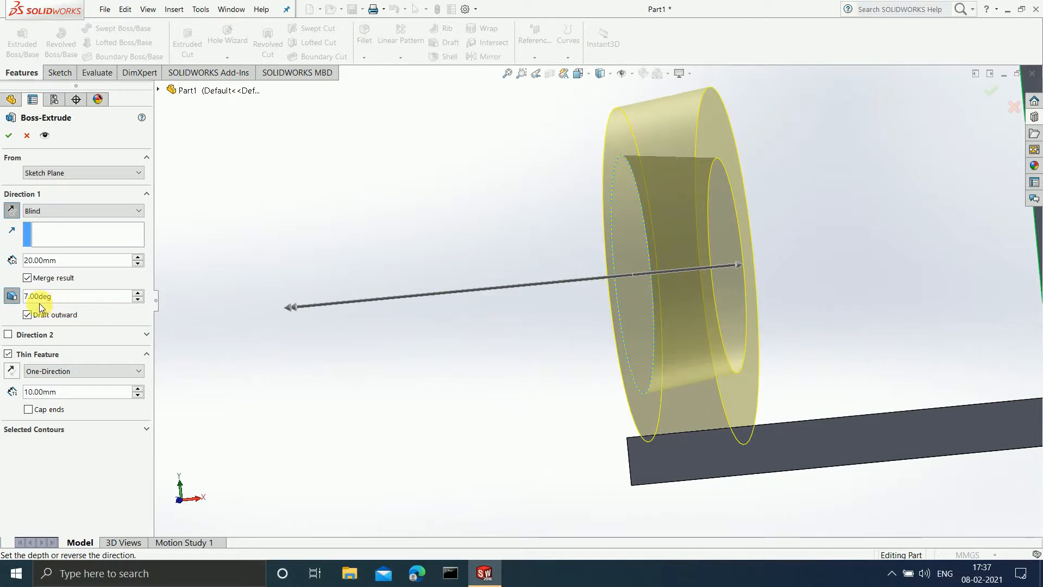
left_click(12, 297)
scroll(674, 286, "down", 3)
scroll(855, 303, "up", 4)
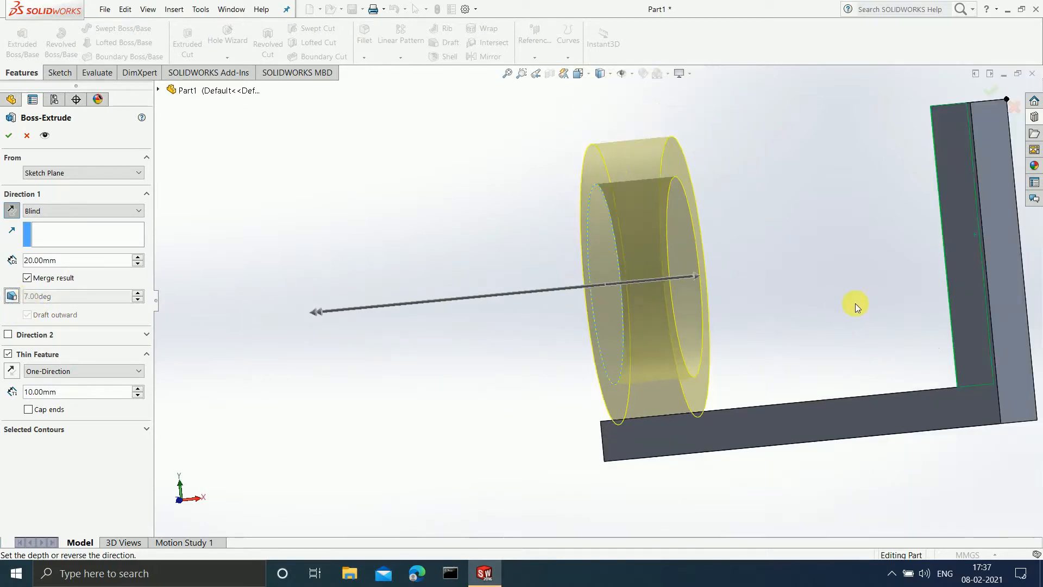
middle_click_drag(855, 303, 826, 256)
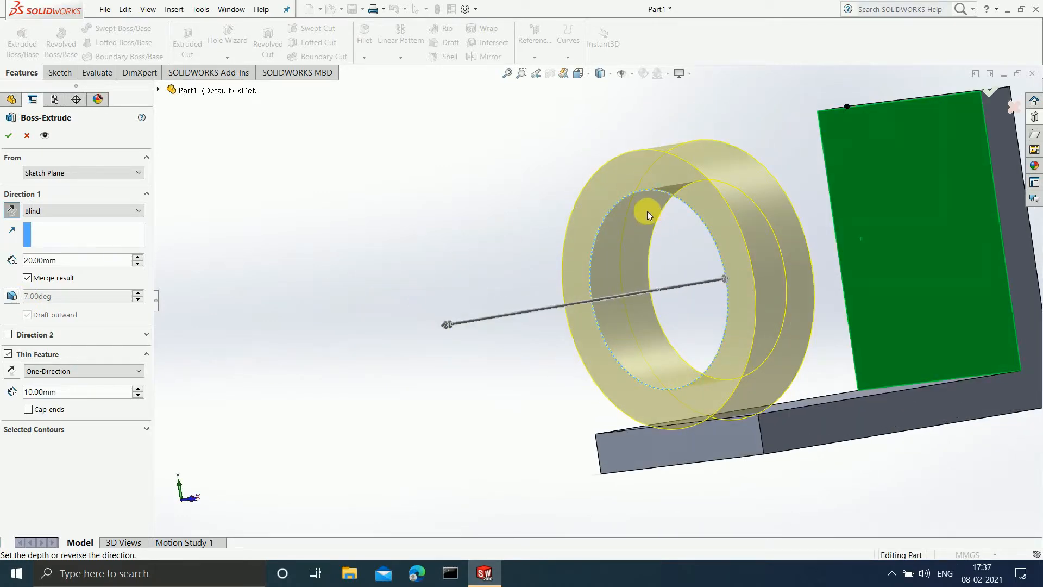
- Set the thin wall thickness to 5 mm and inspect the ring from the open end
double_click(62, 392)
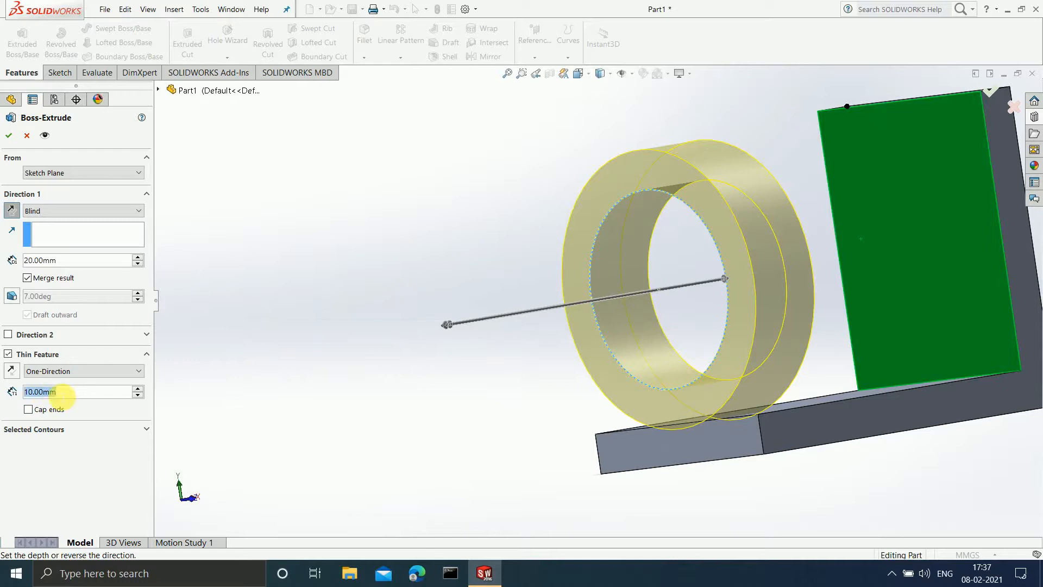
type("5")
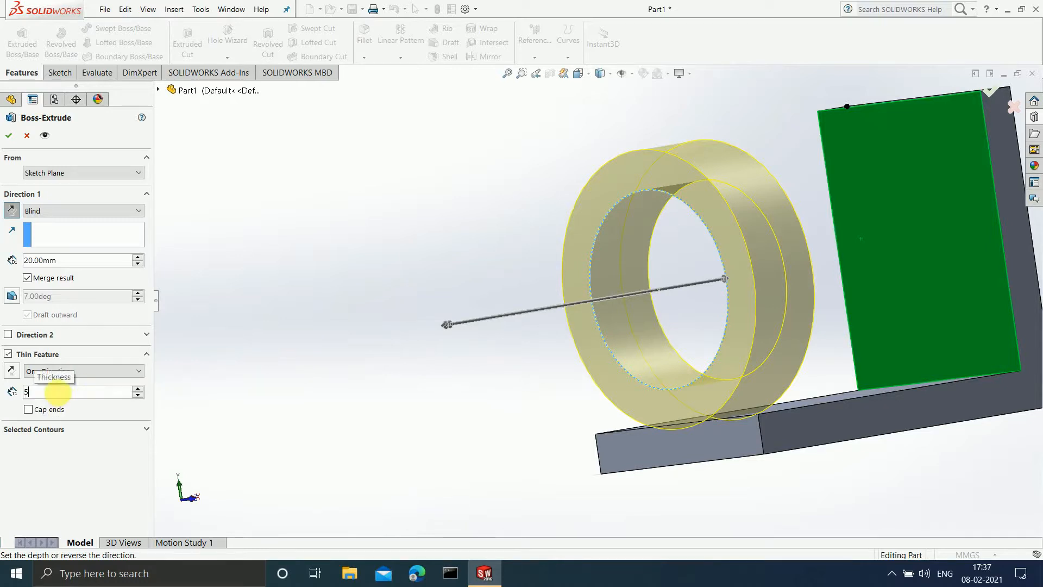
key("Return")
scroll(672, 273, "down", 2)
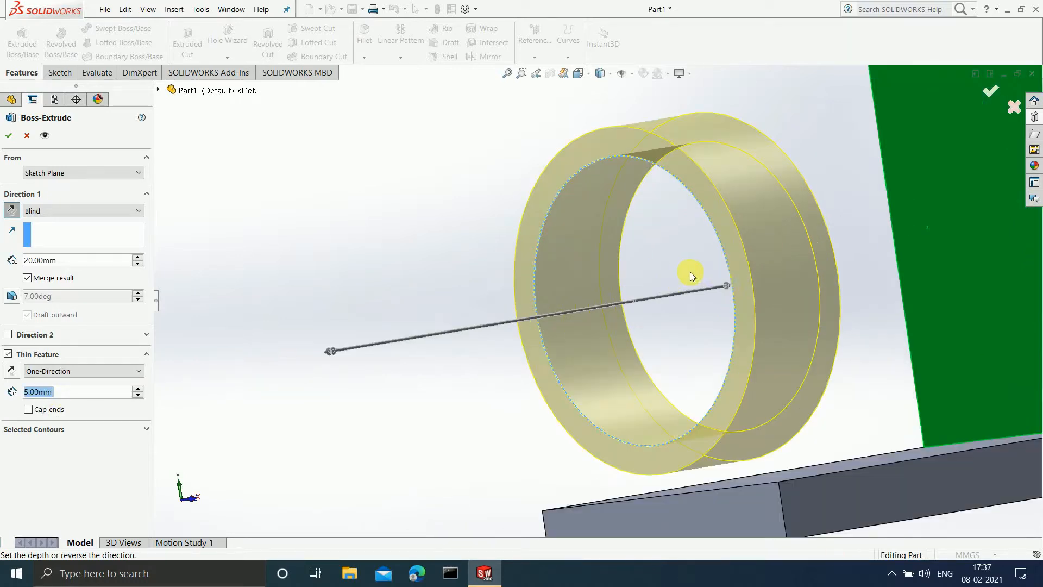
scroll(722, 283, "up", 3)
scroll(721, 288, "down", 1)
middle_click_drag(720, 288, 691, 299)
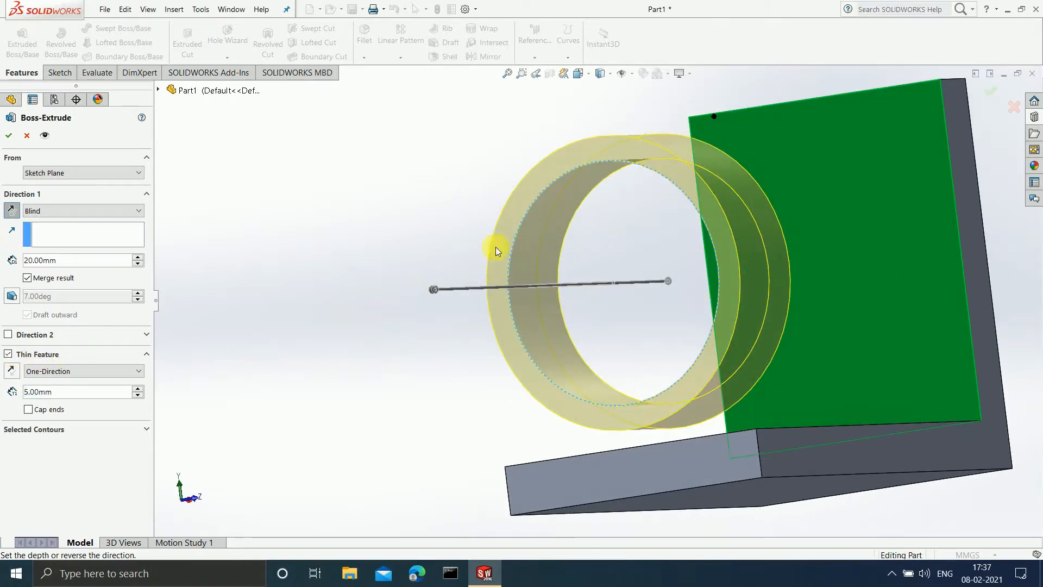
- Compare the 5 mm thin wall as a reversed One-Direction offset, as Mid-Plane and as Two-Direction
left_click(12, 371)
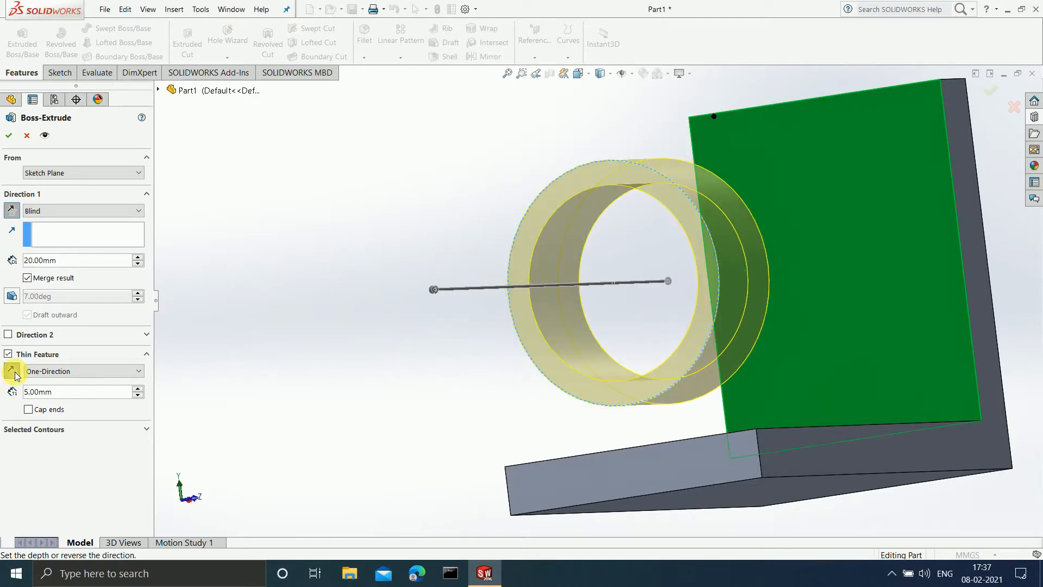
left_click(13, 372)
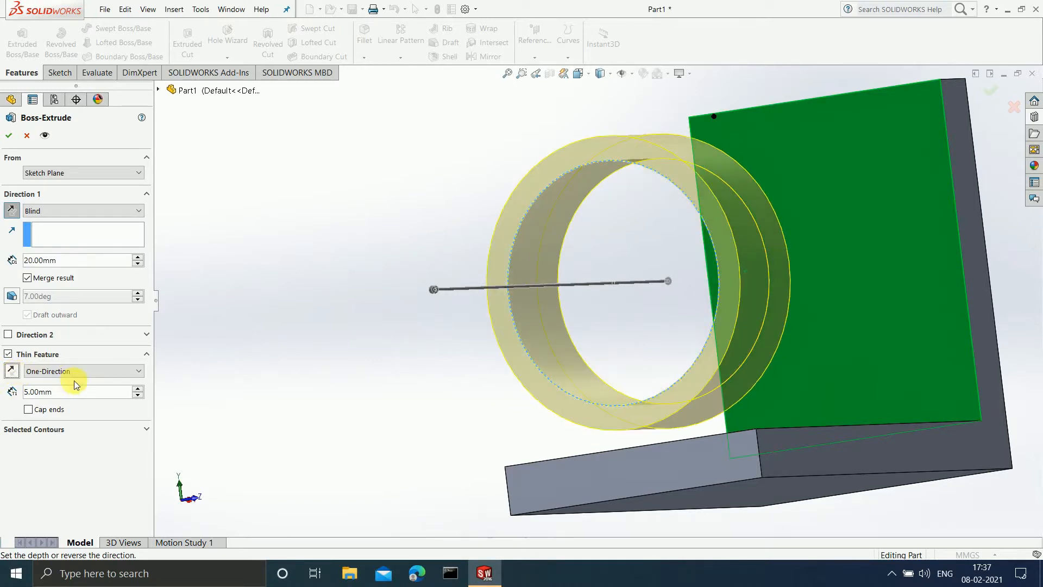
left_click(90, 372)
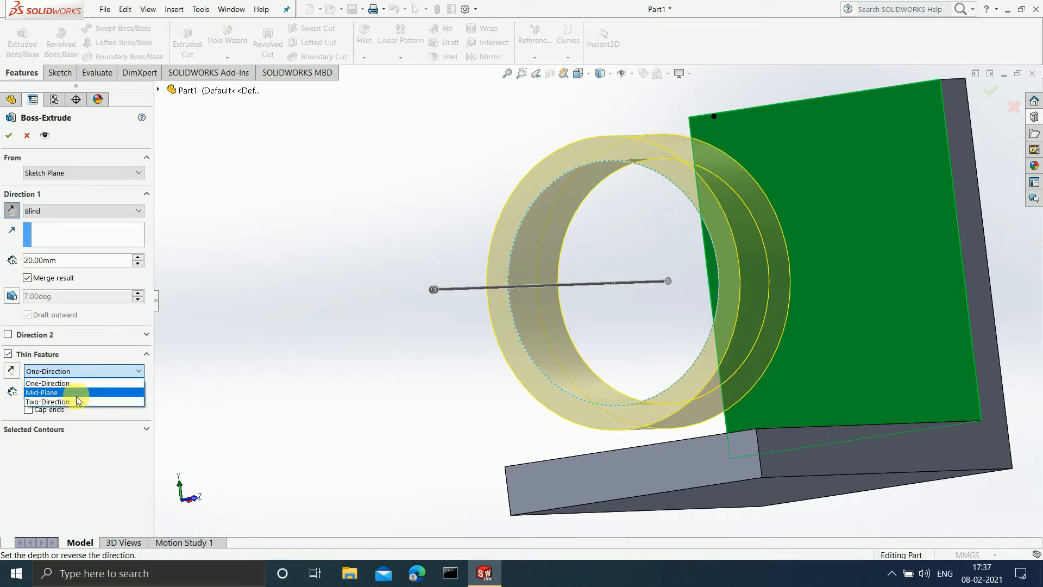
left_click(76, 394)
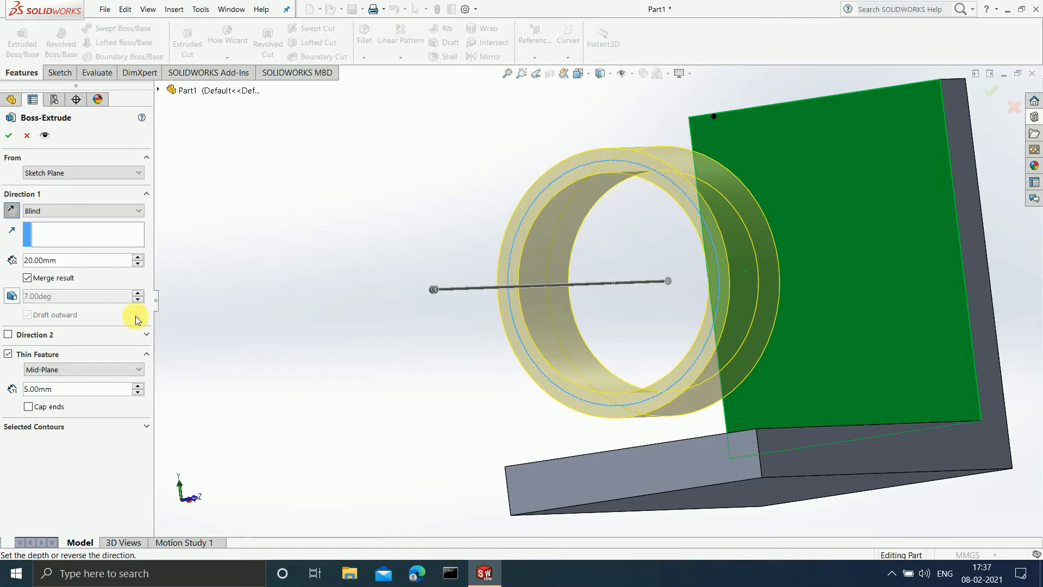
left_click(101, 370)
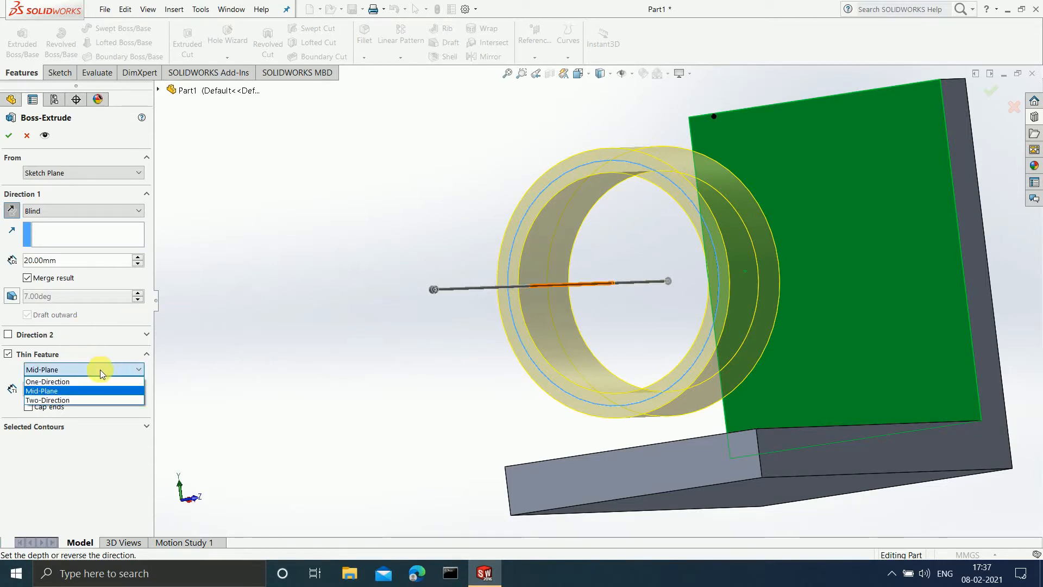
left_click(87, 399)
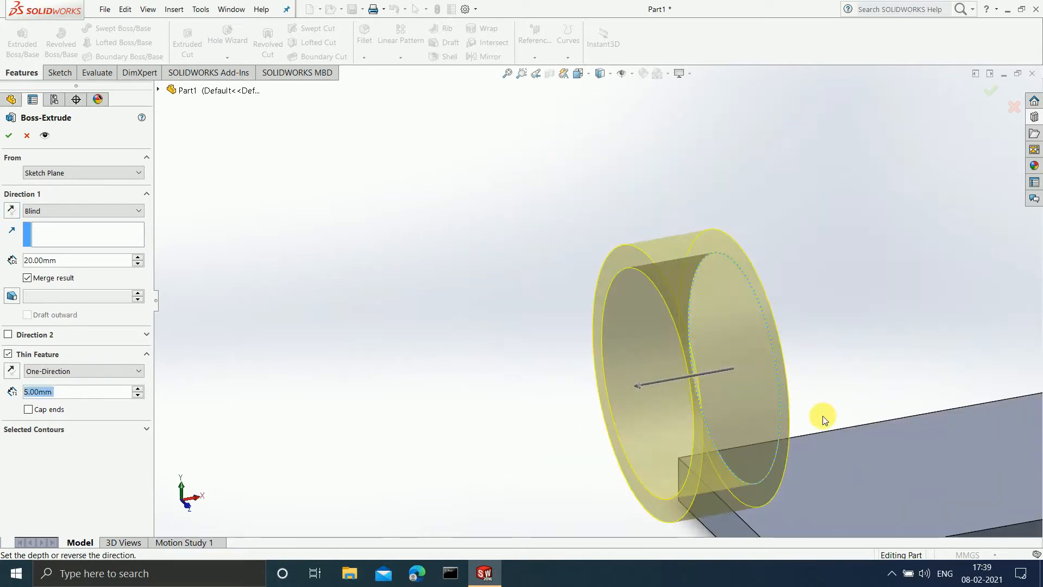
- Inspect the One-Direction ring preview beside the L-shaped part and expand the extrusion's Selected Contours
scroll(829, 397, "up", 2)
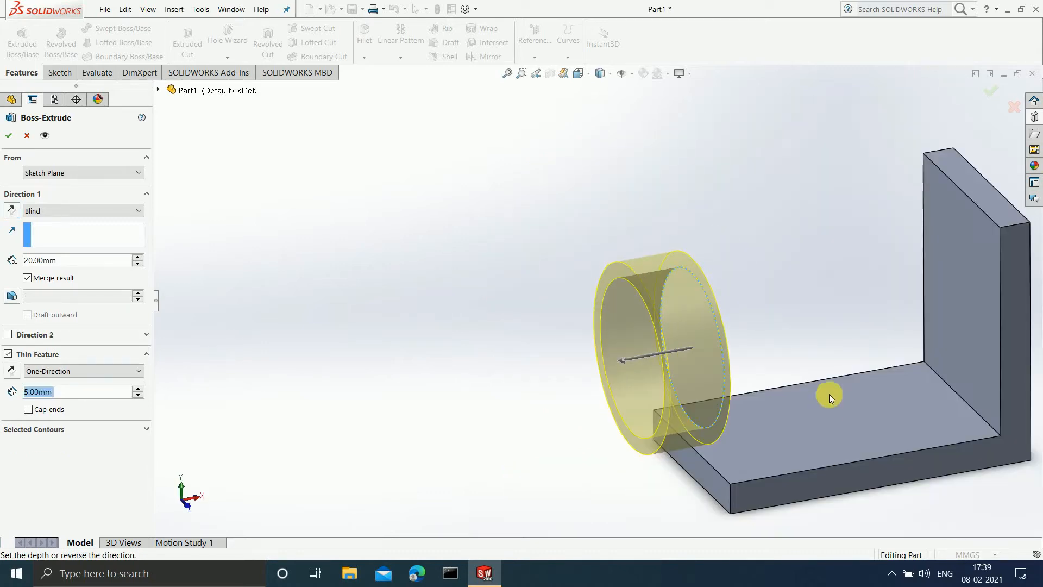
scroll(833, 394, "down", 2)
scroll(832, 390, "up", 2)
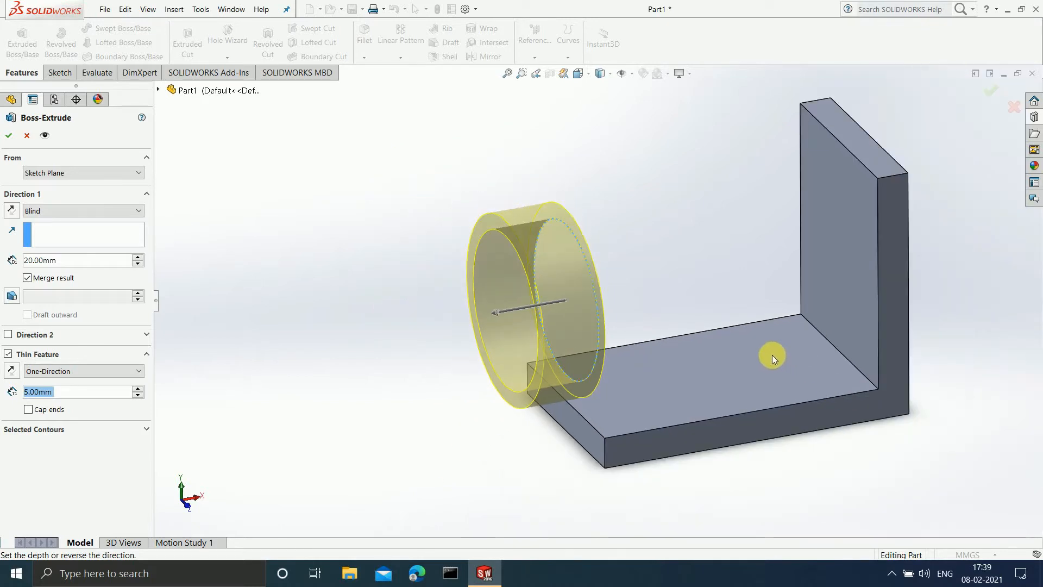
scroll(778, 265, "down", 2)
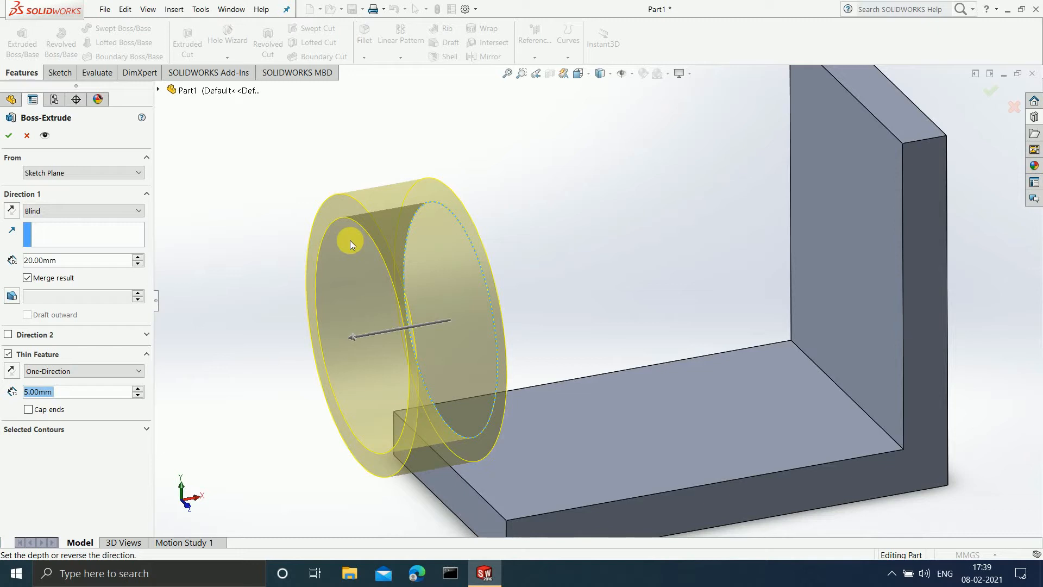
left_click(146, 429)
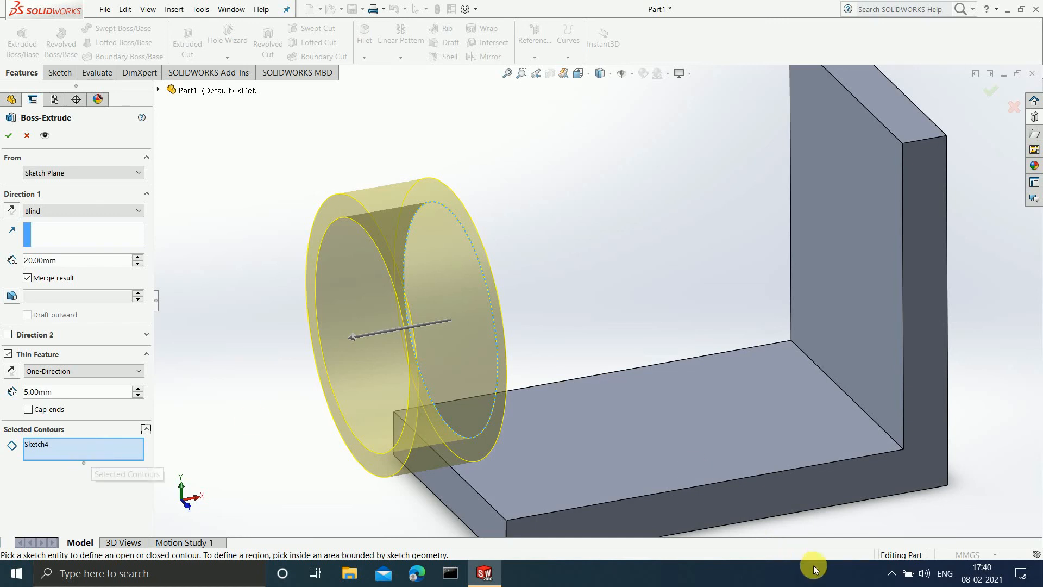
left_click(892, 573)
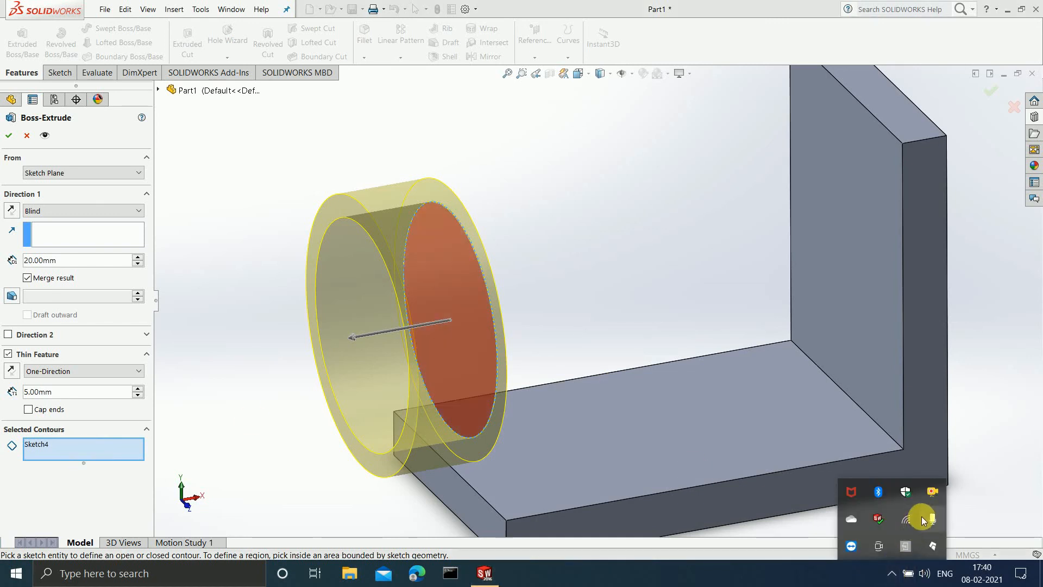
right_click(923, 517)
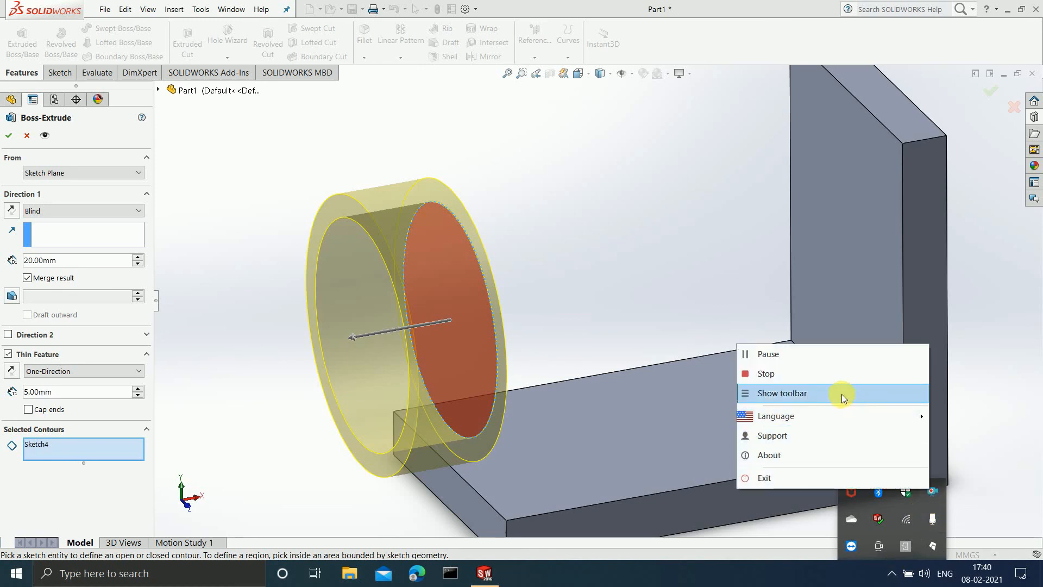